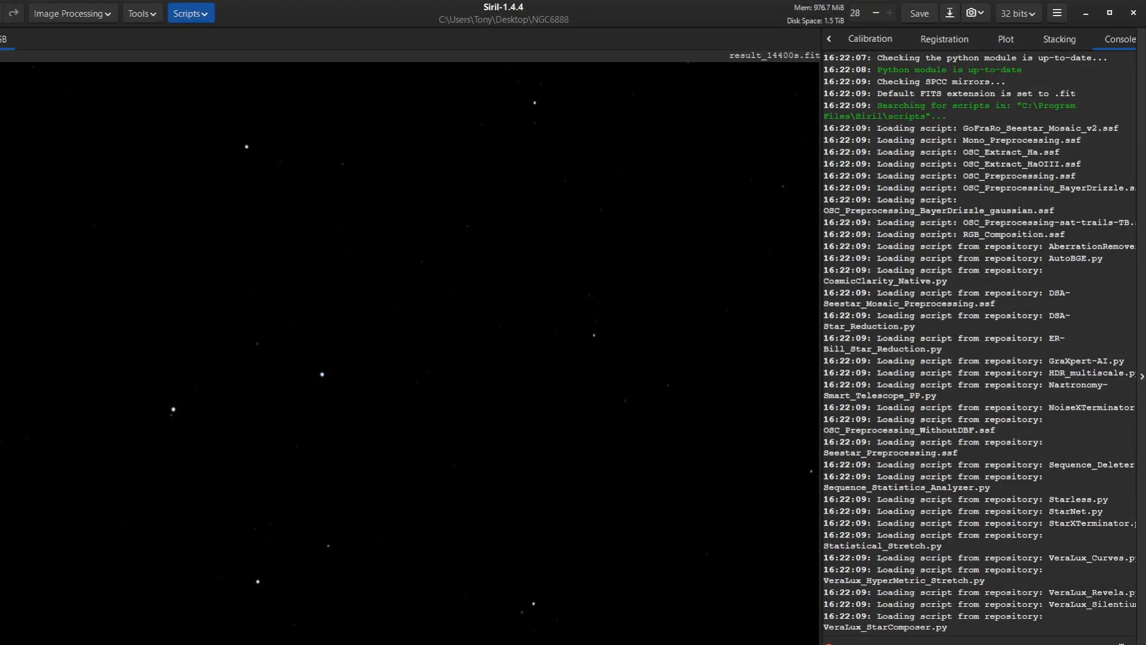
# Step: Switch the preview to AutoStretch and crop the nebula image to a selection that trims its outer edges
pyautogui.click(468, 643)
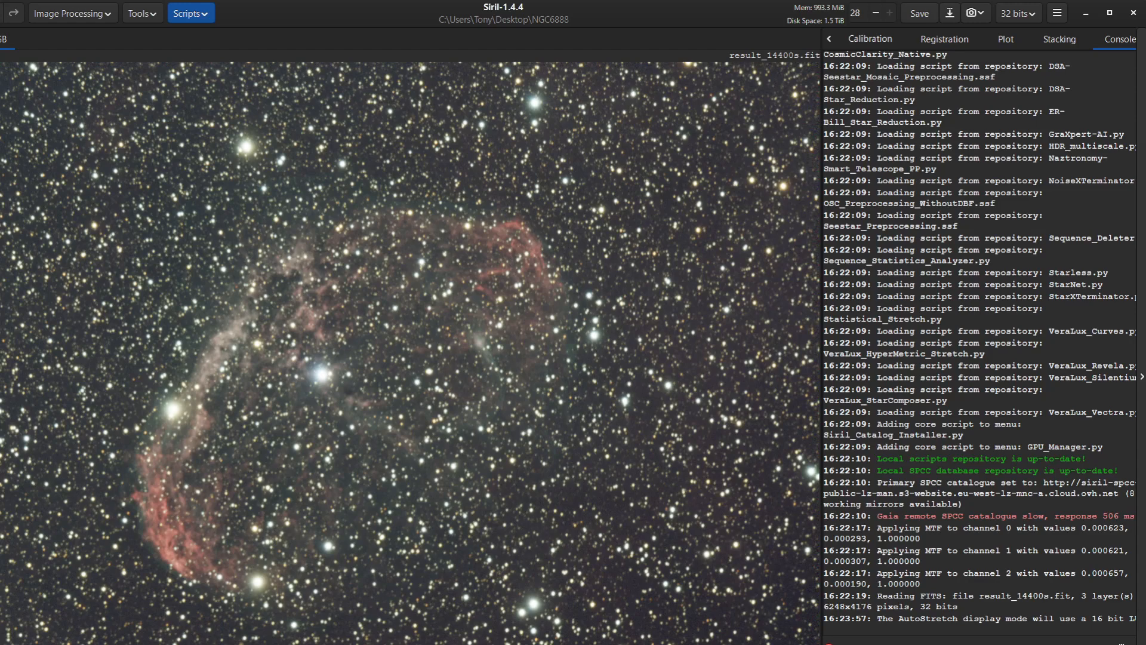
pyautogui.moveTo(1, 65); pyautogui.dragTo(813, 644)
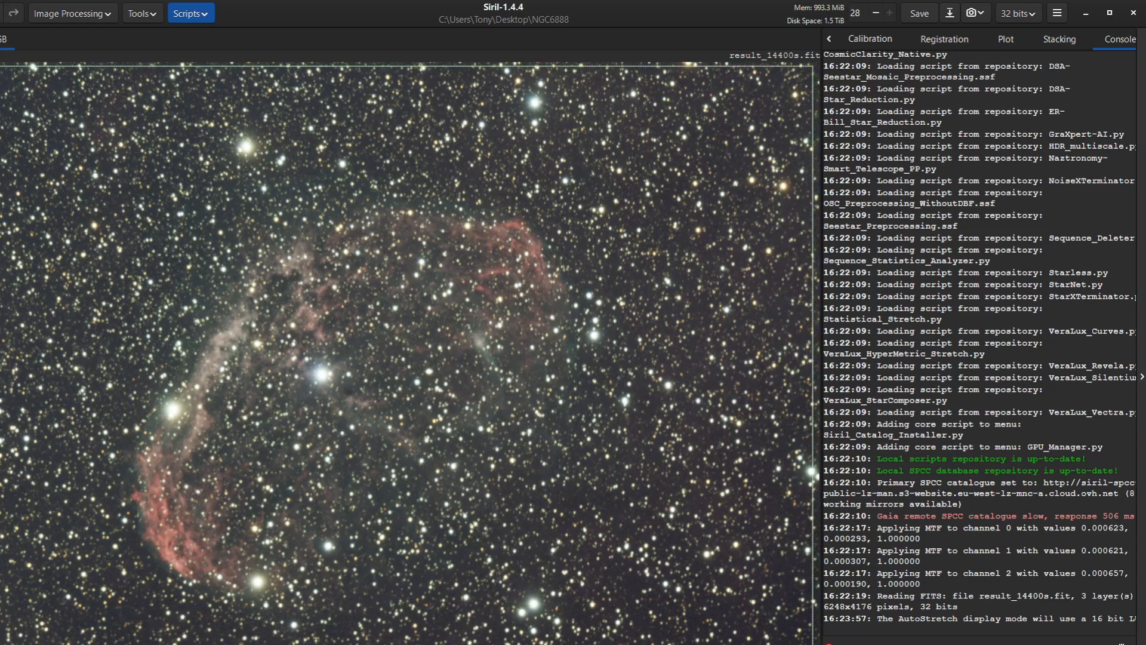
pyautogui.rightClick(1, 184)
pyautogui.moveTo(36, 300)
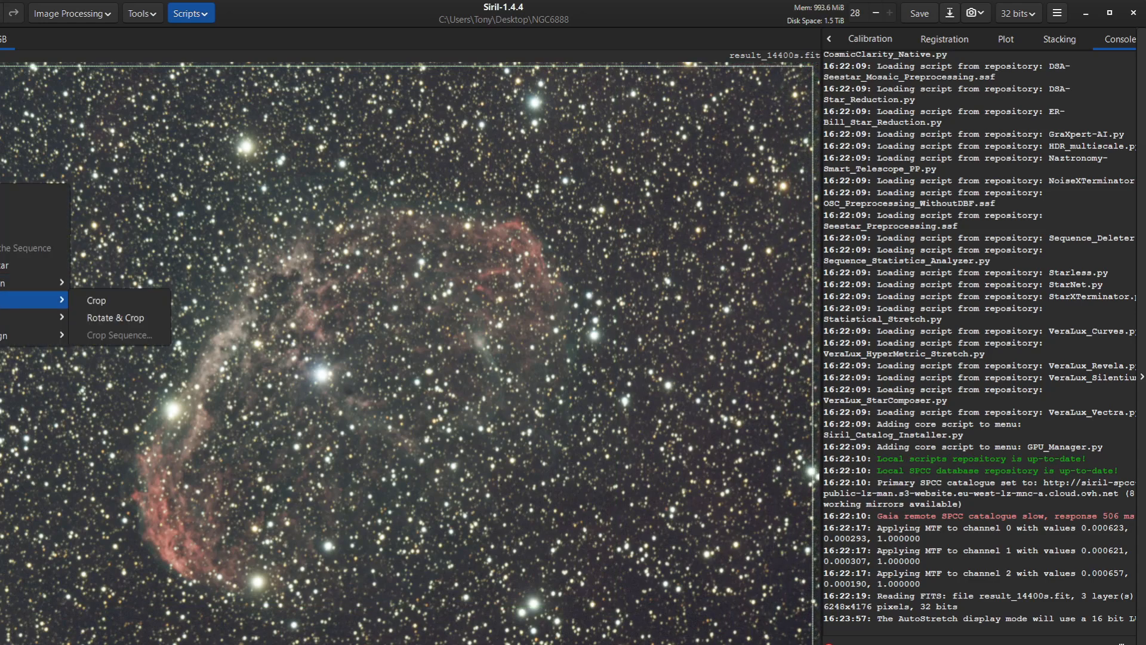
pyautogui.click(89, 298)
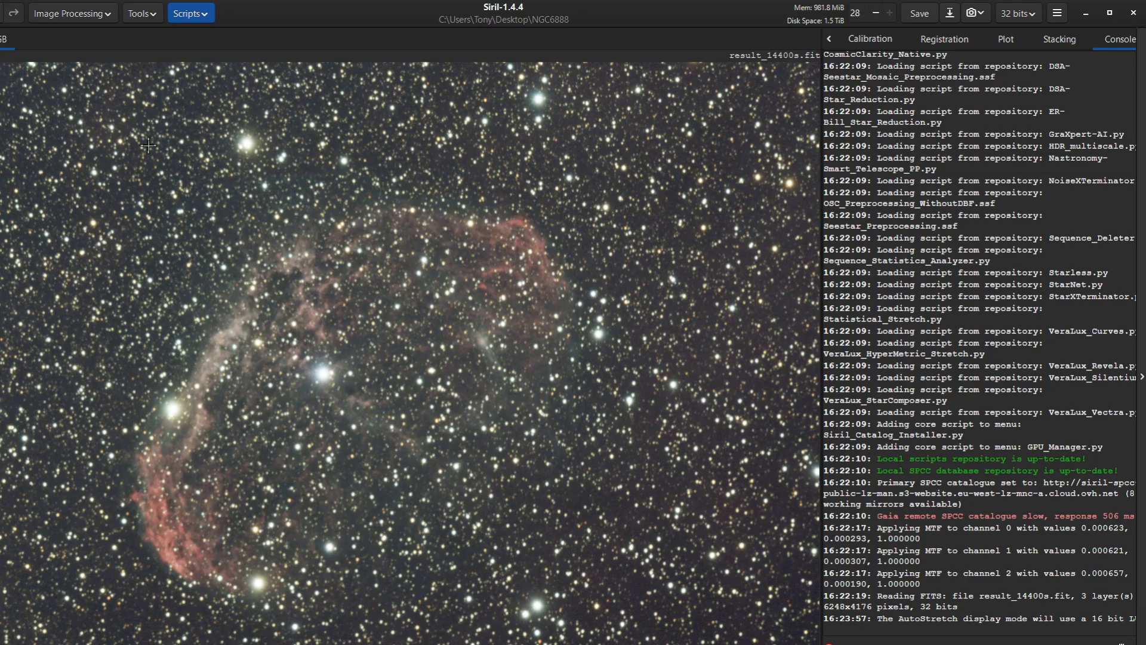
# Step: Run the GraXpert AI script for background extraction with model 1.0.1, smoothing 0.50 and subtraction correction, and put its window away
pyautogui.click(187, 14)
pyautogui.moveTo(208, 57)
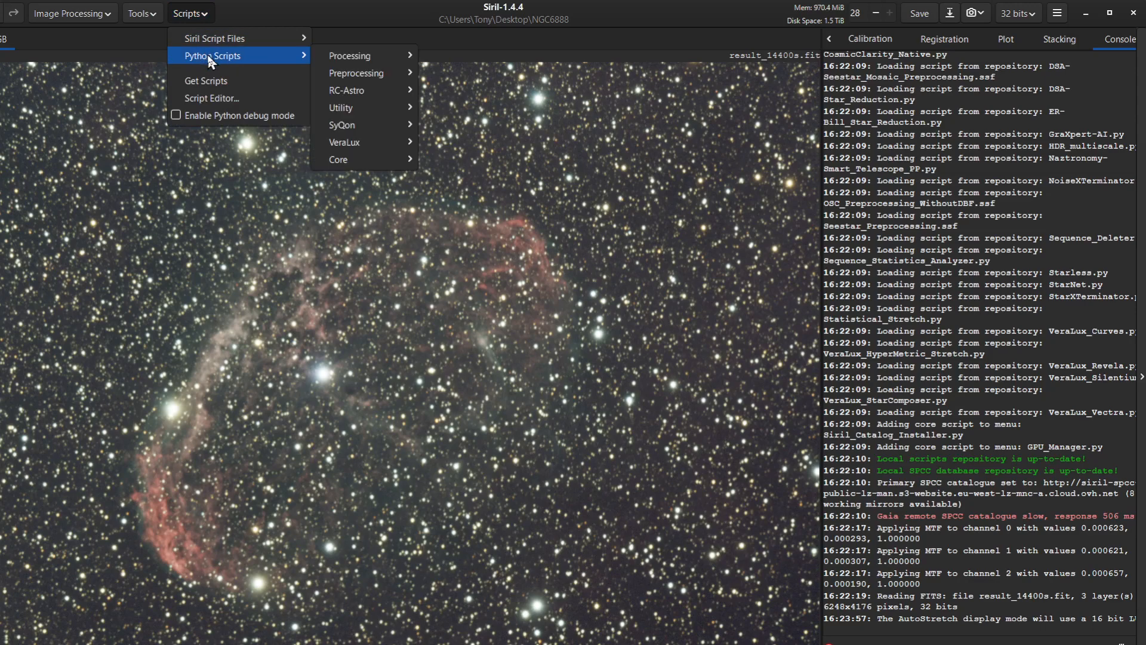
pyautogui.moveTo(382, 60)
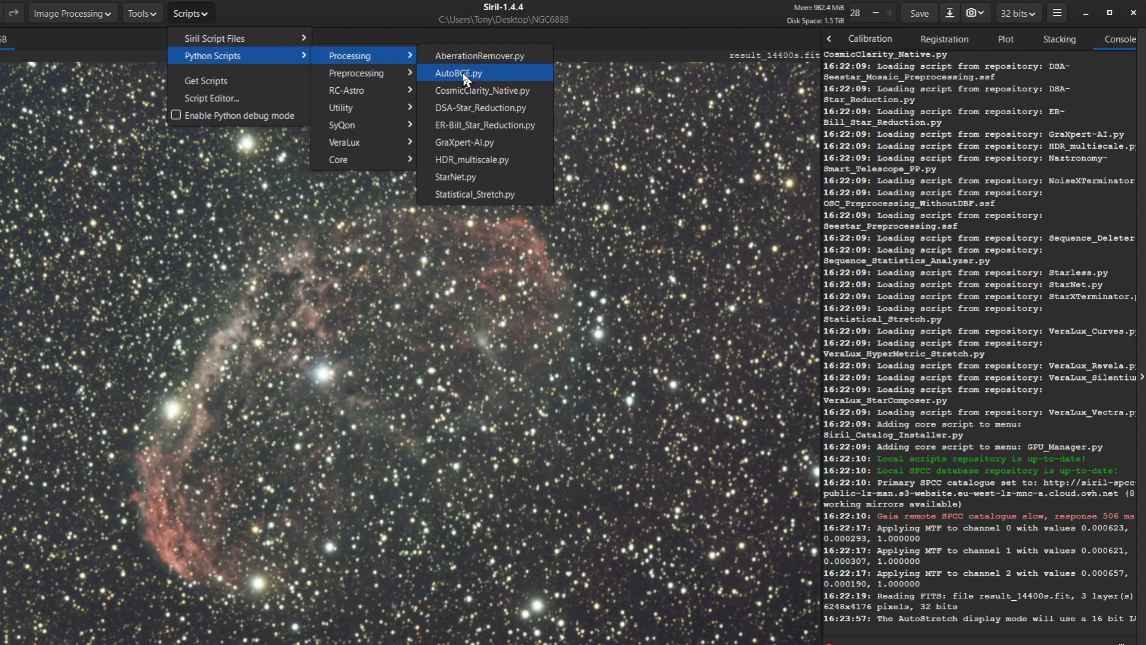
pyautogui.click(453, 143)
pyautogui.click(575, 483)
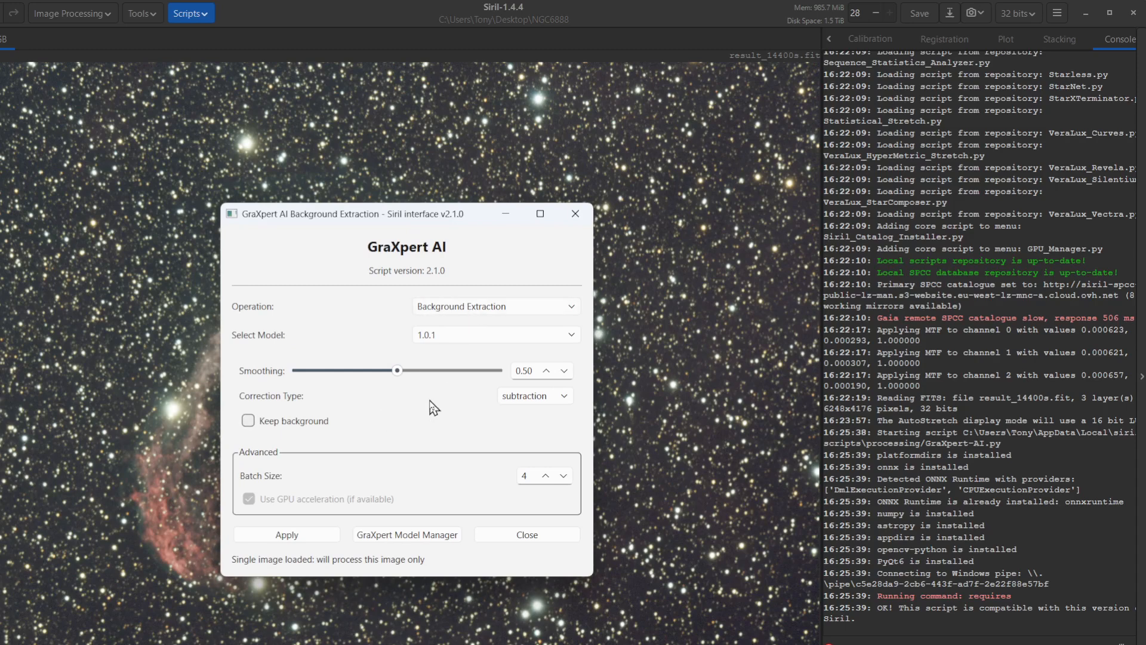
pyautogui.click(286, 535)
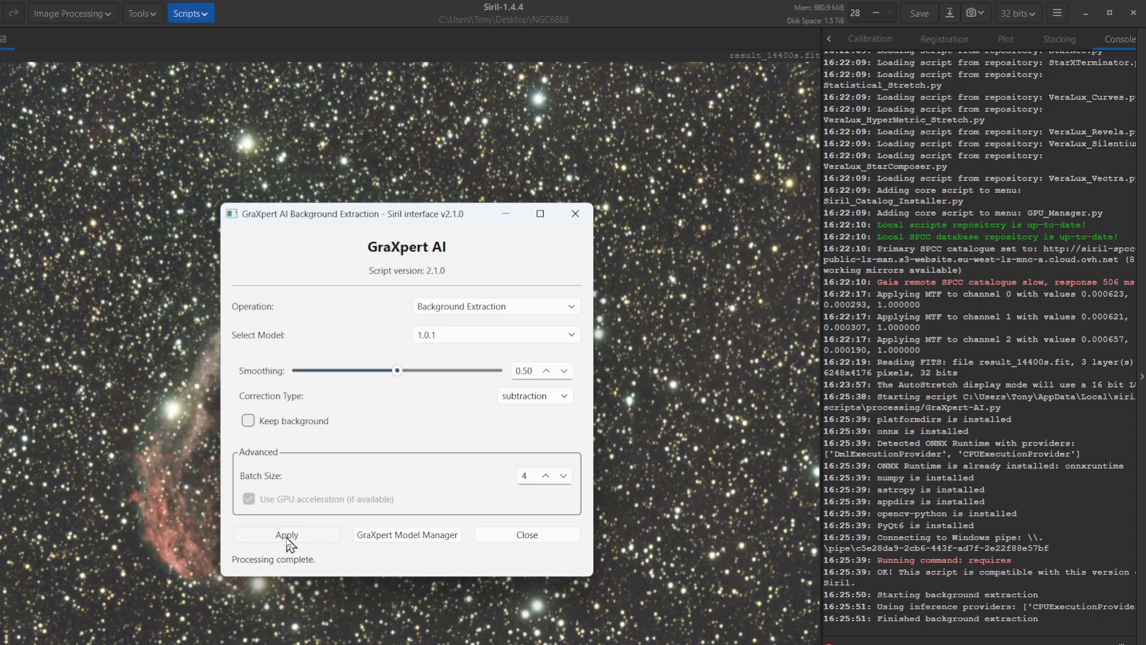
pyautogui.click(507, 217)
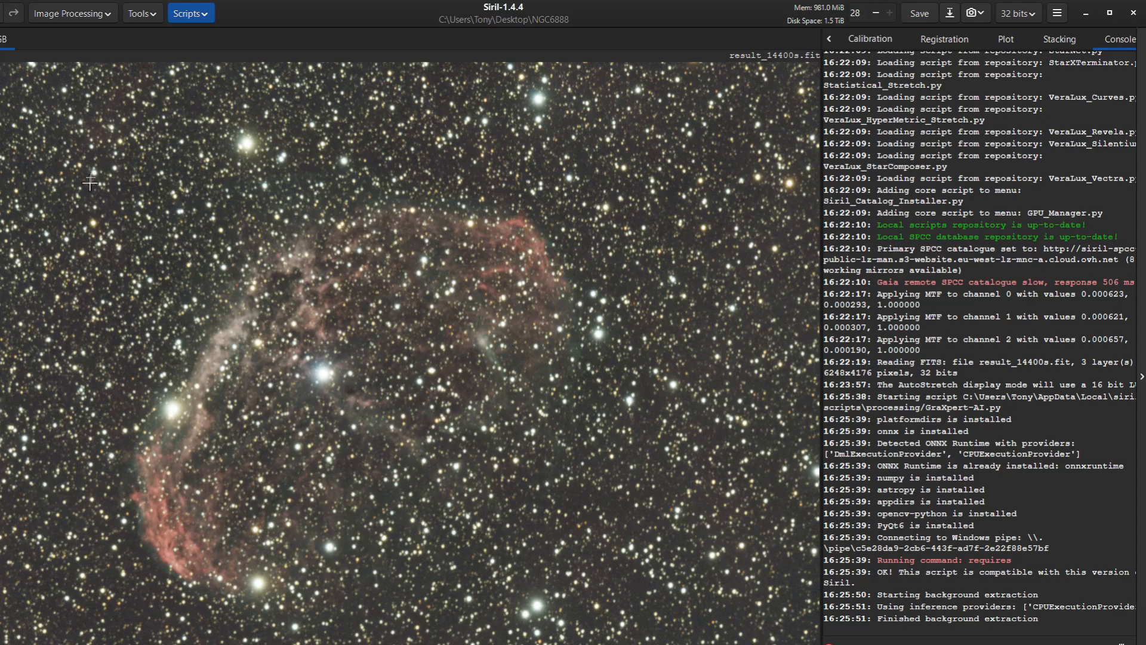
# Step: Plate solve the image with focal length 2350 mm and pixel size 3.76 µm, and review the solution in the log
pyautogui.click(149, 14)
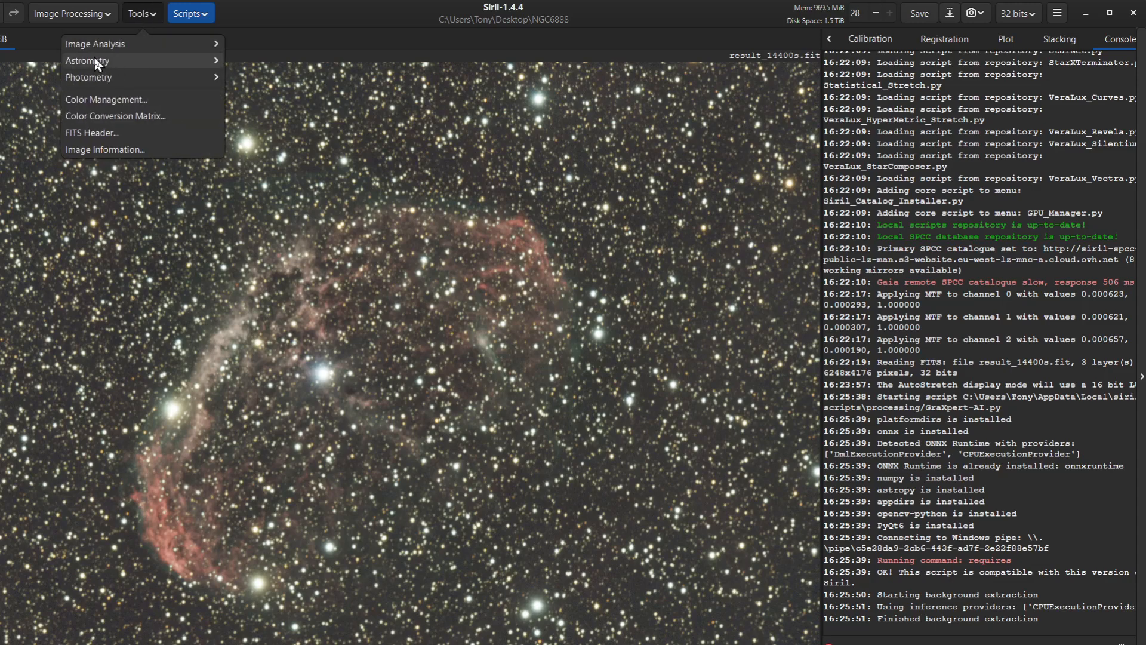
pyautogui.click(121, 60)
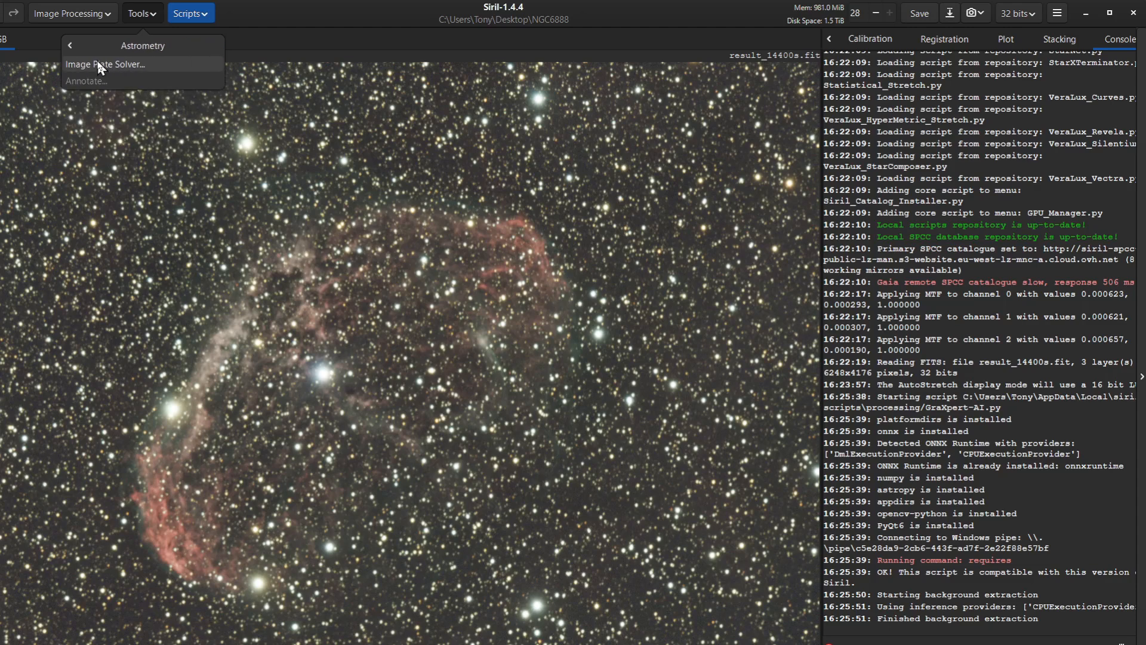
pyautogui.click(98, 62)
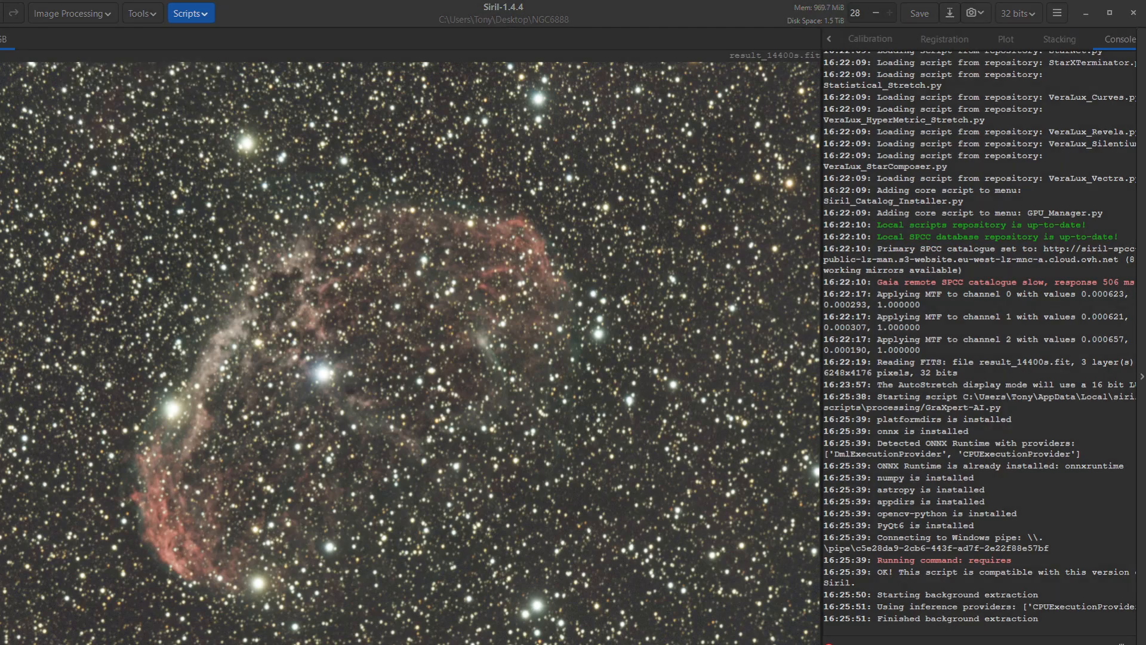
pyautogui.moveTo(72, 314); pyautogui.dragTo(652, 164)
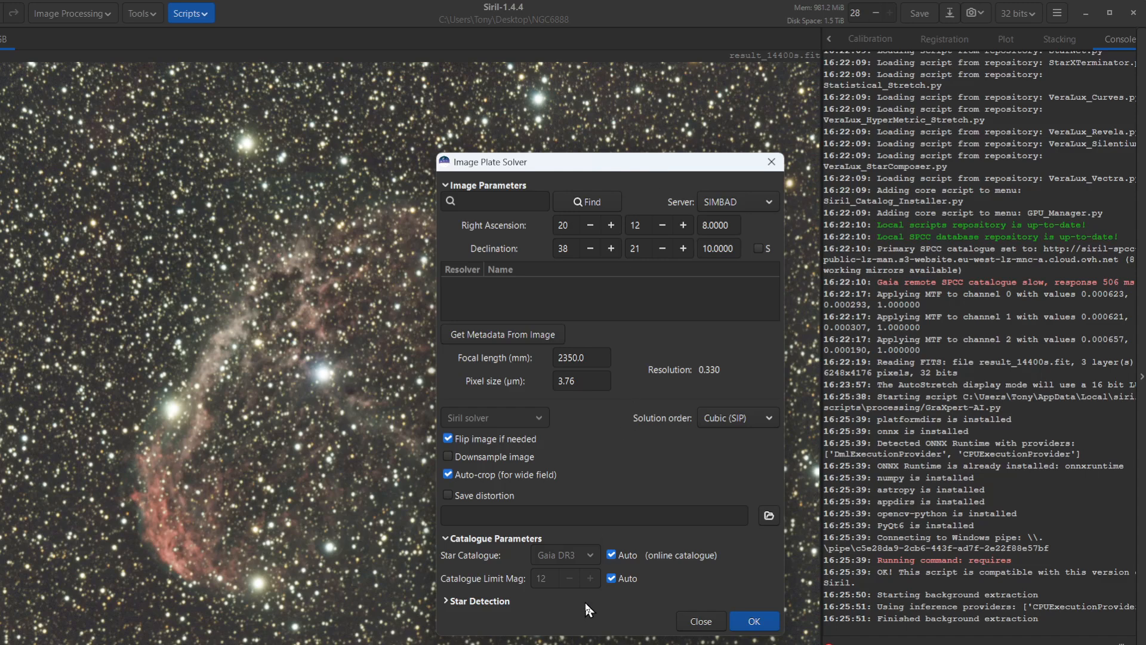
pyautogui.click(754, 622)
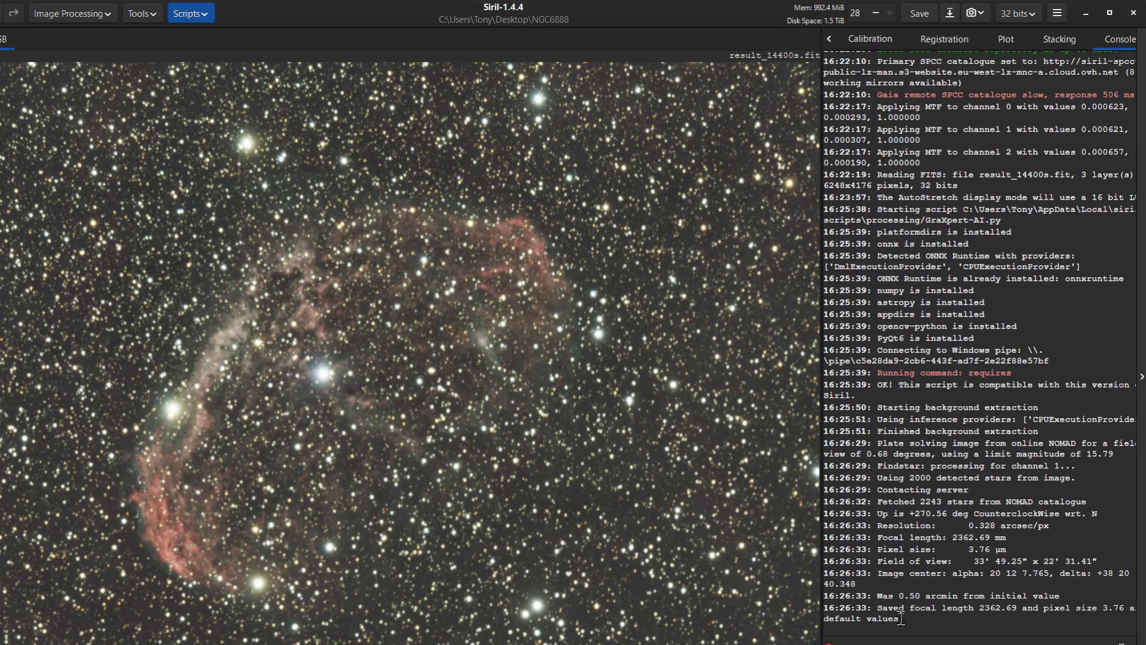
pyautogui.moveTo(899, 608); pyautogui.dragTo(831, 535)
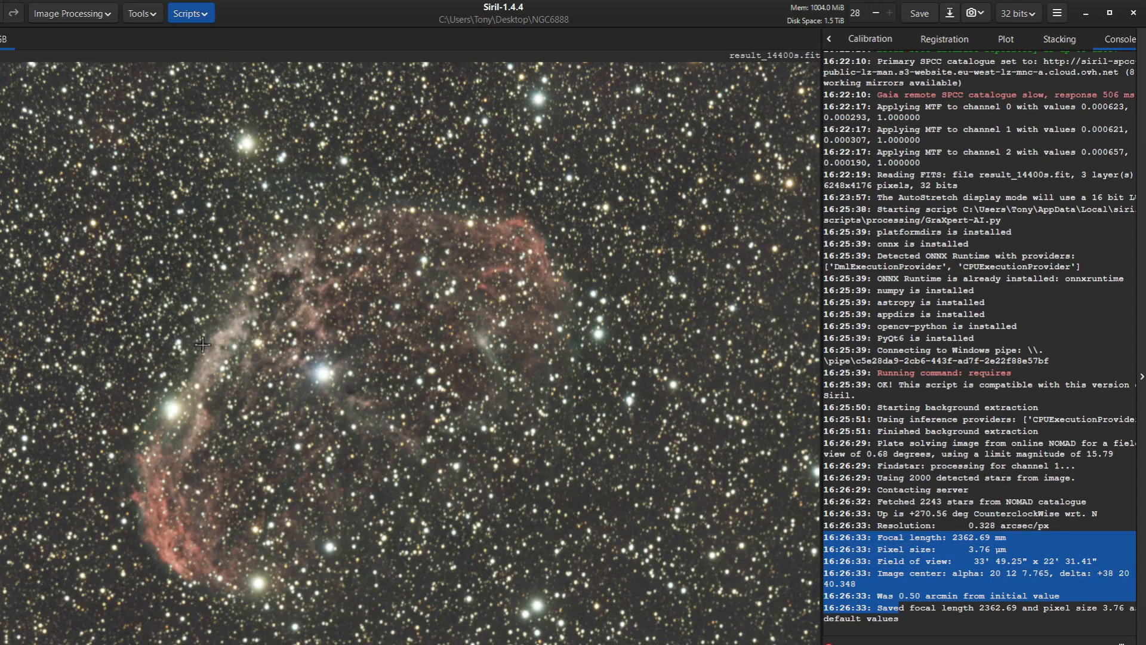
# Step: Apply Spectrophotometric Color Calibration with the Average Spiral Galaxy reference, Sony IMX571 sensor and UV/IR Block filter, and check the star colours
pyautogui.click(66, 14)
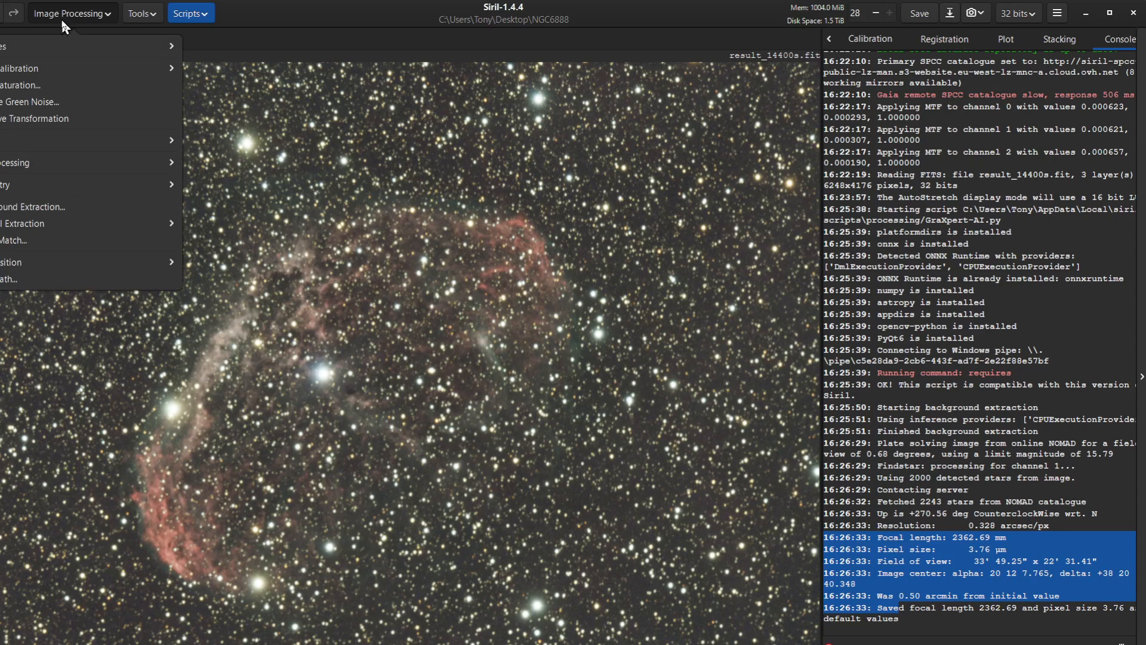
pyautogui.click(2, 69)
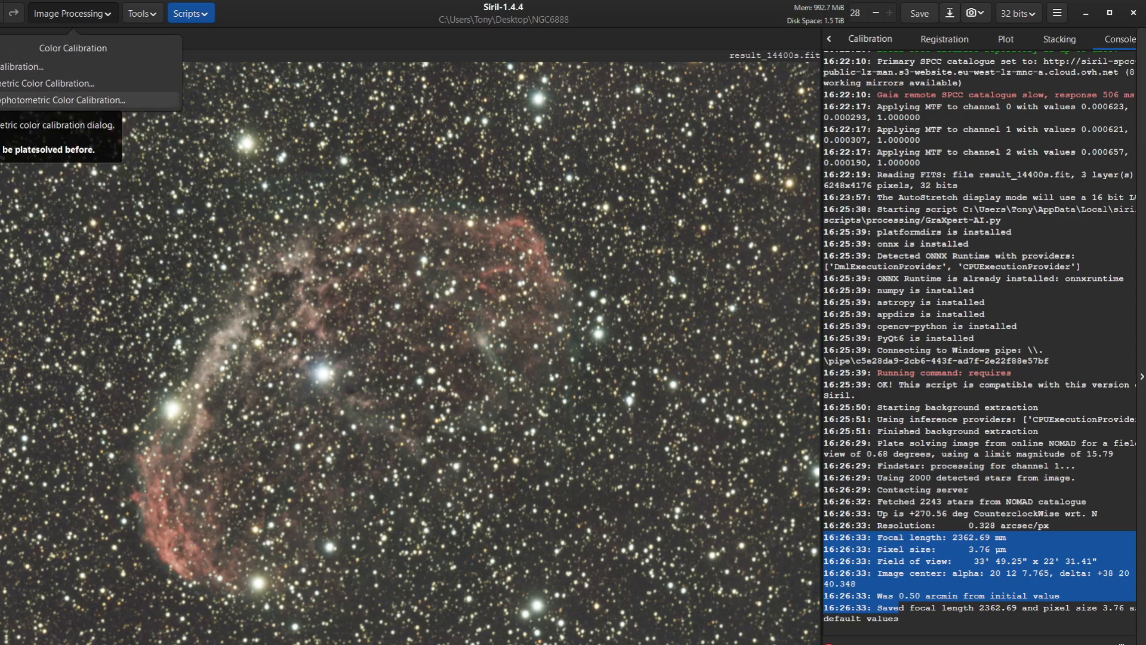
pyautogui.click(57, 102)
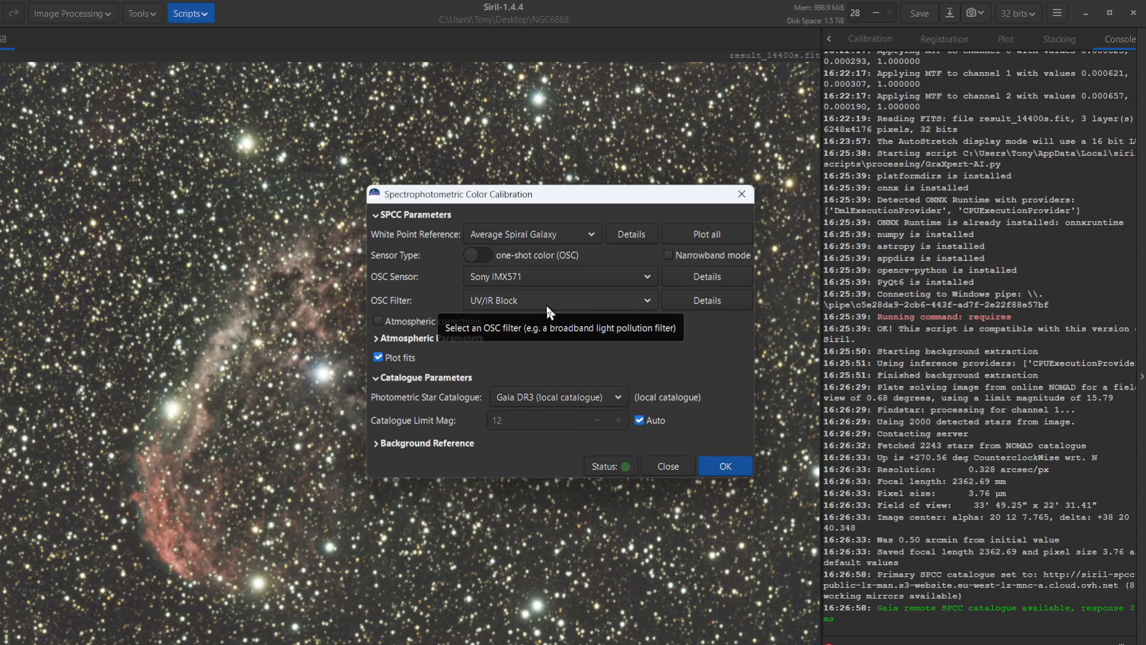
pyautogui.click(724, 461)
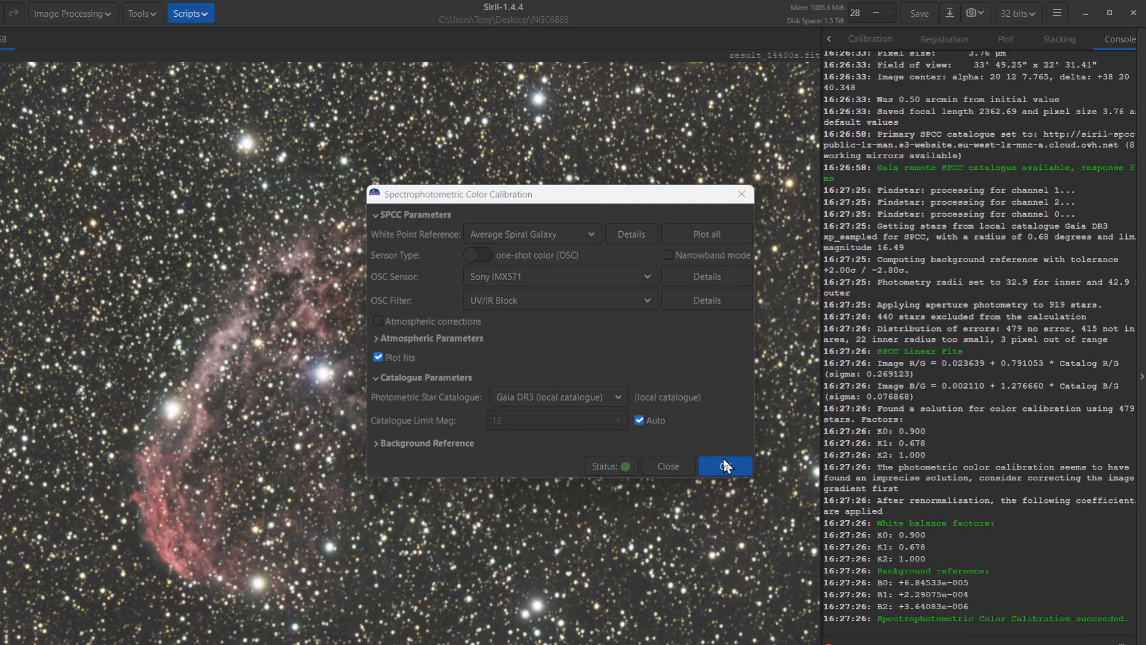
pyautogui.click(679, 463)
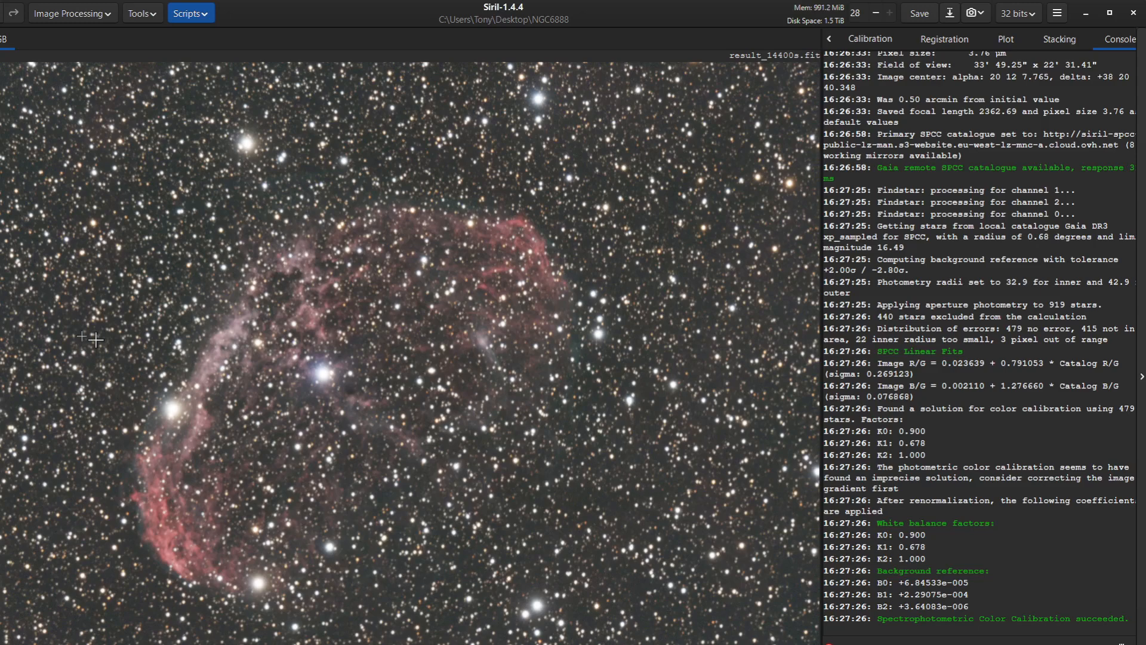
pyautogui.scroll(5, 125, 372)
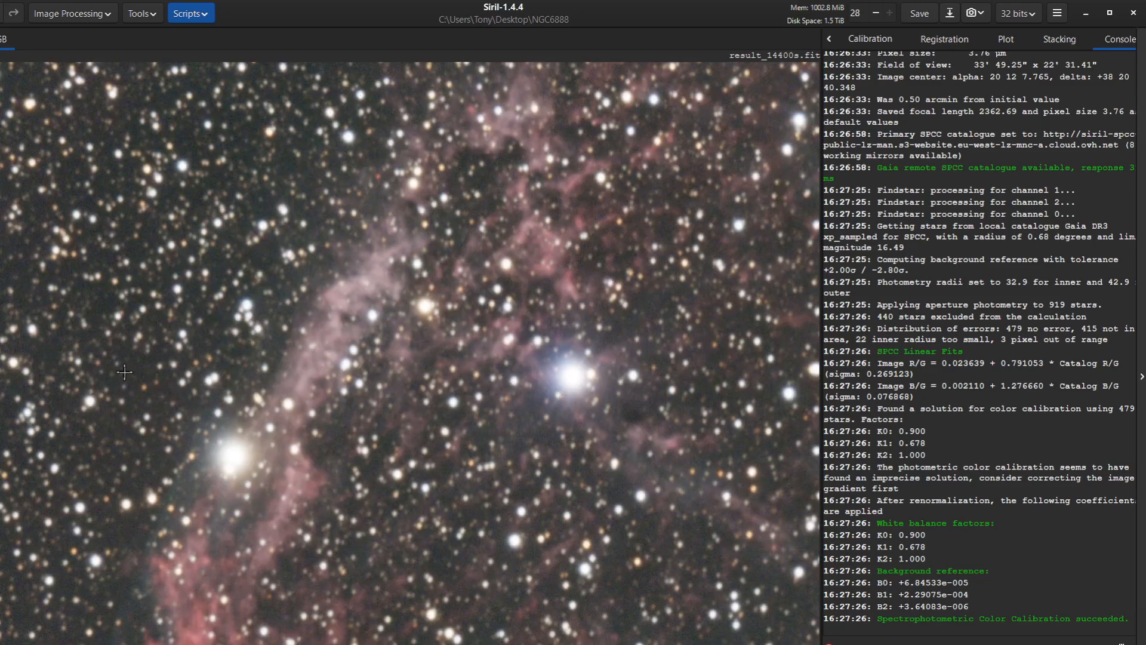
pyautogui.scroll(2, 125, 372)
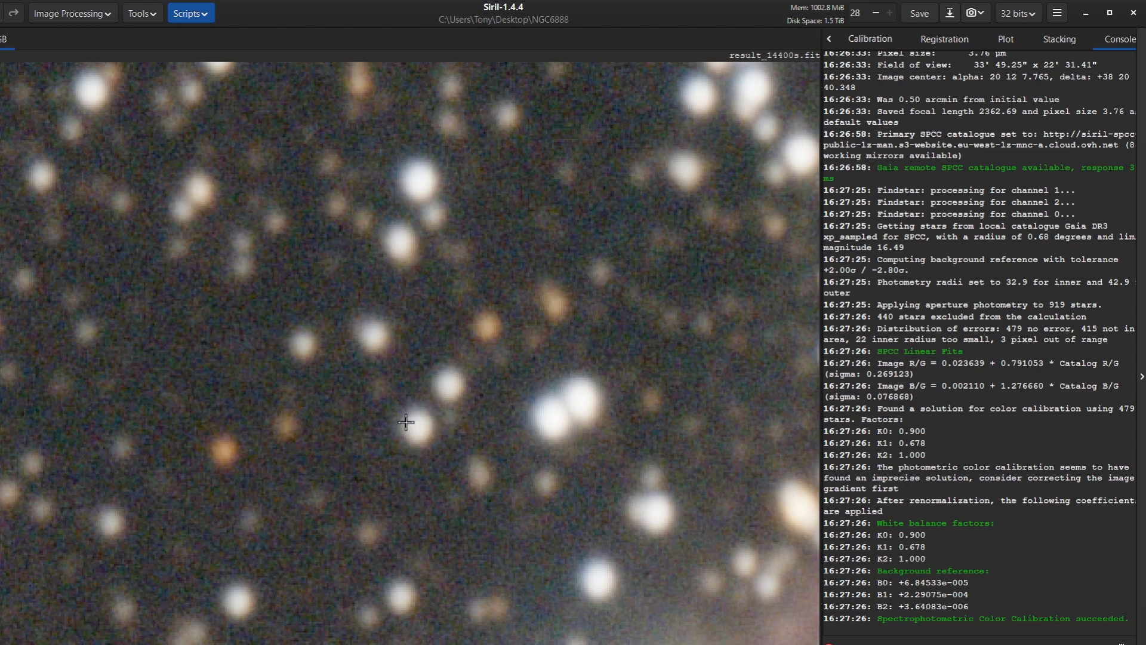
pyautogui.scroll(-4, 405, 418)
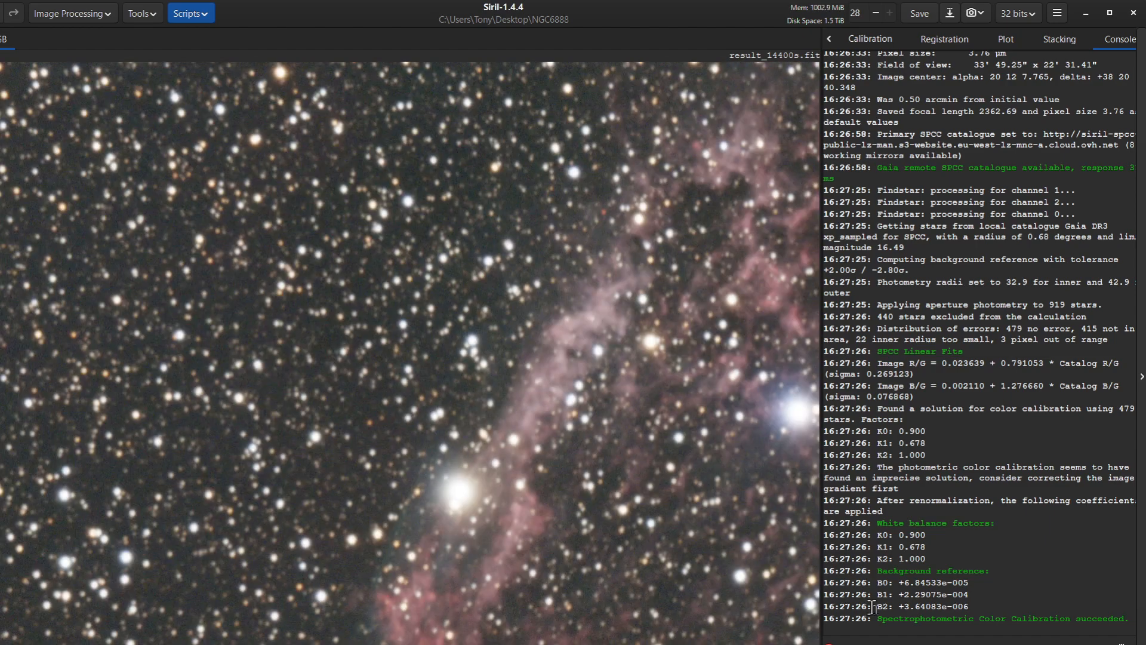
pyautogui.scroll(-2, 361, 212)
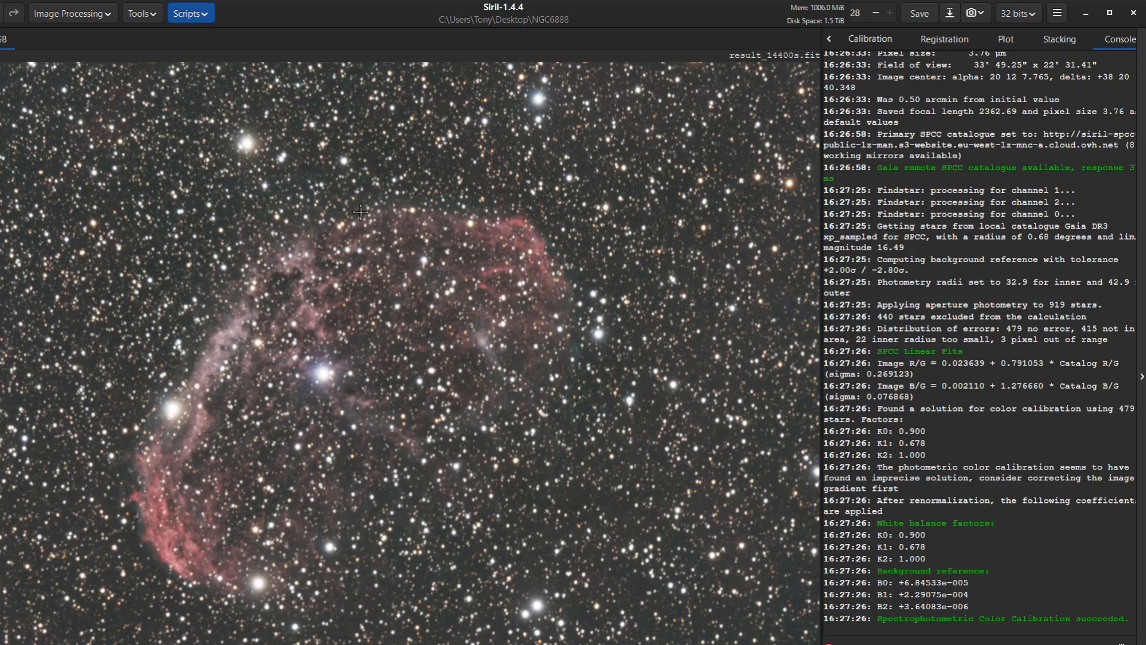
# Step: Run the StarXTerminator script on the loaded image with a generated stars image and tile overlap 0.20, and close it when finished
pyautogui.click(185, 18)
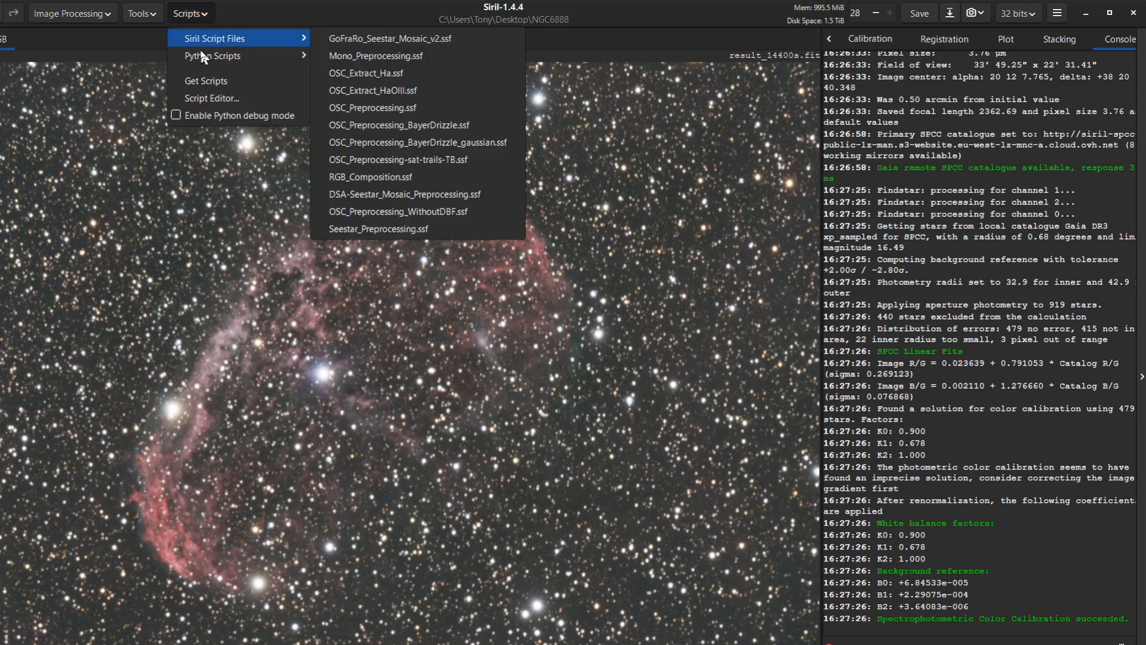
pyautogui.moveTo(204, 62)
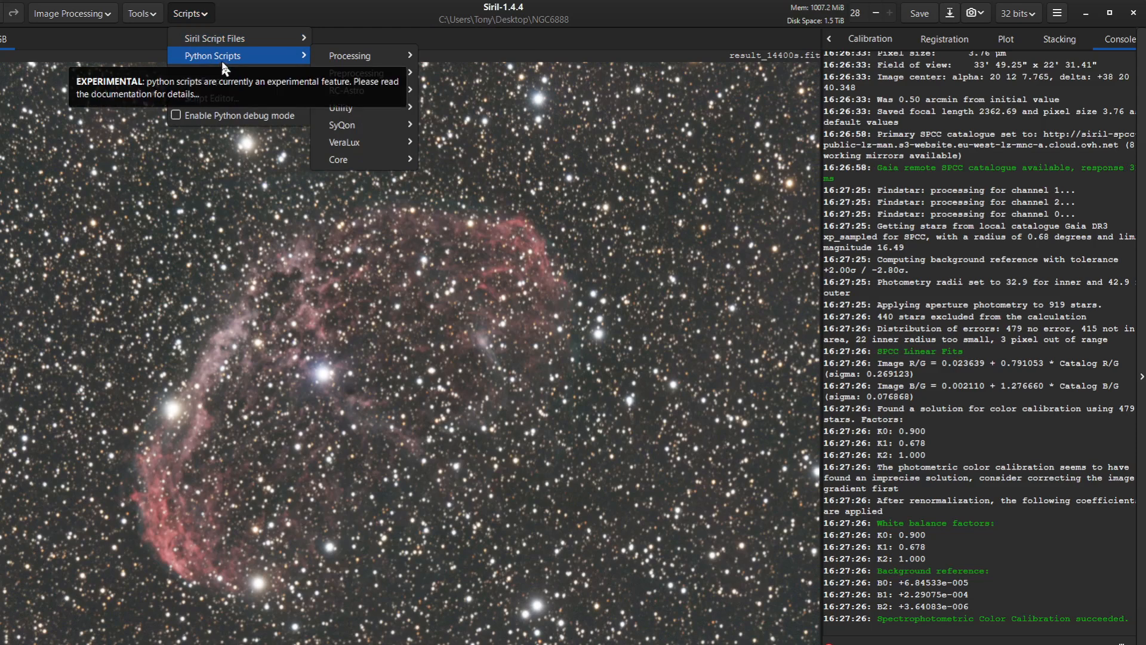
pyautogui.moveTo(360, 94)
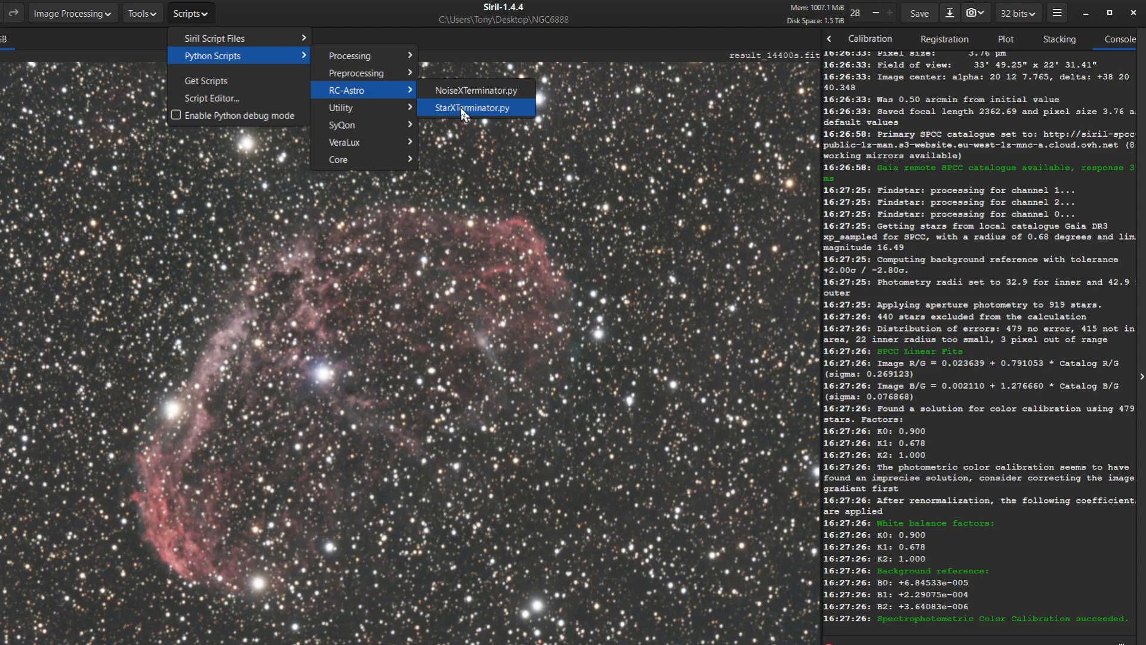
pyautogui.moveTo(384, 123)
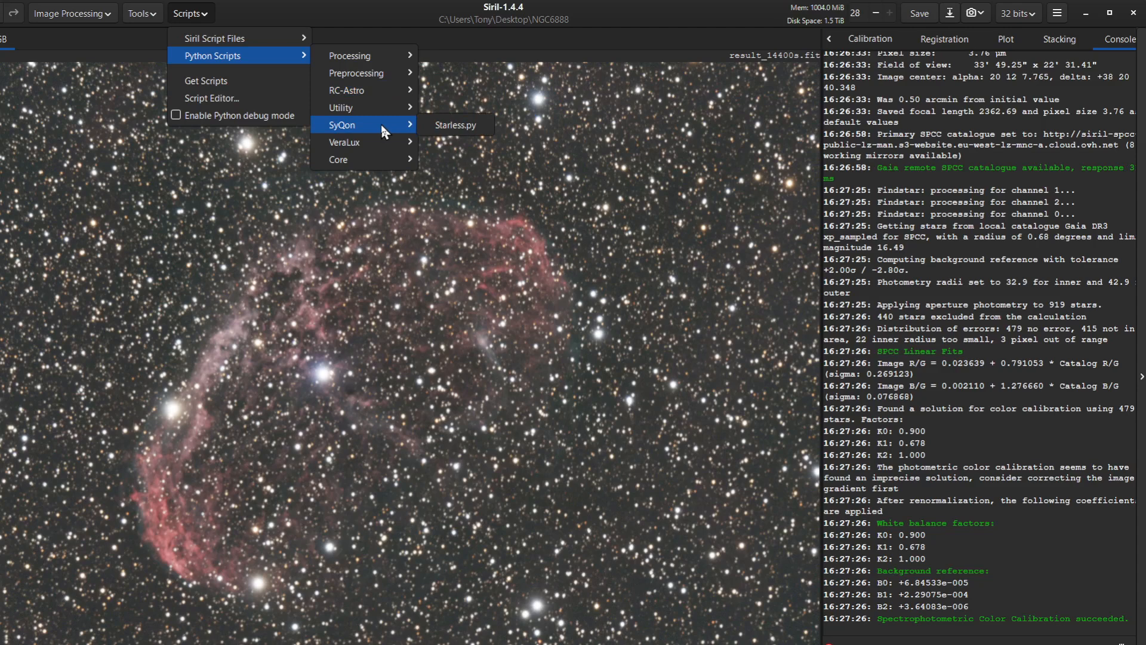
pyautogui.moveTo(227, 42)
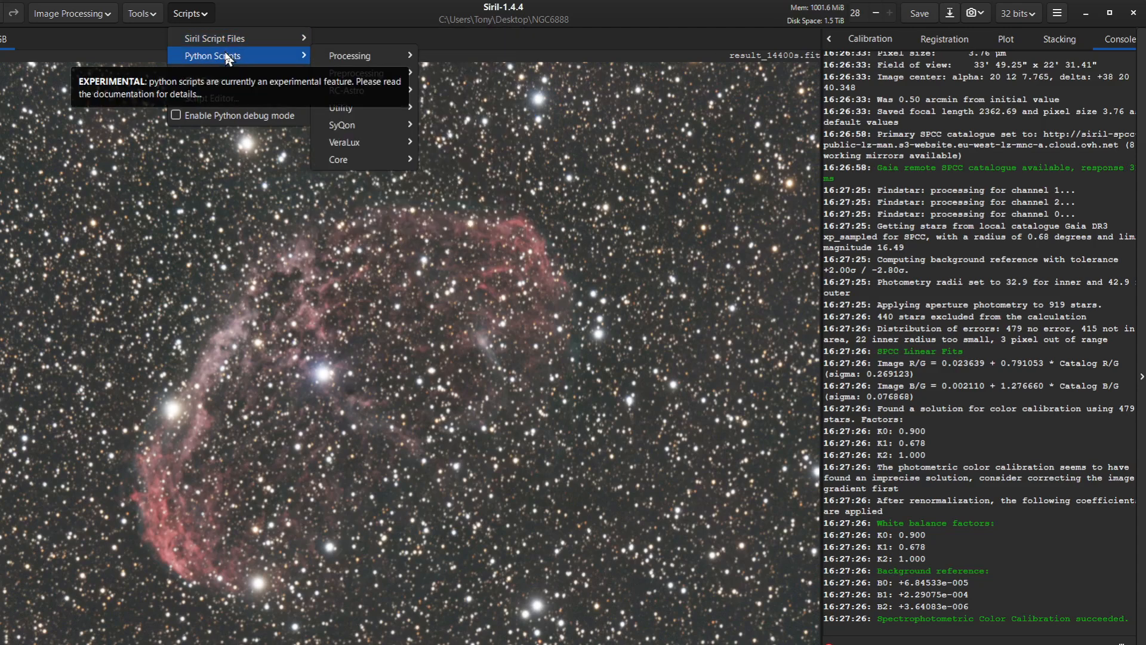
pyautogui.moveTo(352, 58)
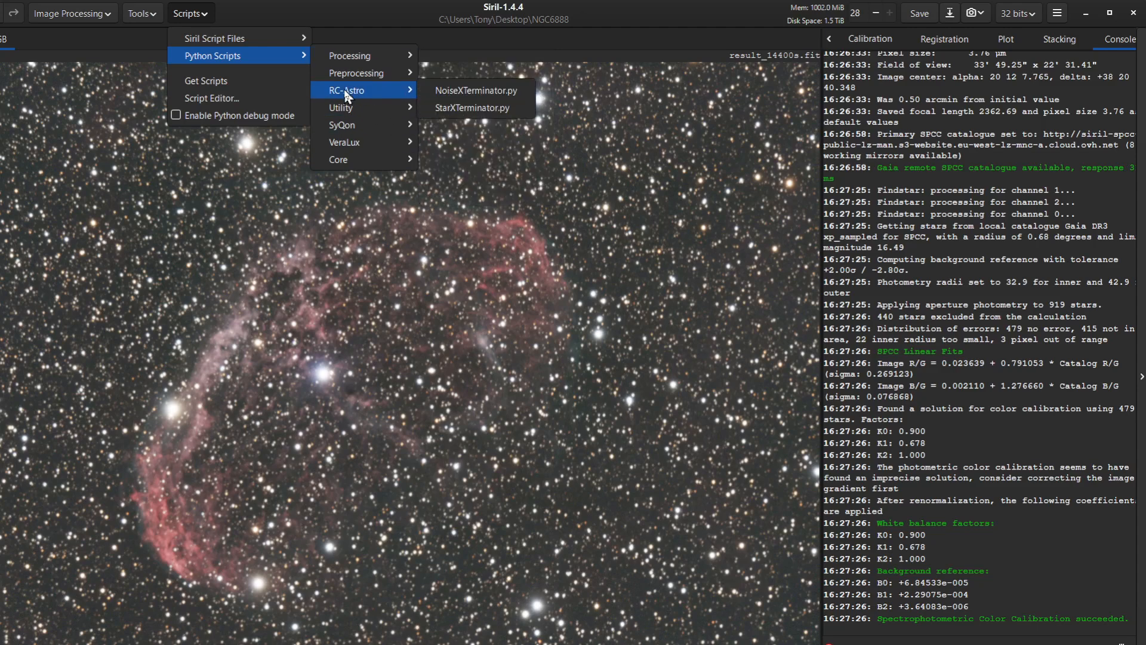
pyautogui.click(472, 107)
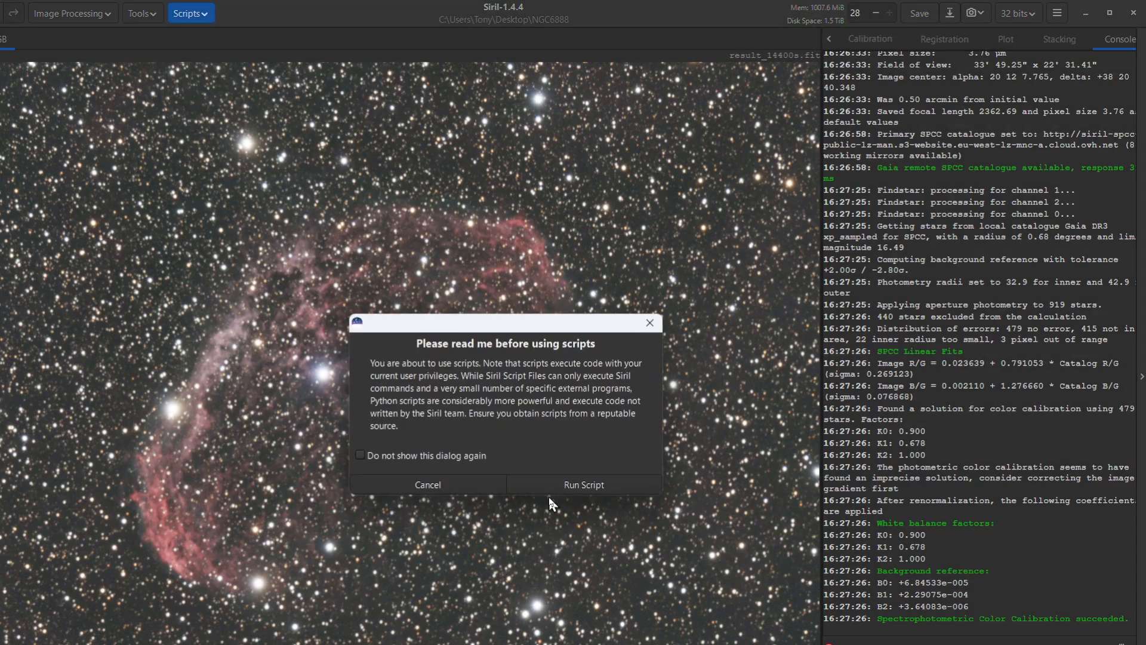
pyautogui.click(571, 484)
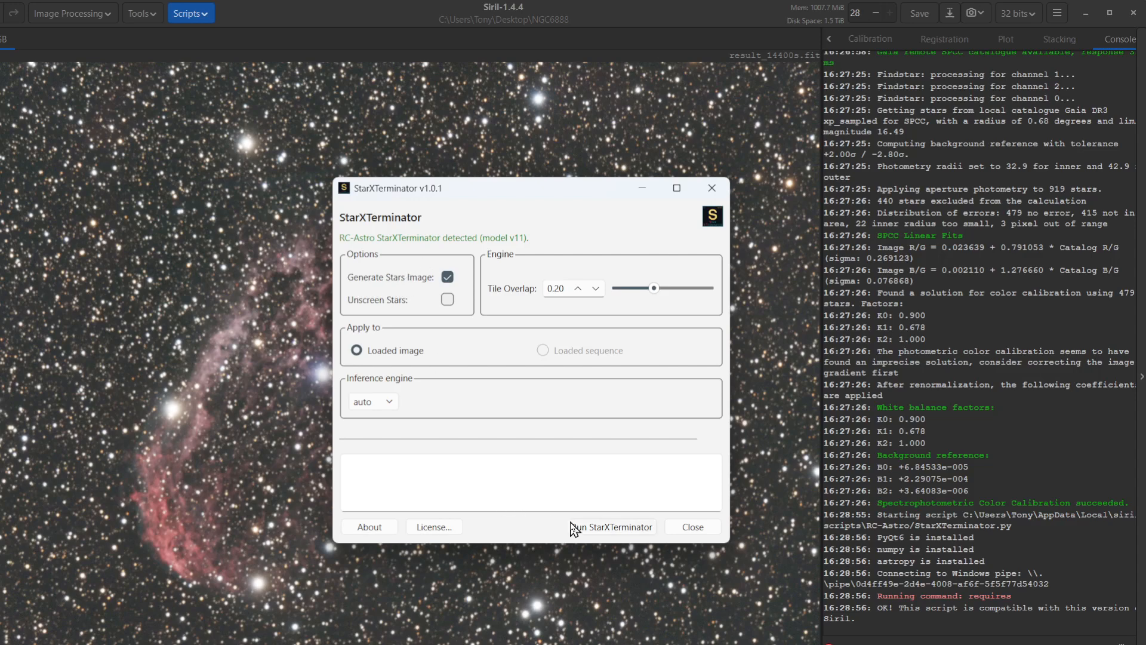
pyautogui.click(622, 530)
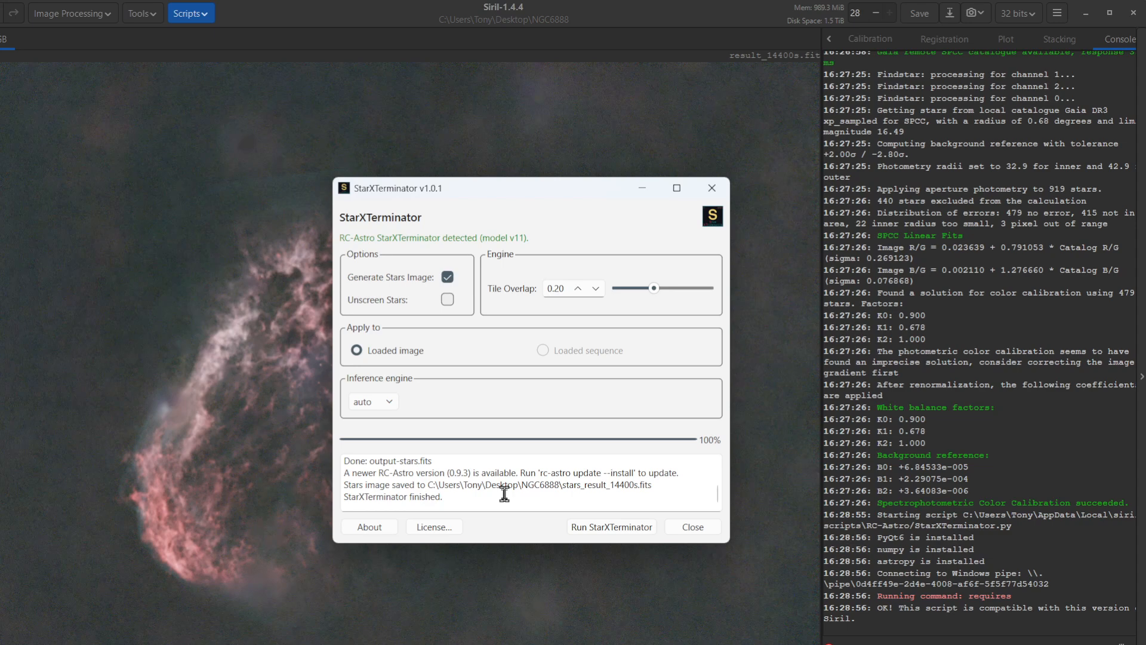
pyautogui.click(682, 529)
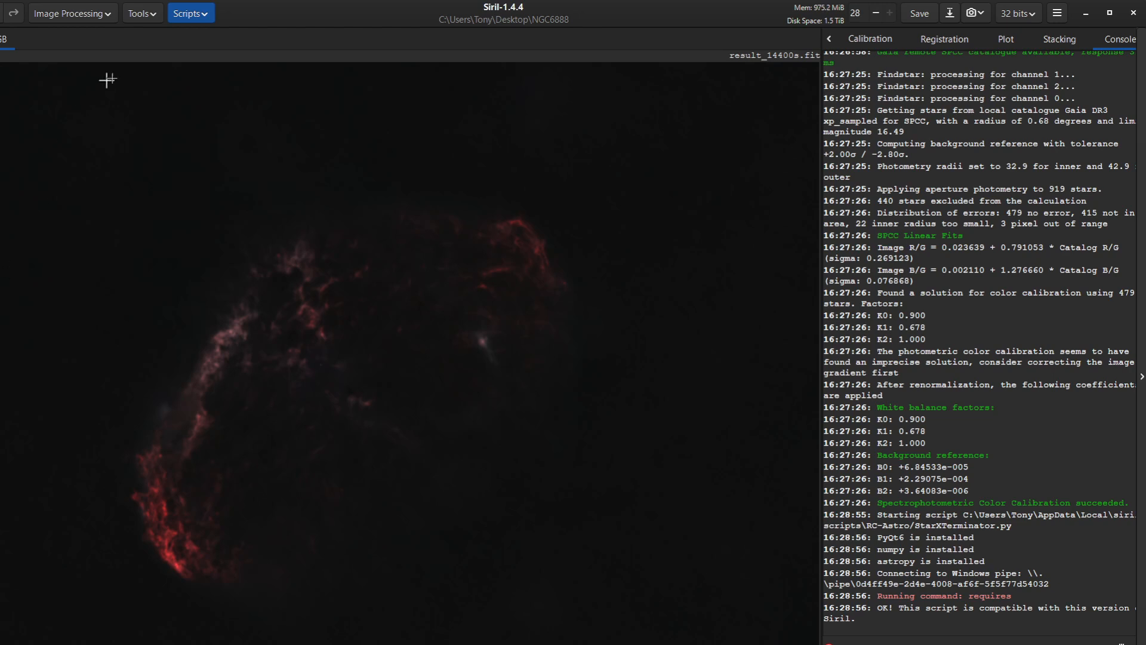
# Step: Run the CosmicClarity_Native script to sharpen in Non-Stellar Only mode with amount 1.00 and auto-detected PSF, and put its window away
pyautogui.click(190, 13)
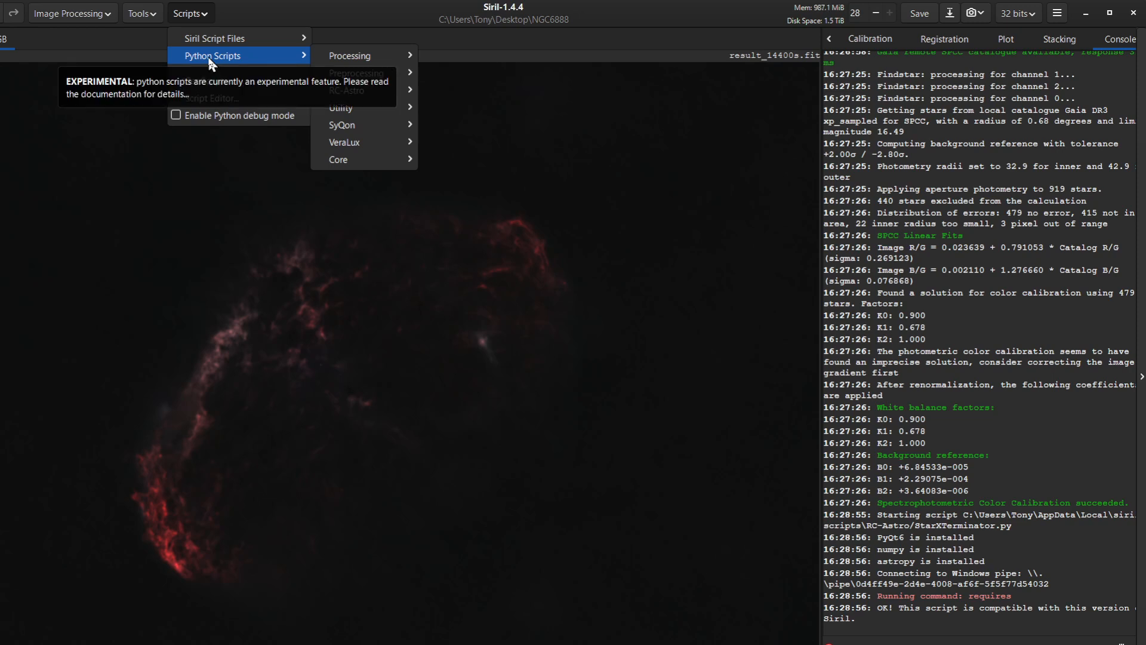
pyautogui.moveTo(367, 56)
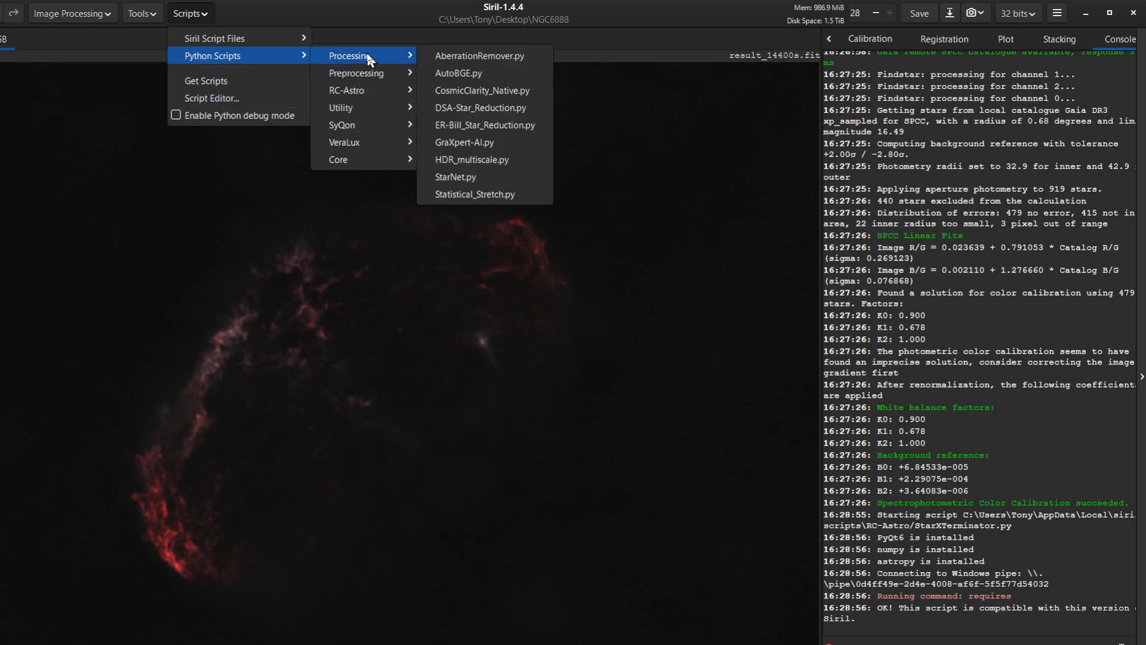
pyautogui.click(479, 90)
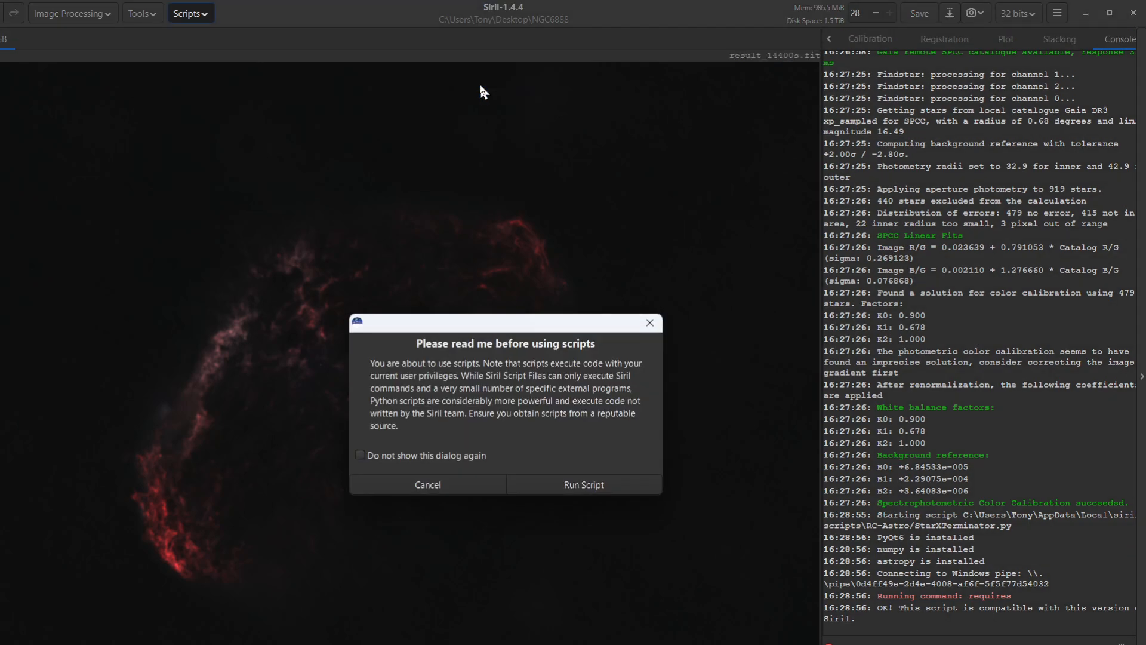
pyautogui.click(571, 485)
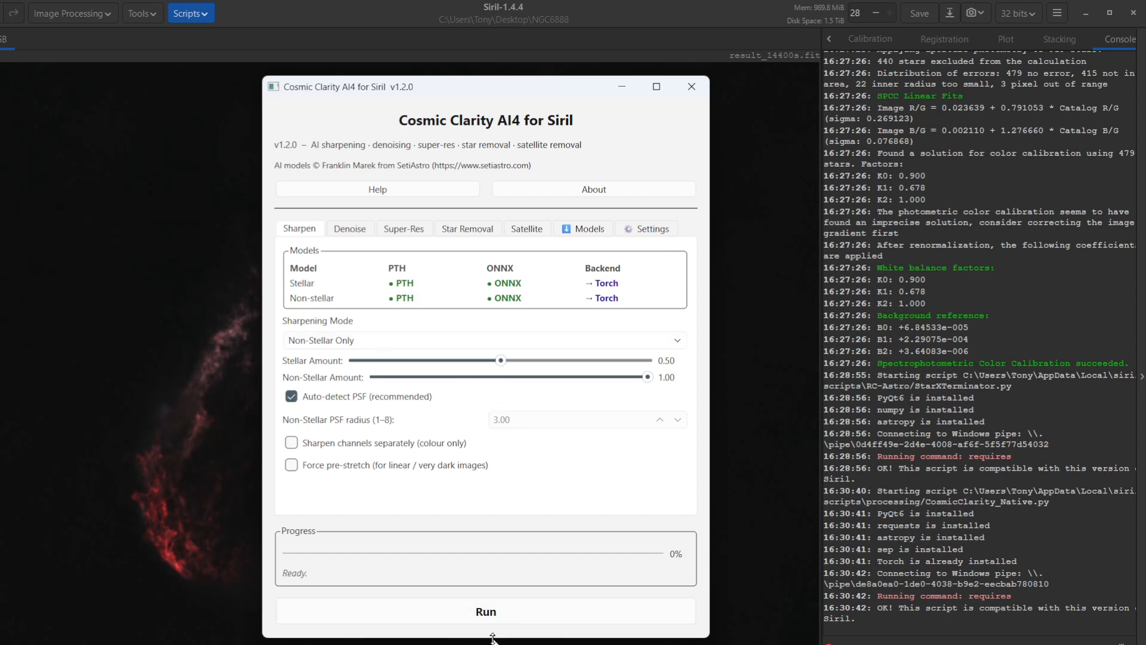
pyautogui.click(489, 619)
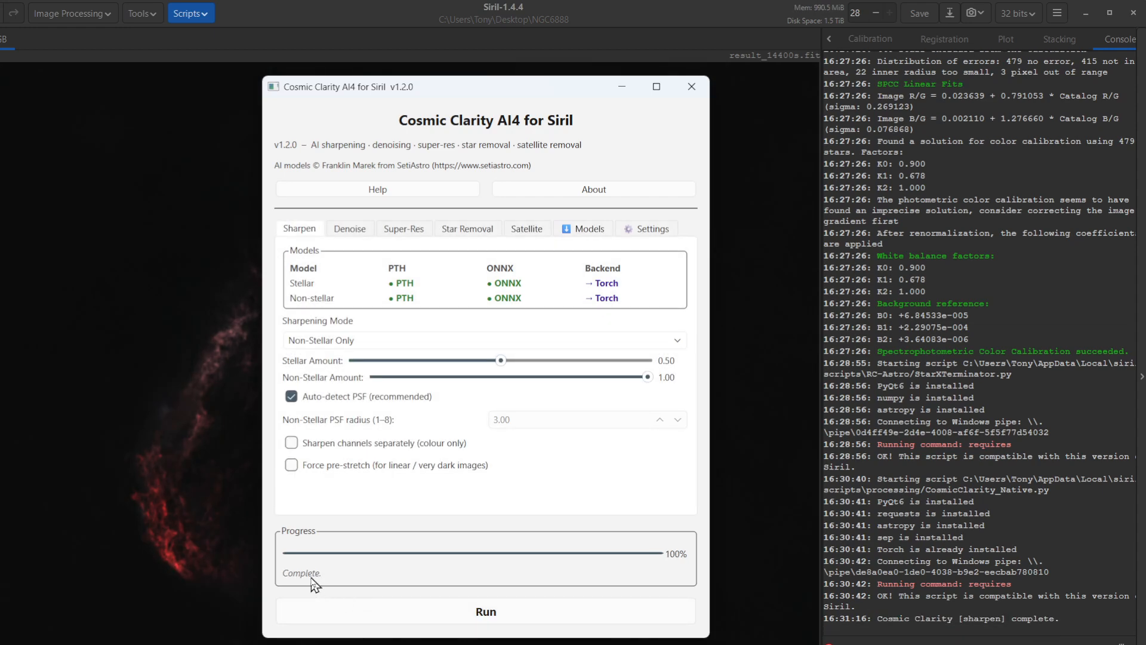
pyautogui.click(623, 88)
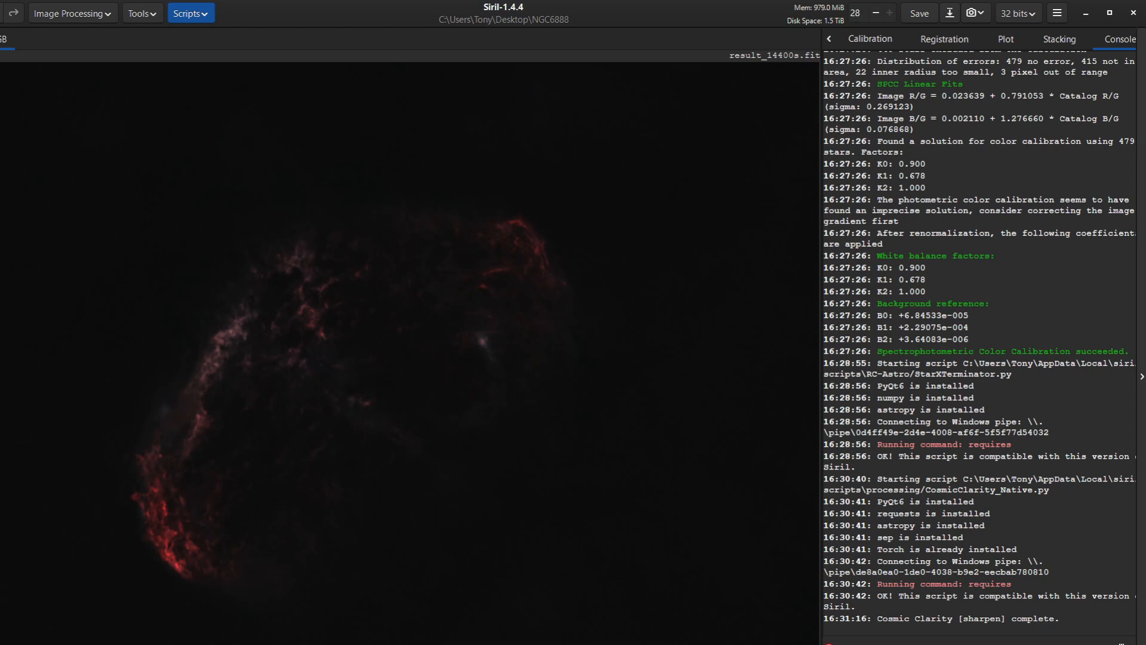
# Step: Compare the nebula's lower edge before and after sharpening in the AutoStretch display by undoing and redoing the Cosmic Clarity sharpen
pyautogui.click(212, 511)
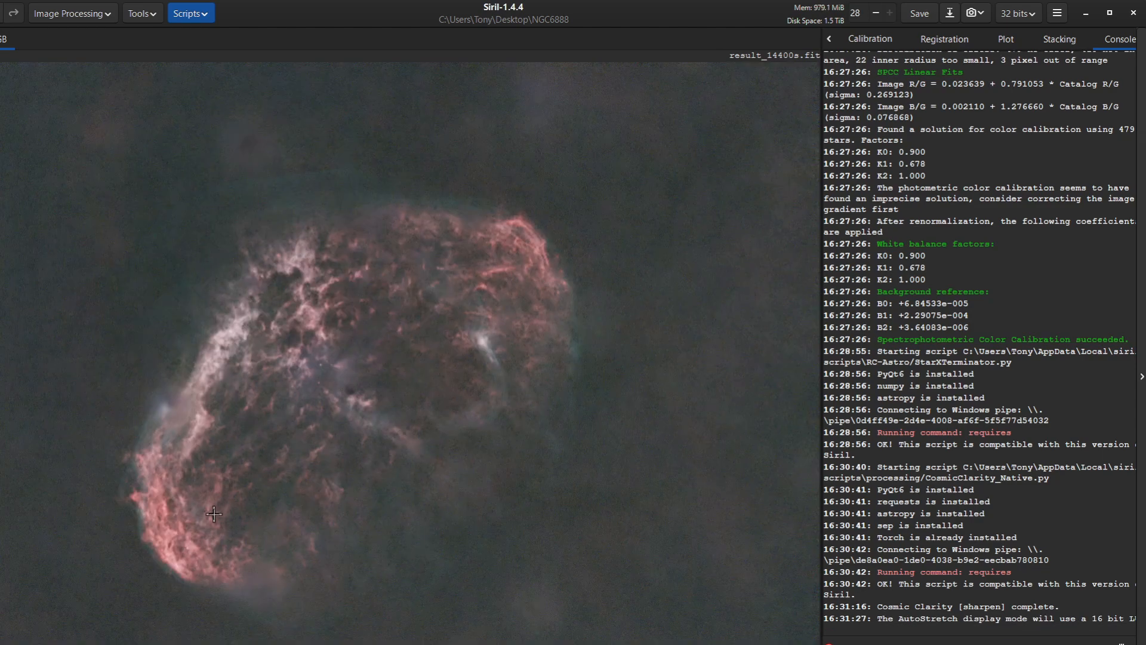
pyautogui.scroll(3, 198, 517)
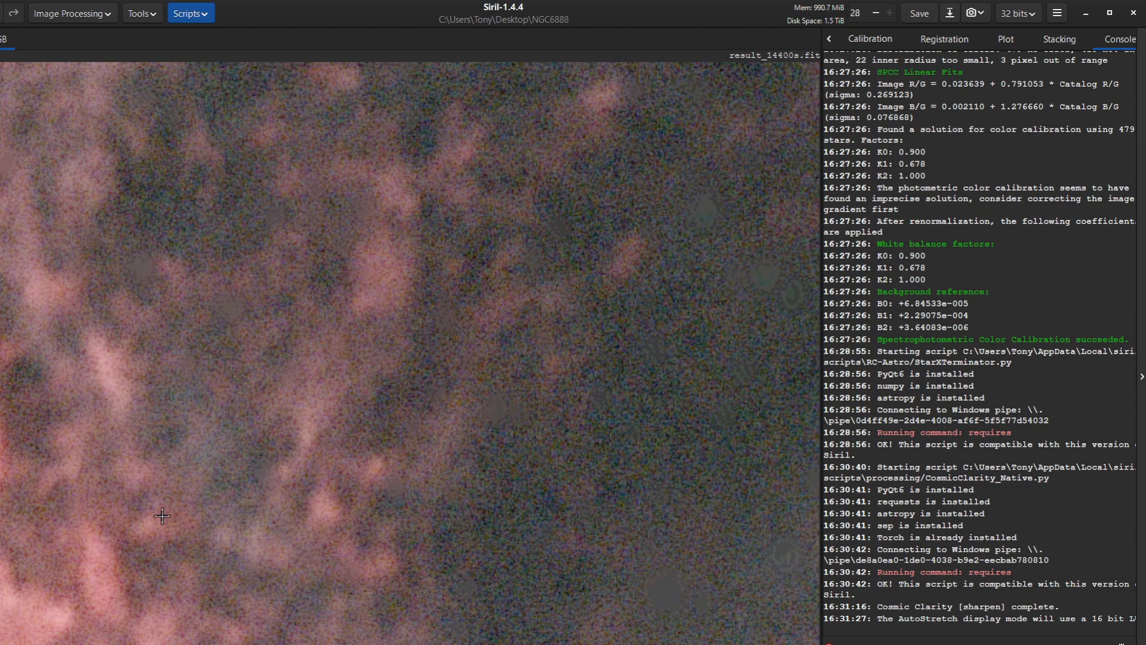
pyautogui.moveTo(63, 522); pyautogui.dragTo(486, 100)
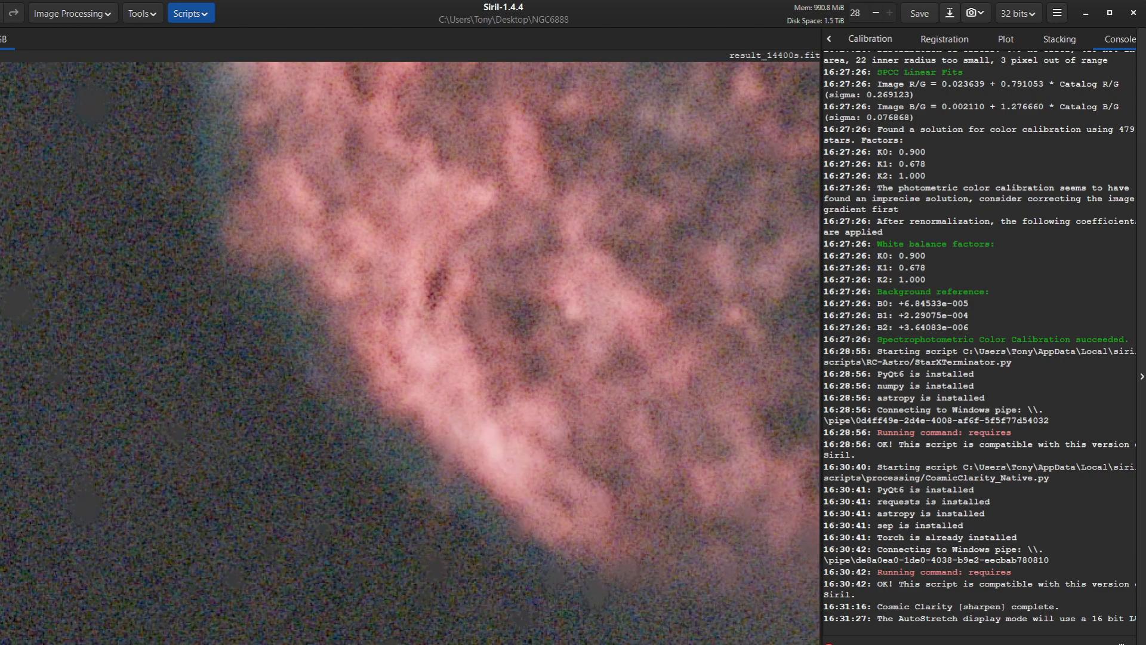
pyautogui.click(1, 13)
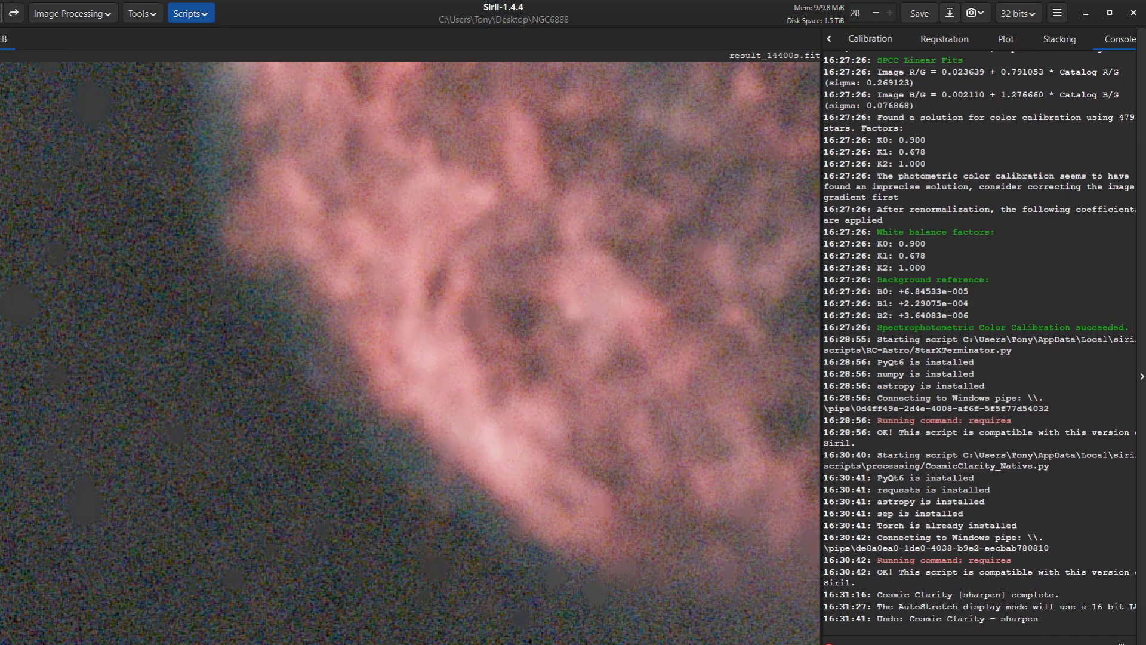
pyautogui.click(16, 13)
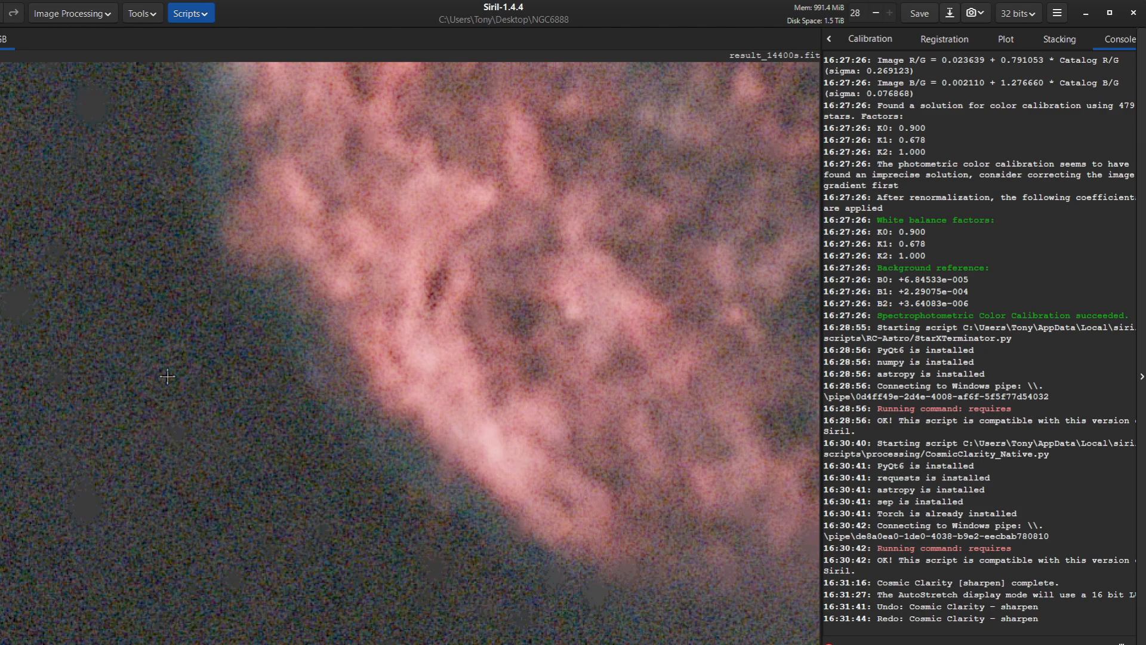
# Step: Run the GraXpert AI script for denoising with model 3.0.2, strength 0.50, batch size 4 and GPU acceleration, and put its window away
pyautogui.click(197, 14)
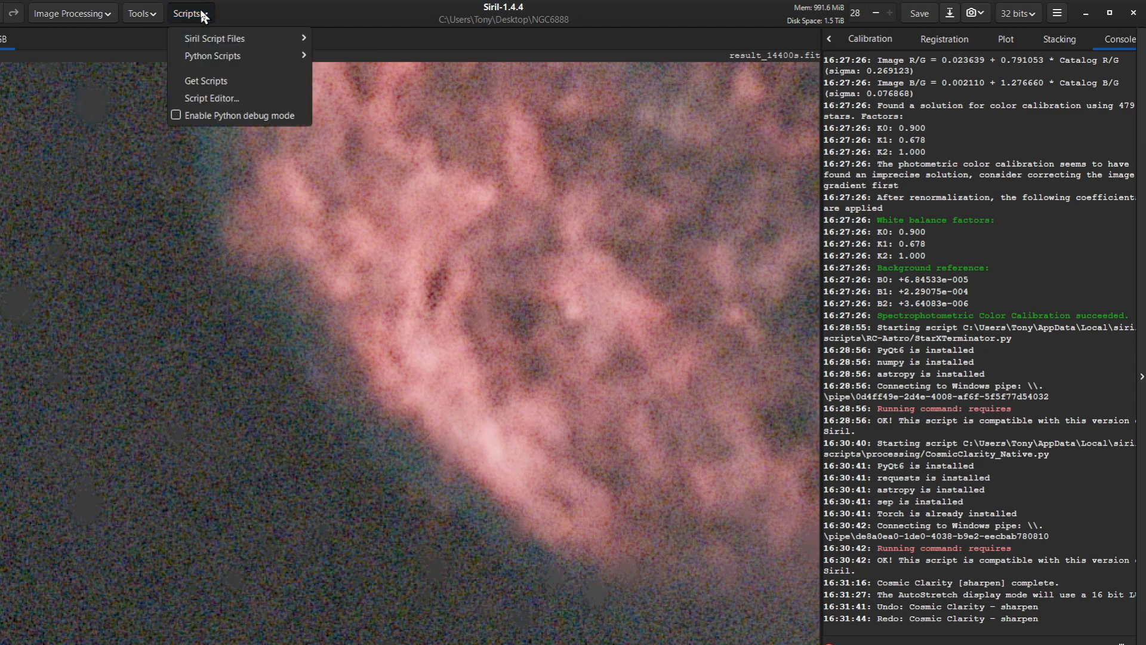
pyautogui.moveTo(203, 58)
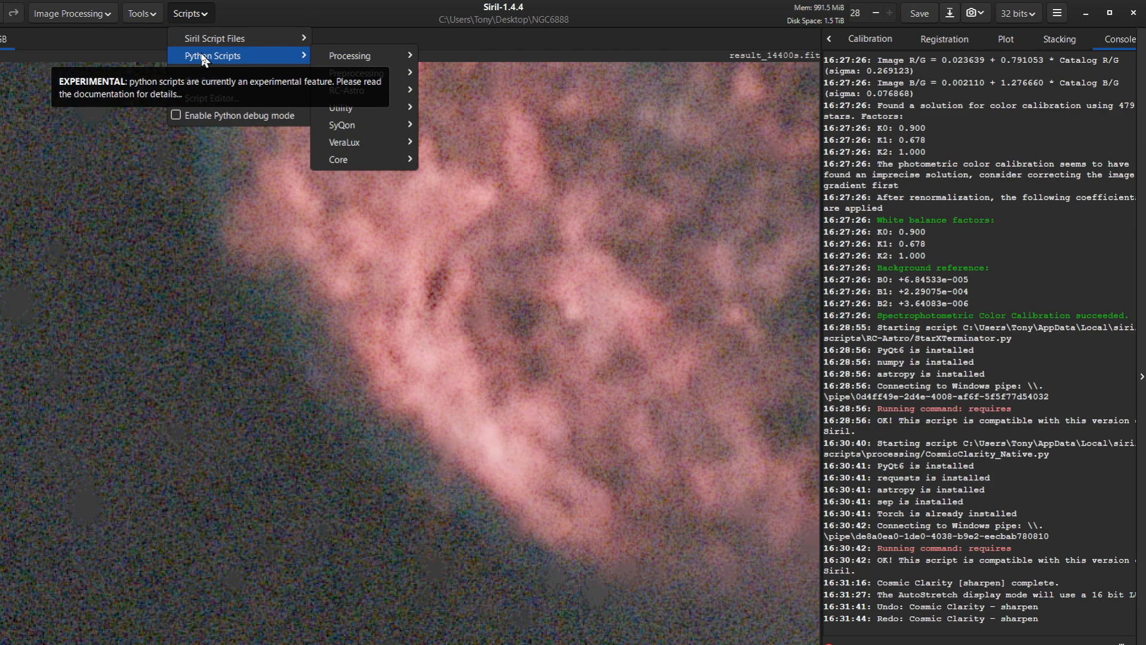
pyautogui.moveTo(363, 57)
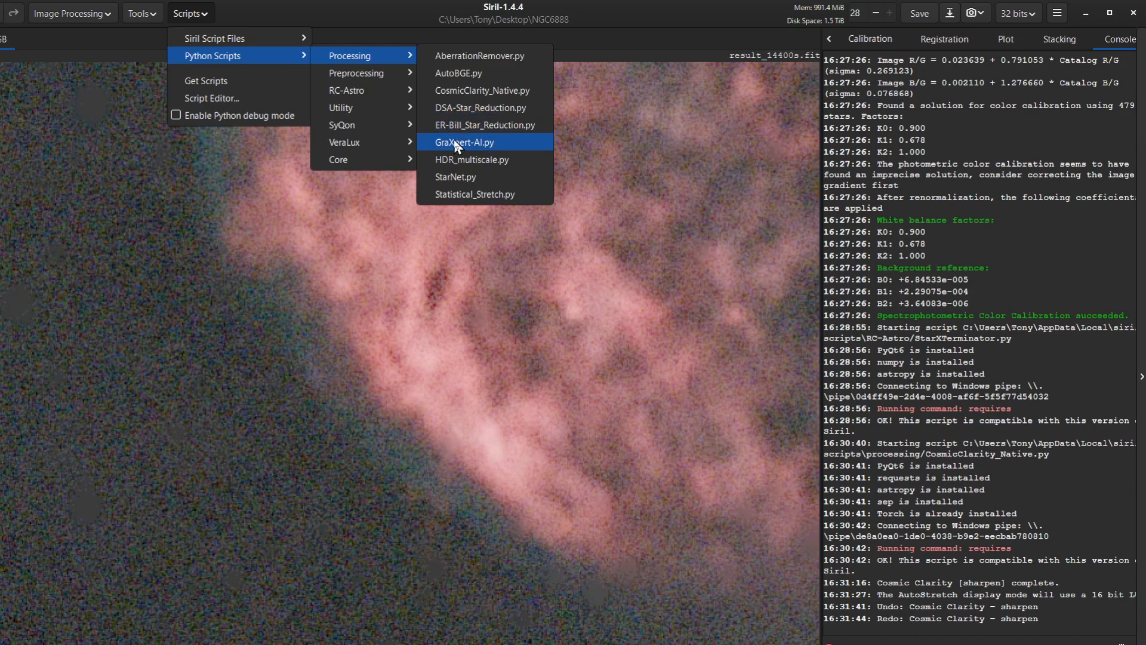
pyautogui.click(508, 142)
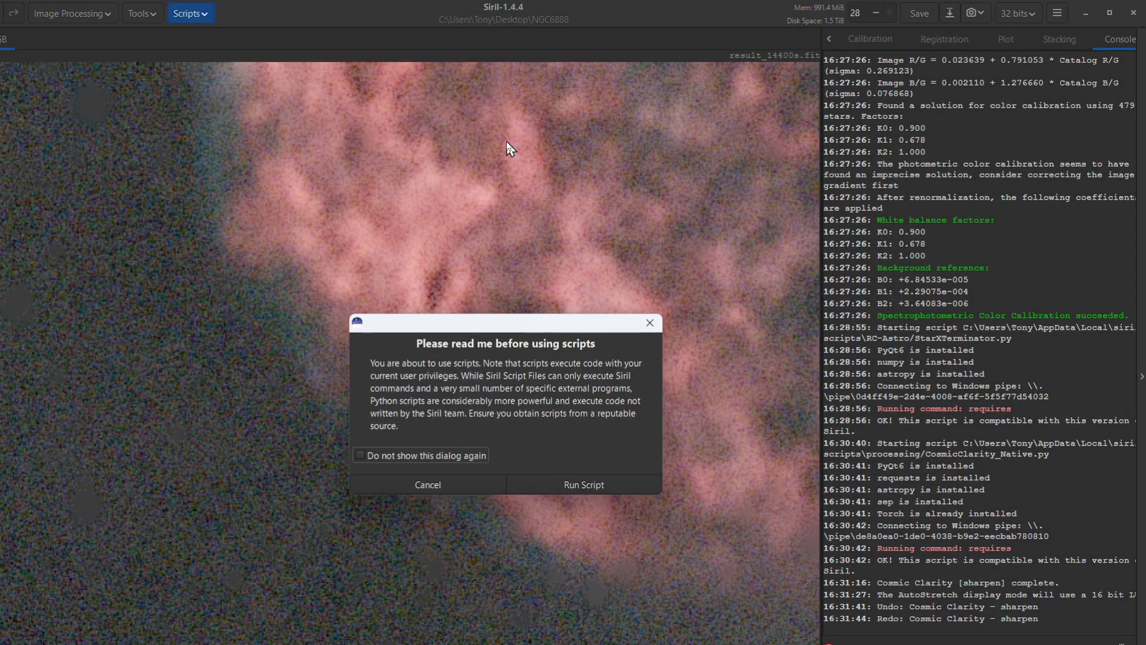
pyautogui.click(583, 485)
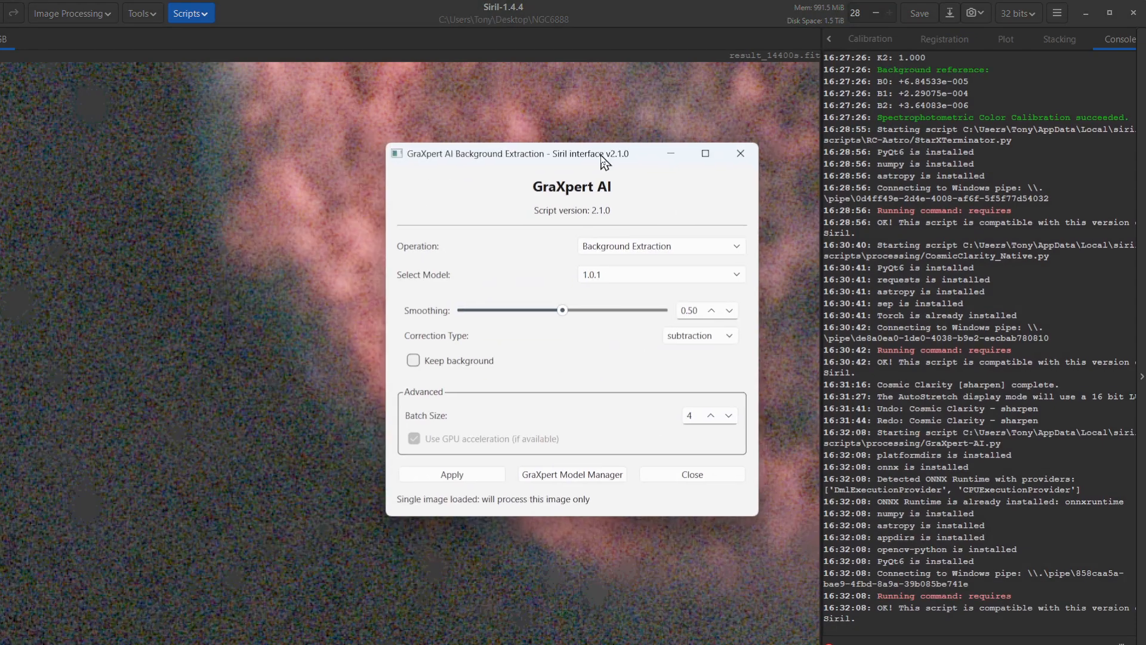
pyautogui.click(621, 248)
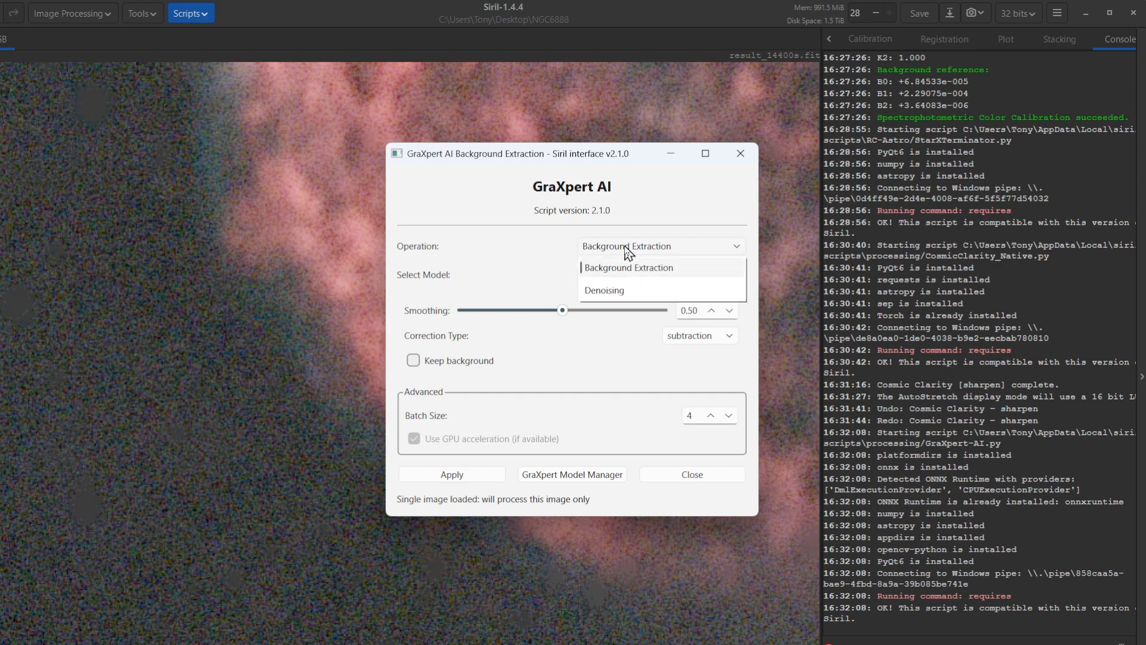
pyautogui.click(595, 291)
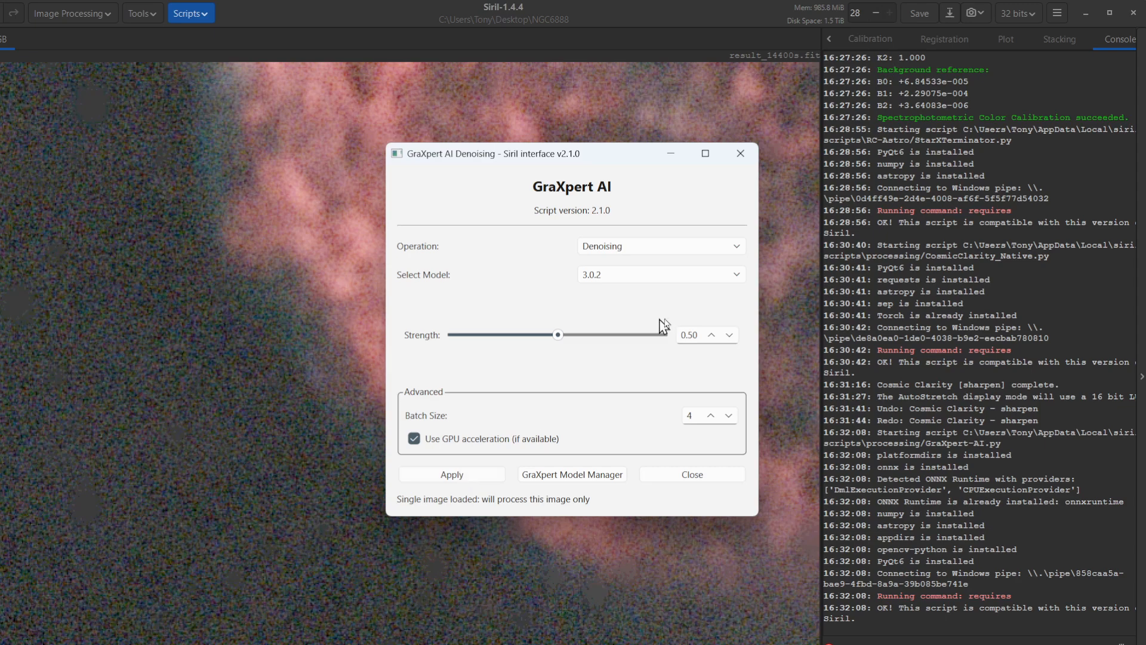
pyautogui.click(452, 474)
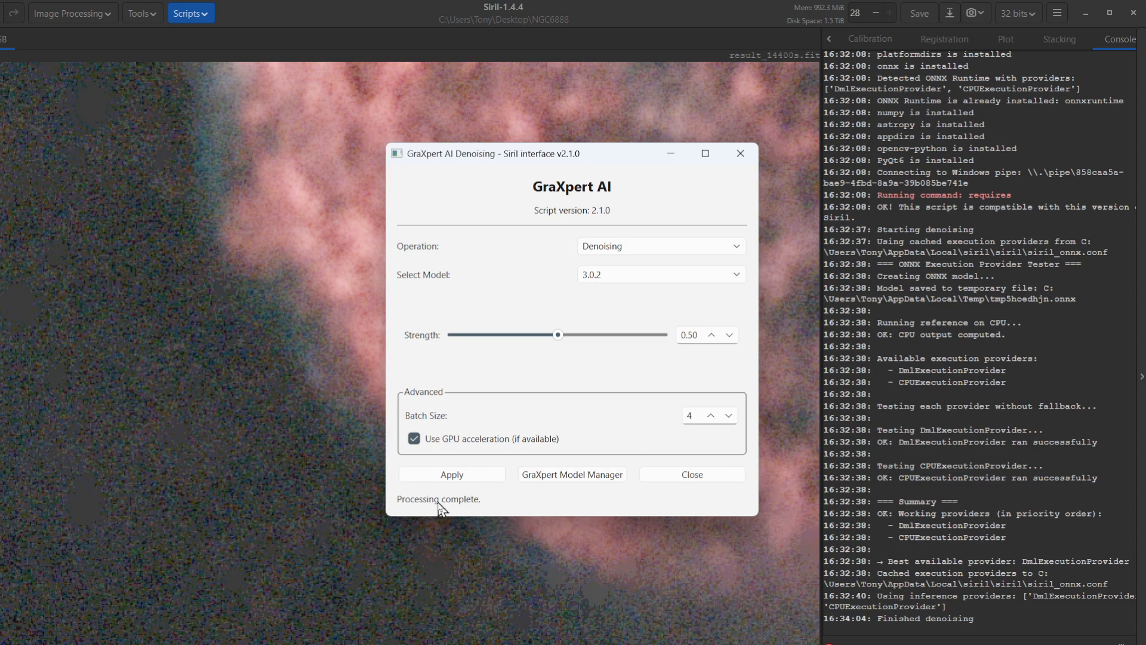
pyautogui.click(671, 155)
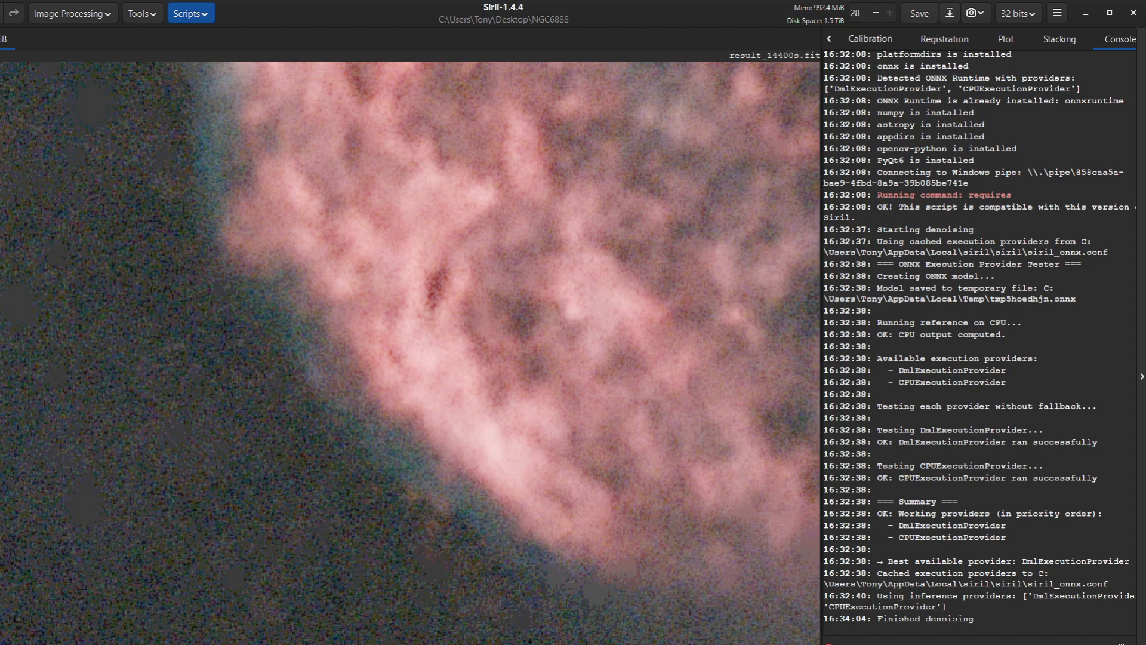
# Step: Turn off the AutoStretch display, then preview and apply VeraLux HyperMetric Stretch in Ready-to-Use mode with Sony IMX571, target background 0.20 and Log D 2.00
pyautogui.click(571, 643)
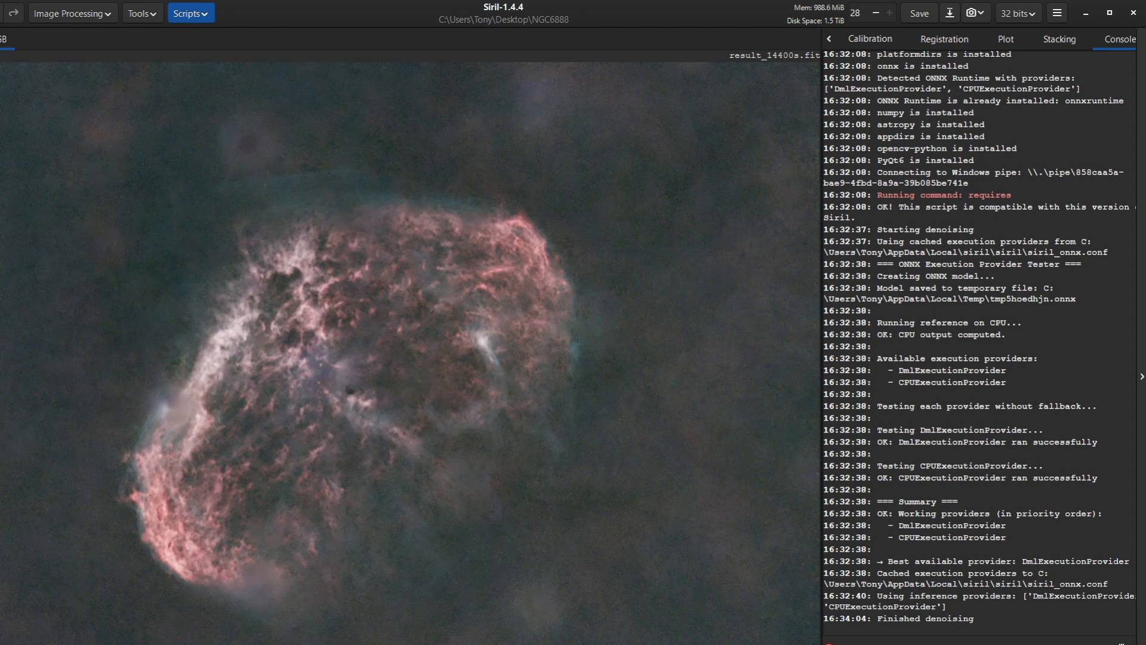
pyautogui.click(454, 639)
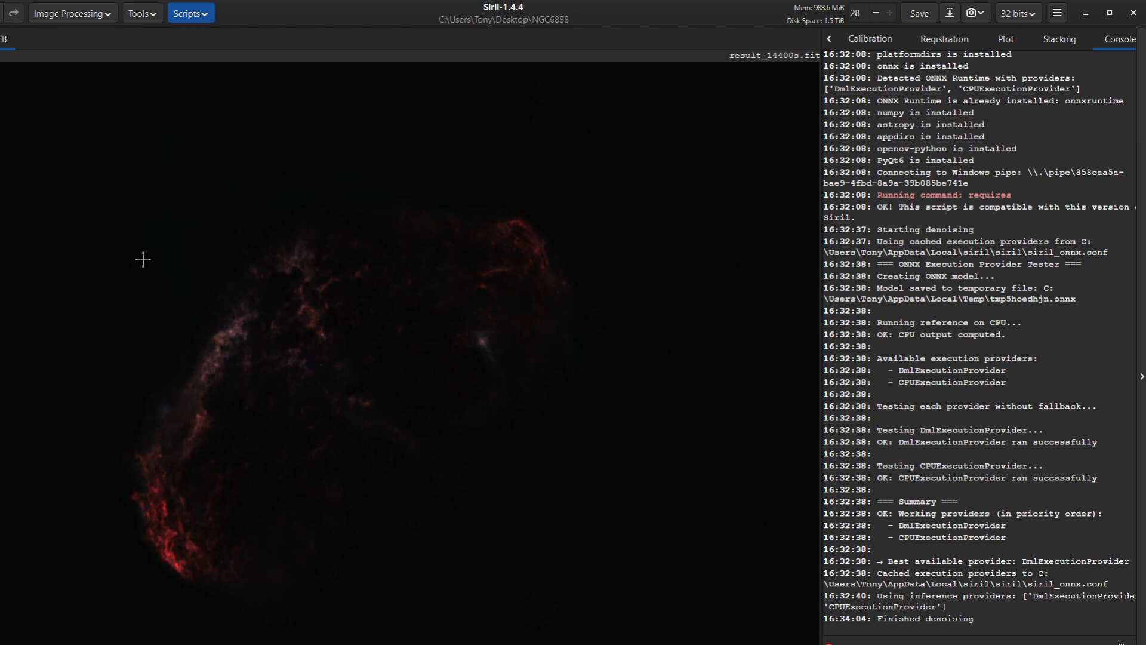
pyautogui.click(204, 13)
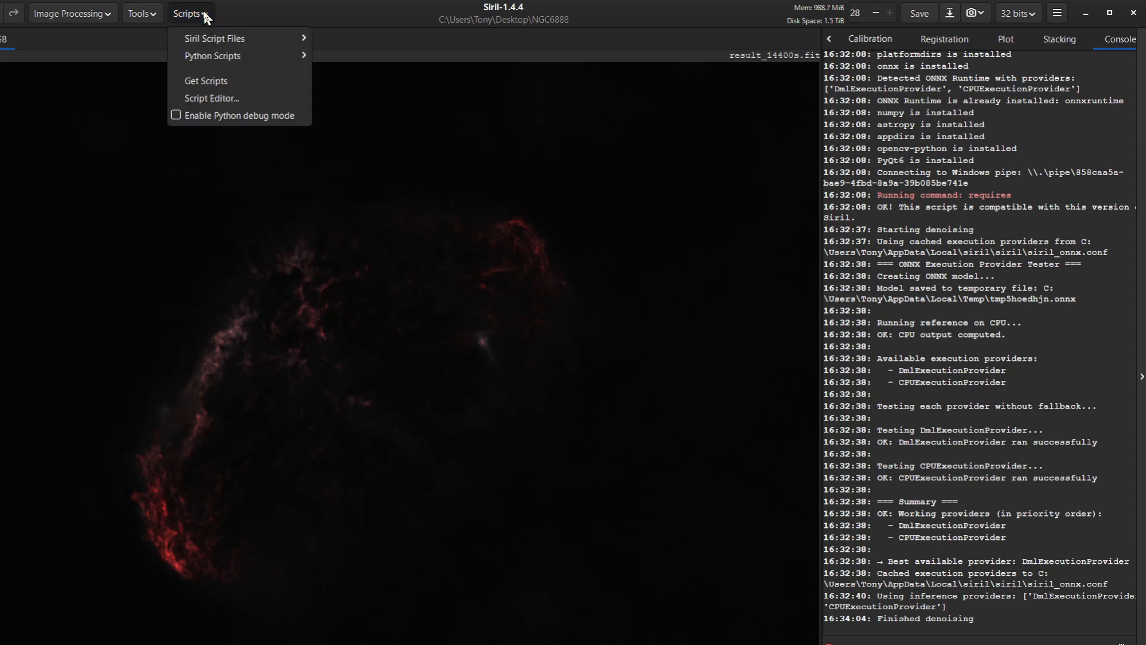
pyautogui.moveTo(203, 56)
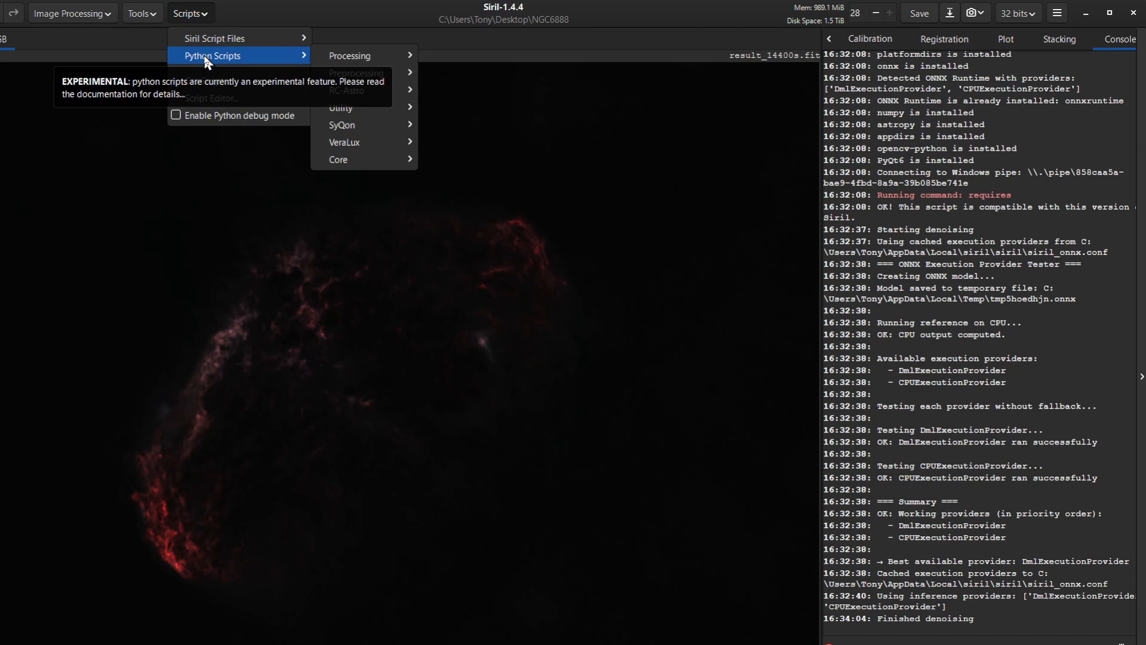
pyautogui.moveTo(352, 148)
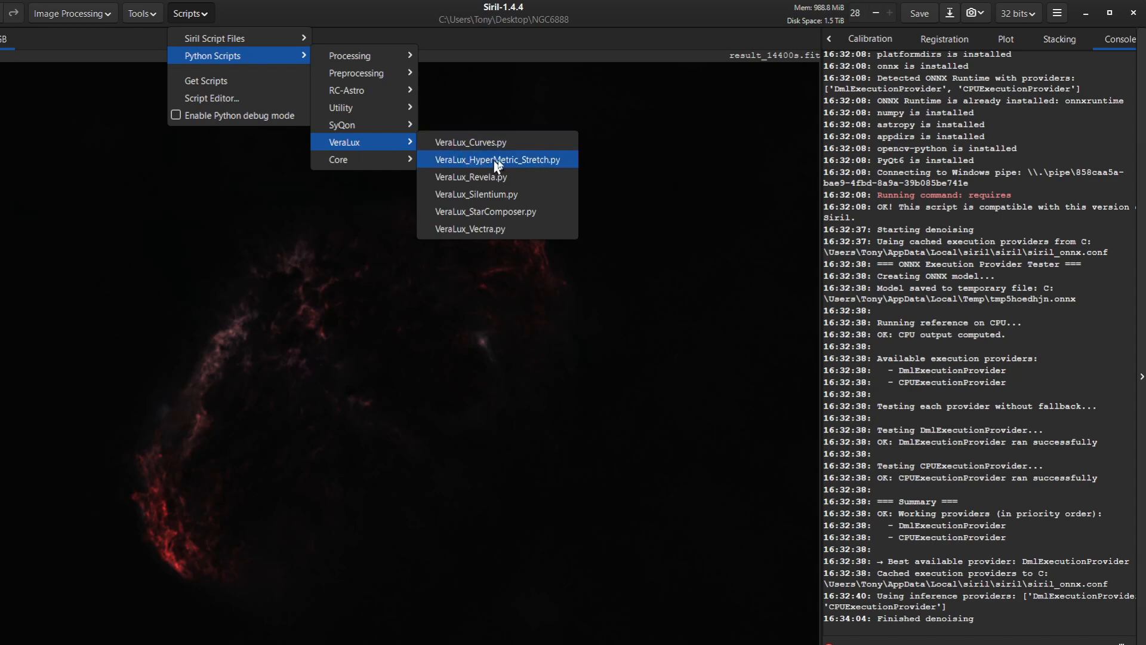
pyautogui.click(495, 162)
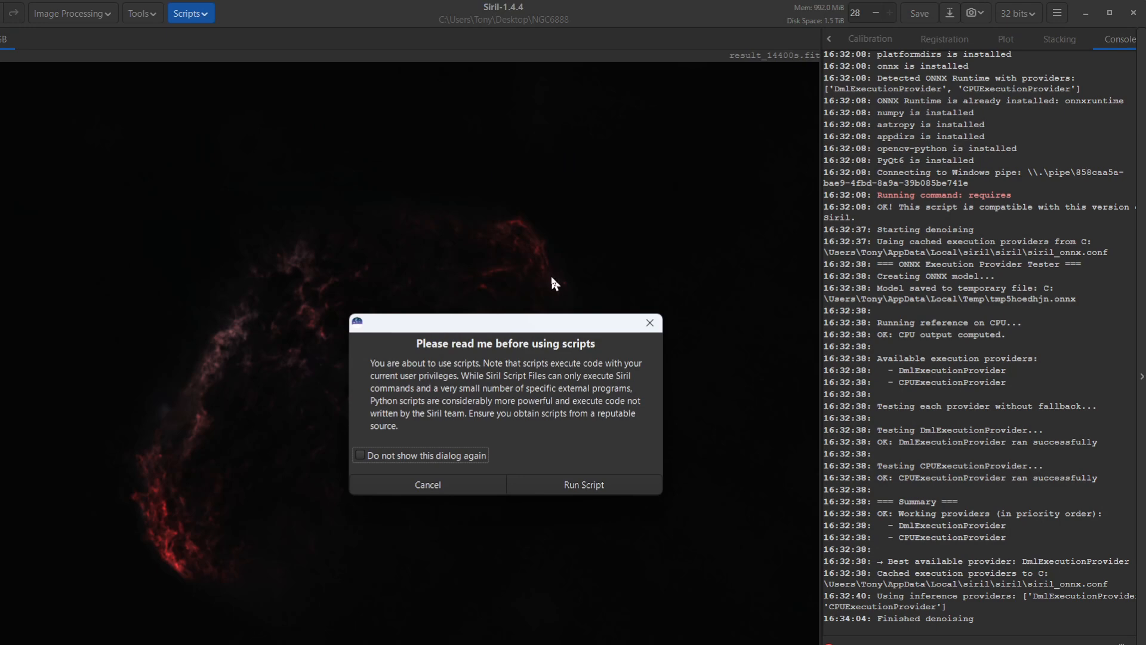
pyautogui.click(588, 483)
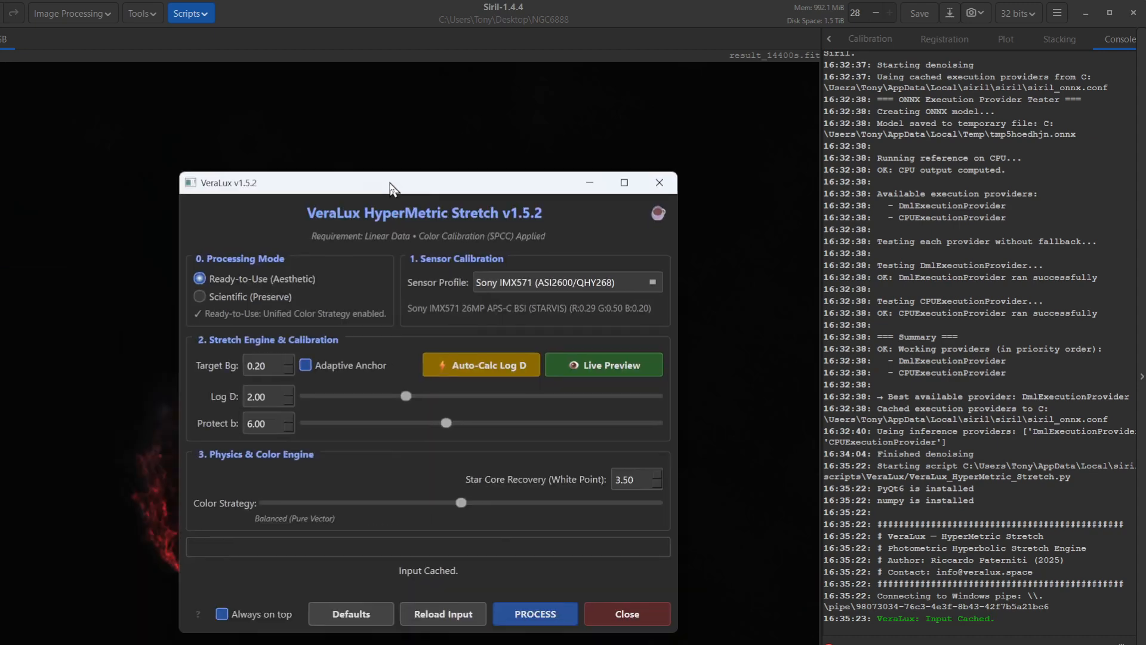
pyautogui.moveTo(389, 185); pyautogui.dragTo(813, 87)
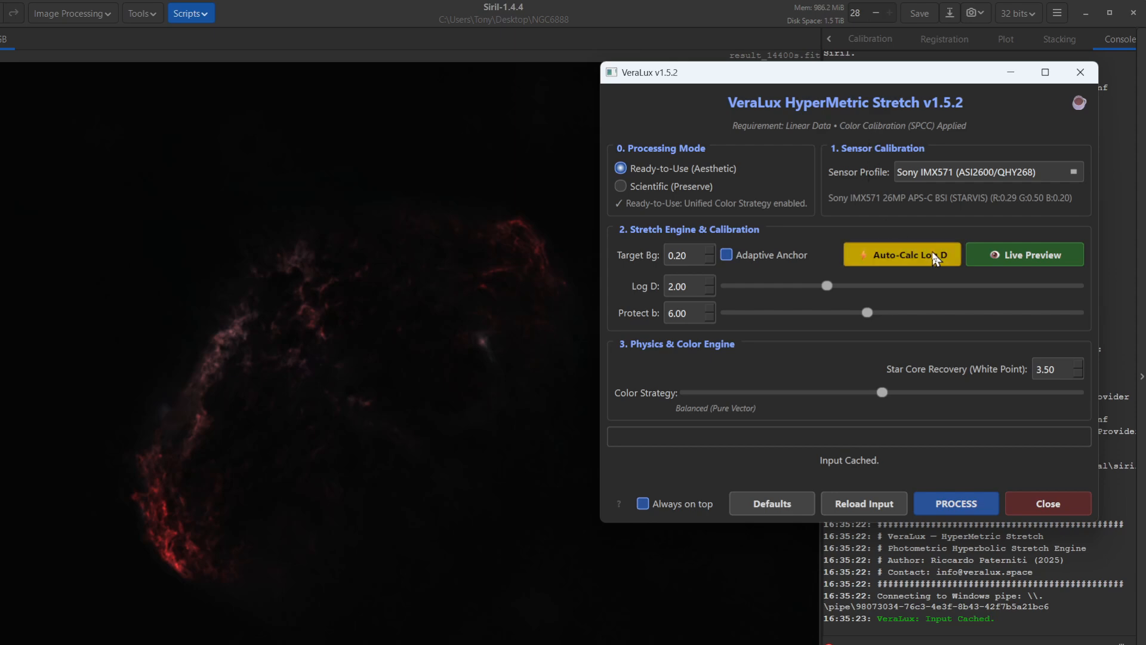
pyautogui.click(1002, 259)
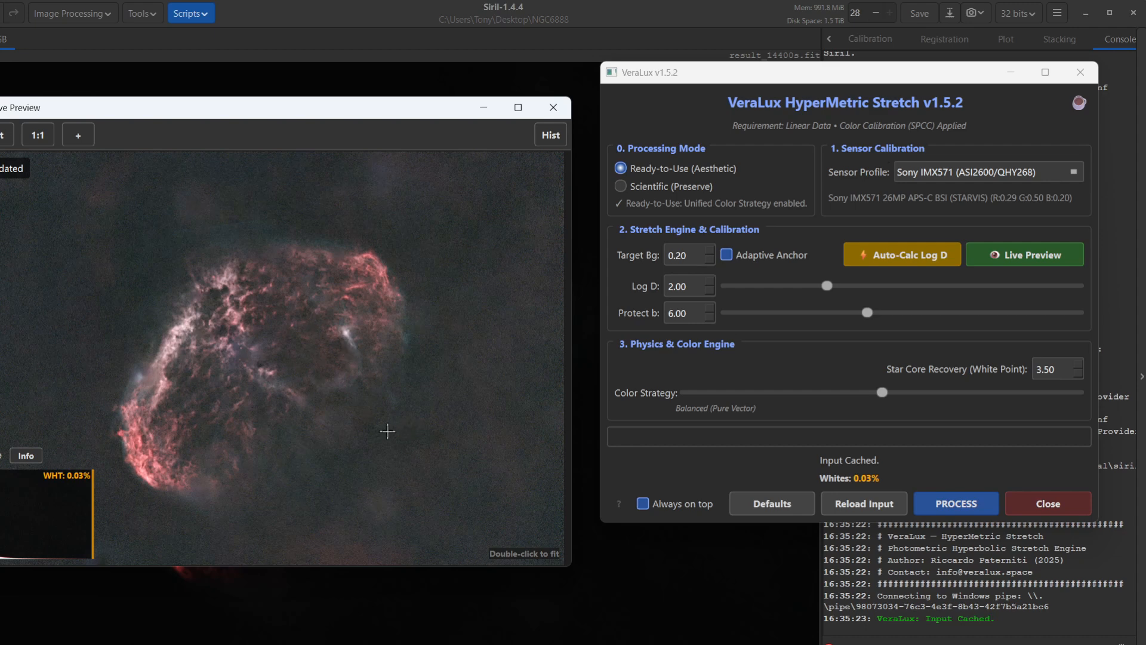
pyautogui.click(953, 506)
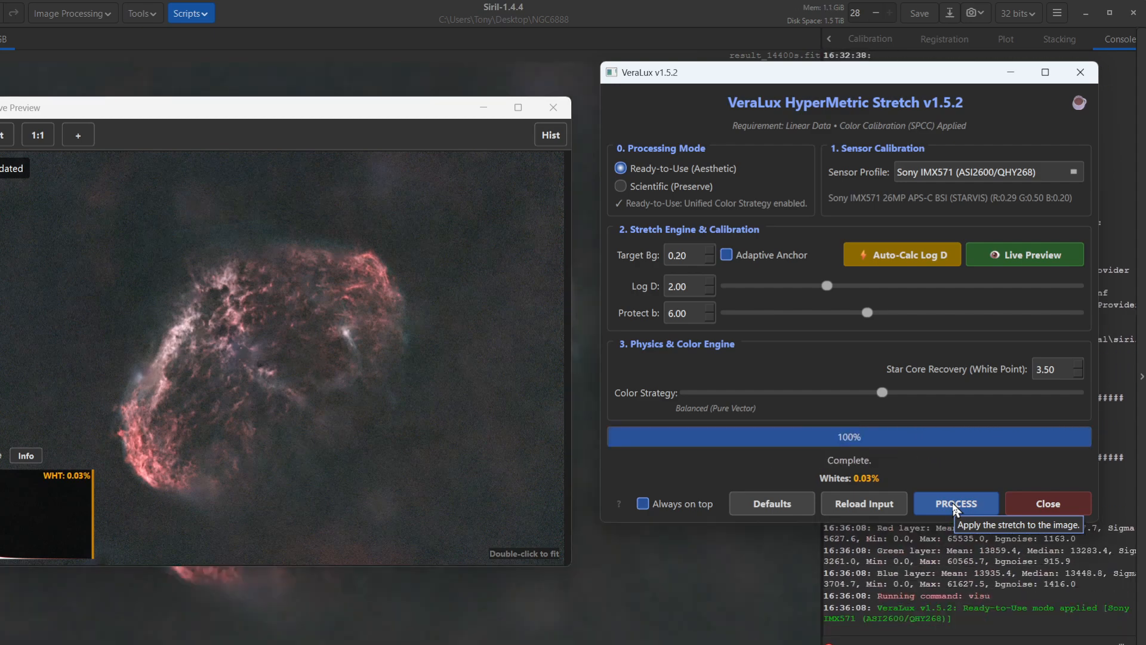
pyautogui.click(1046, 504)
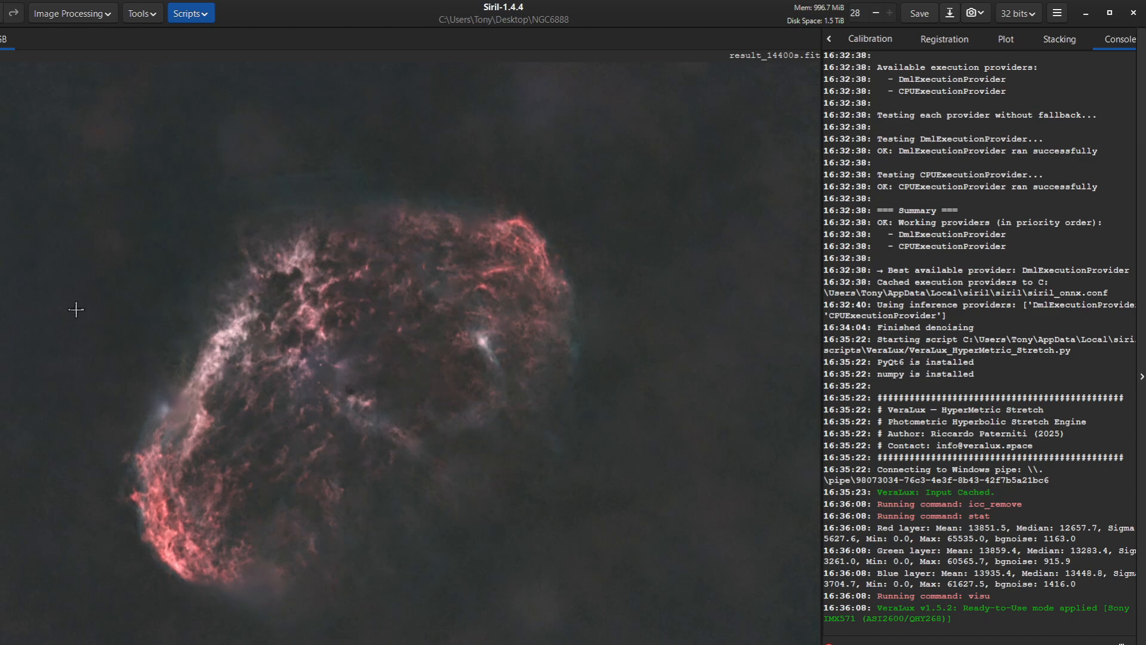
# Step: Apply a Curves Transformation to the starless nebula image with the black end point moved to X 0.0588235, Y 0
pyautogui.click(55, 13)
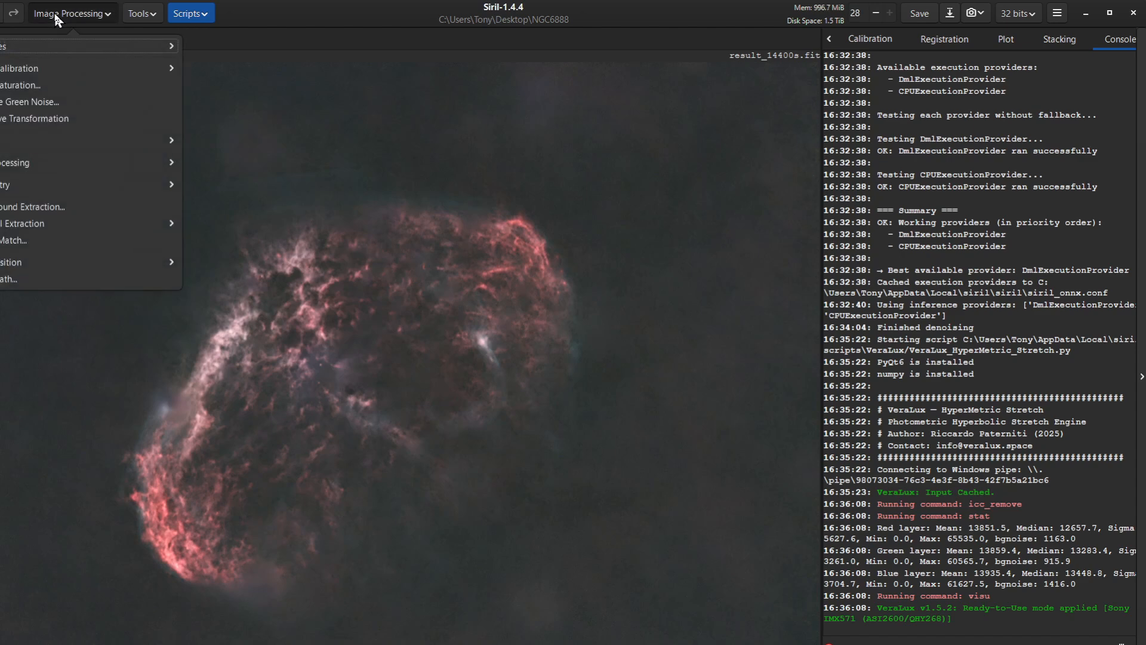
pyautogui.click(3, 47)
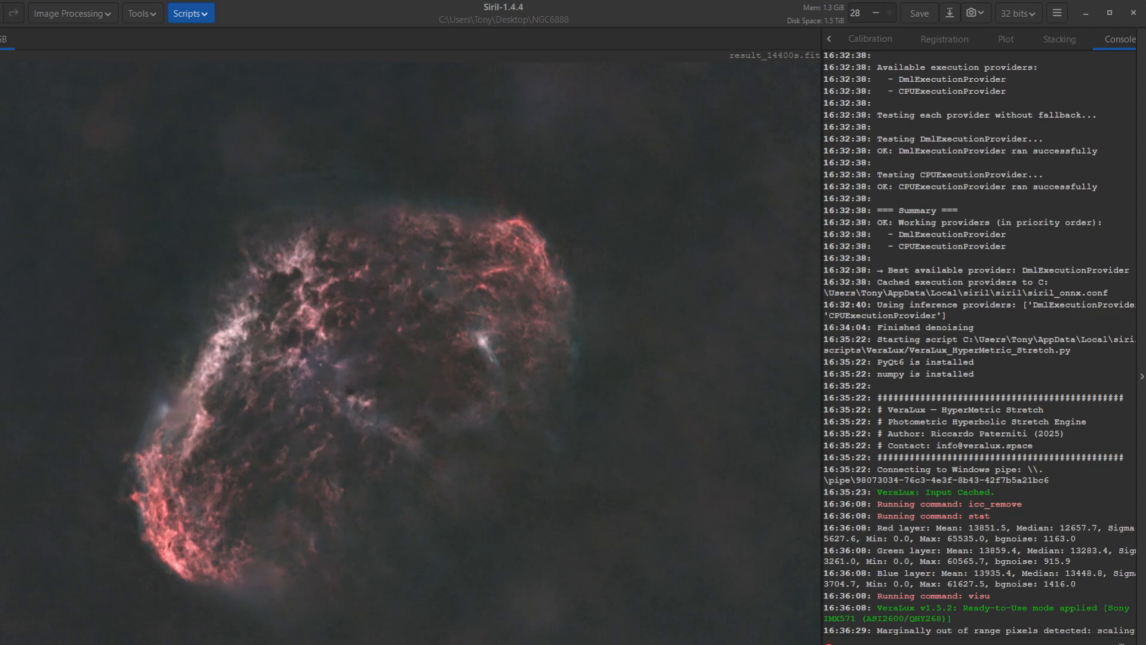
pyautogui.moveTo(711, 179); pyautogui.dragTo(768, 113)
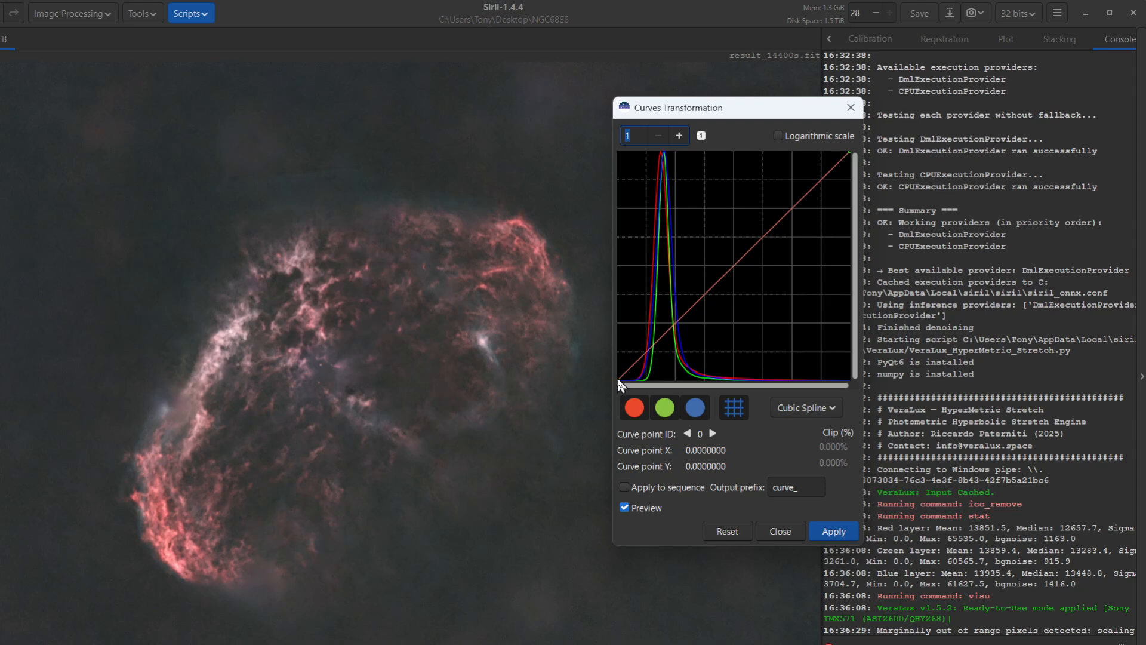
pyautogui.moveTo(617, 378); pyautogui.dragTo(636, 394)
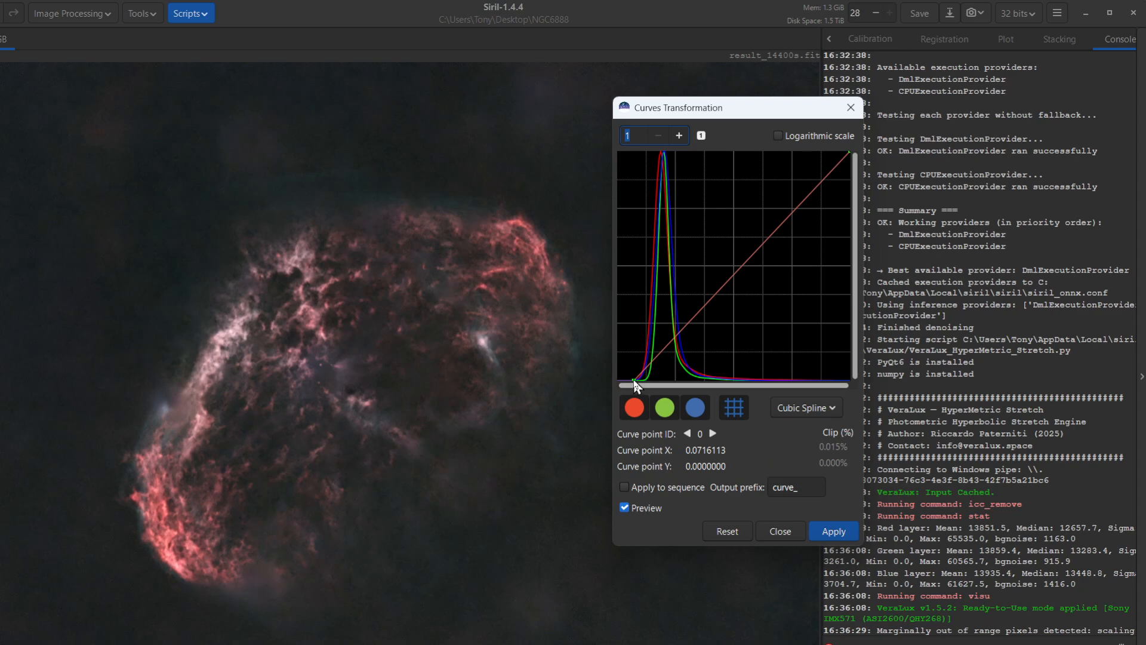
pyautogui.moveTo(634, 383); pyautogui.dragTo(632, 384)
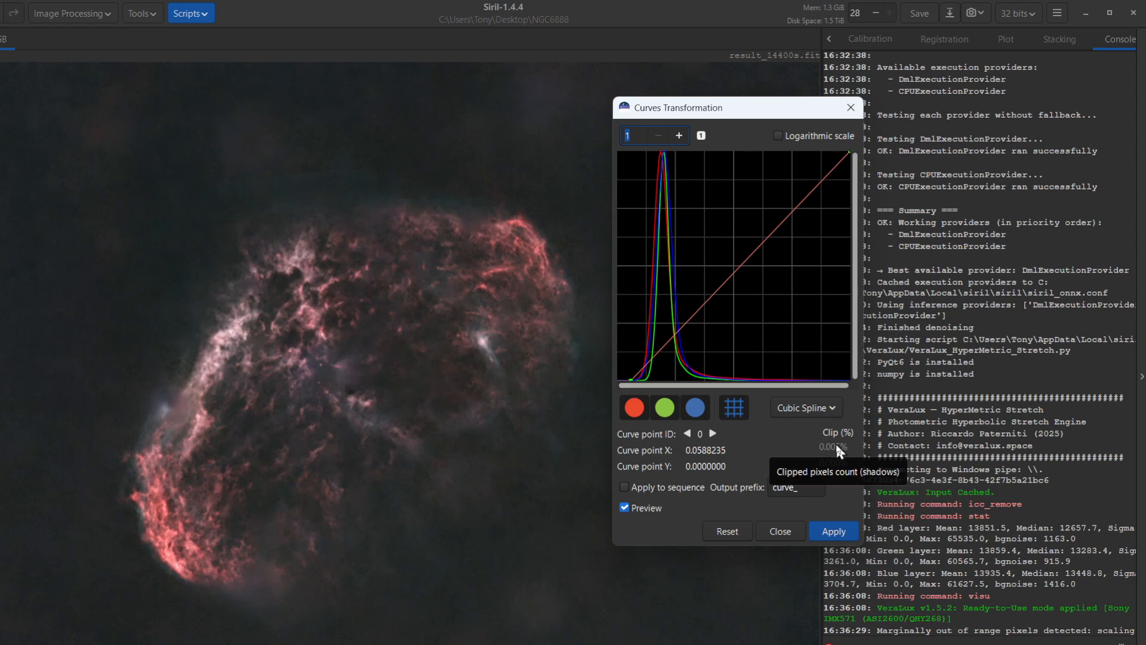
pyautogui.click(830, 533)
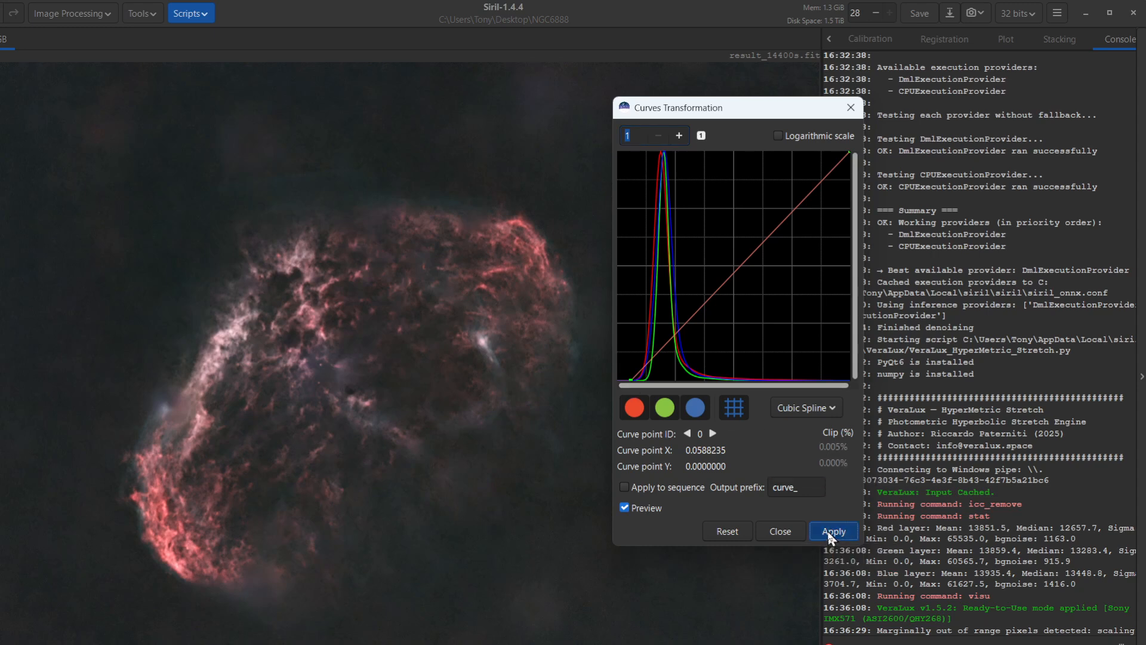
pyautogui.click(765, 536)
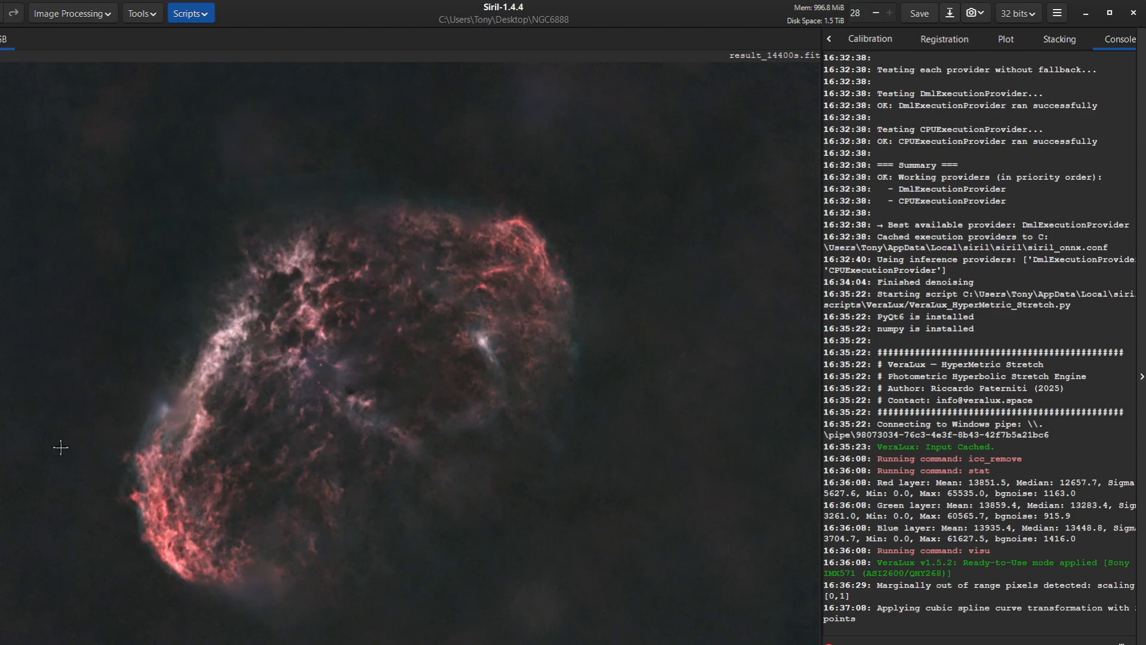
pyautogui.click(202, 16)
pyautogui.moveTo(202, 57)
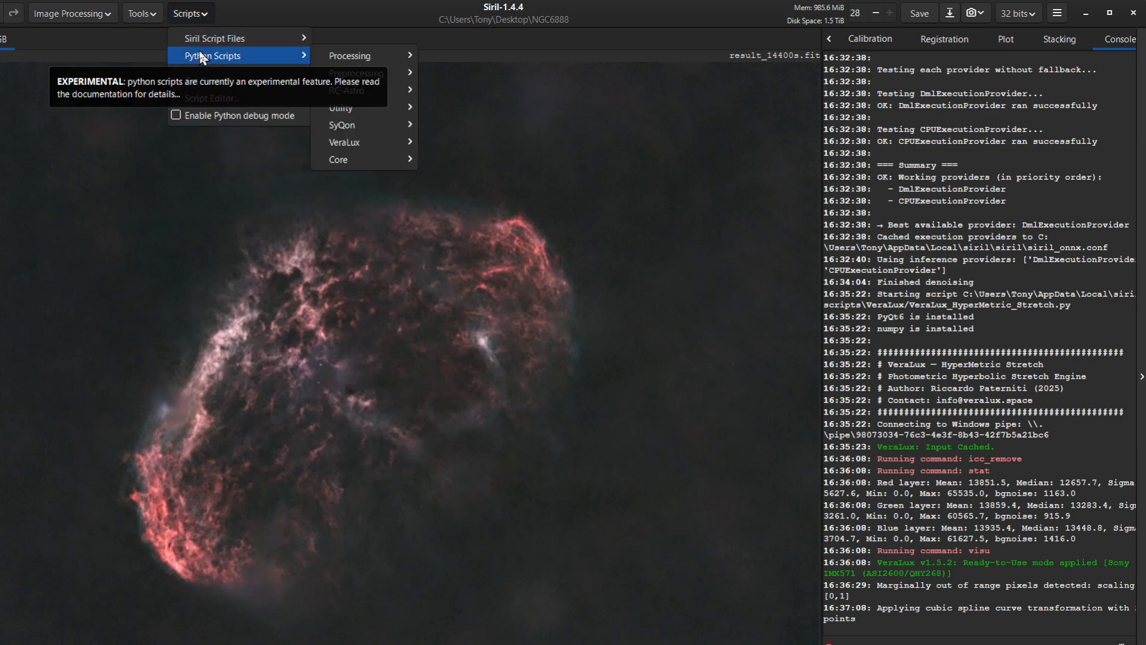
pyautogui.moveTo(332, 146)
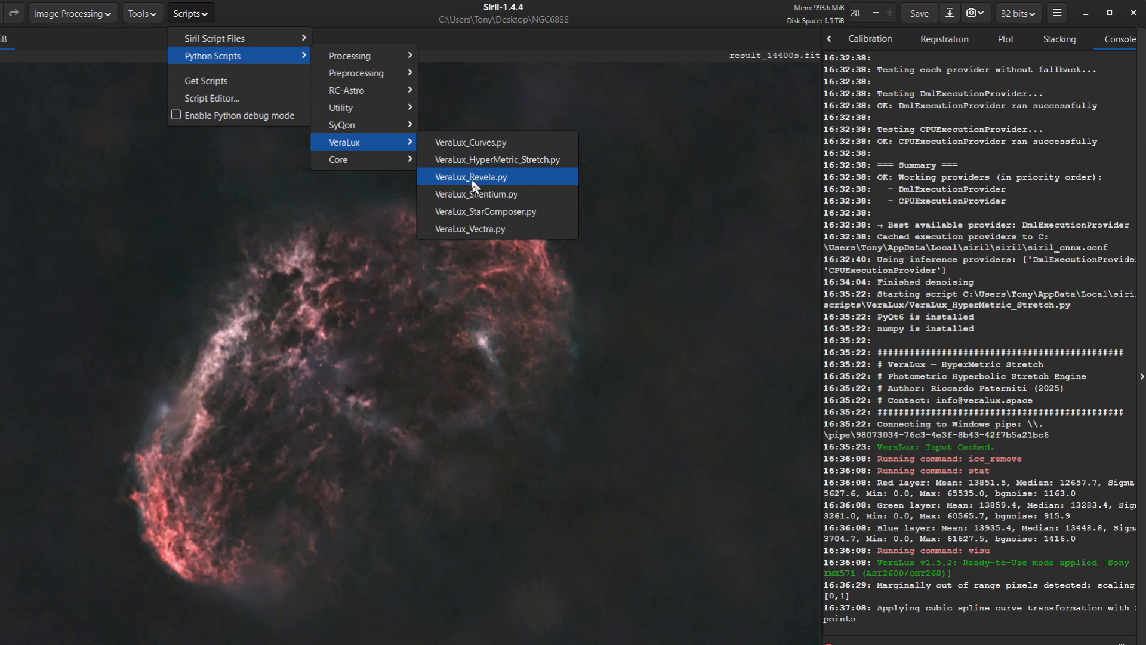
pyautogui.press('Escape')
pyautogui.press('Escape')
pyautogui.press('Escape')
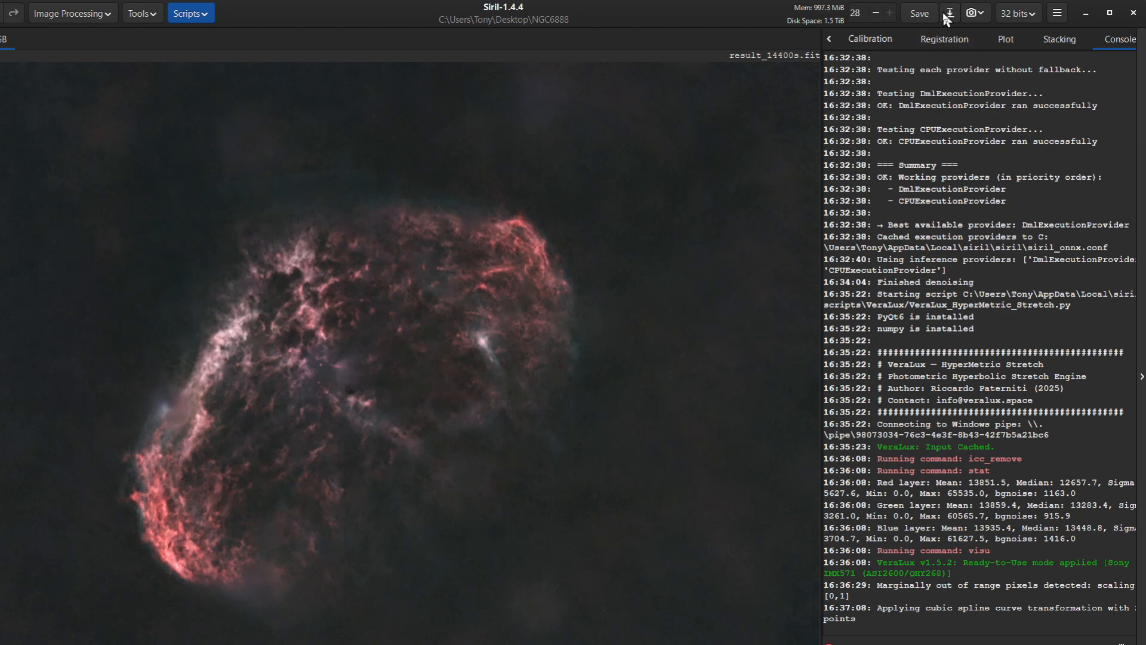
# Step: Save the starless image in the NGC6888 folder as a 16-bit unsigned integer TIFF named nebula-result_14400s.tif
pyautogui.click(950, 13)
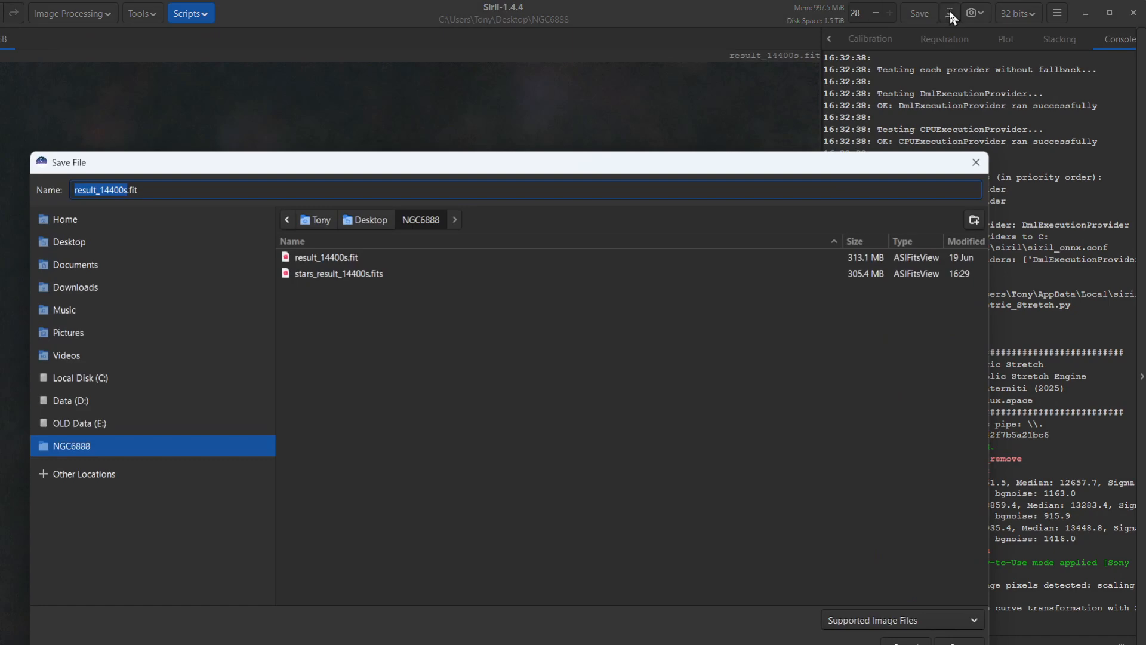
pyautogui.click(847, 621)
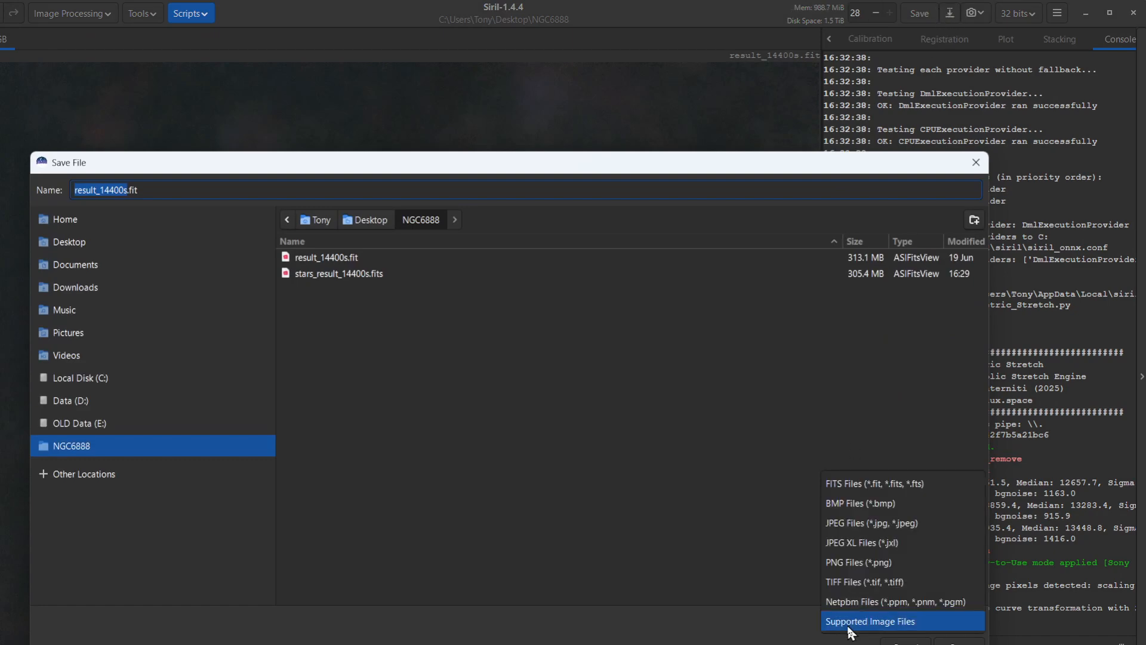
pyautogui.click(846, 586)
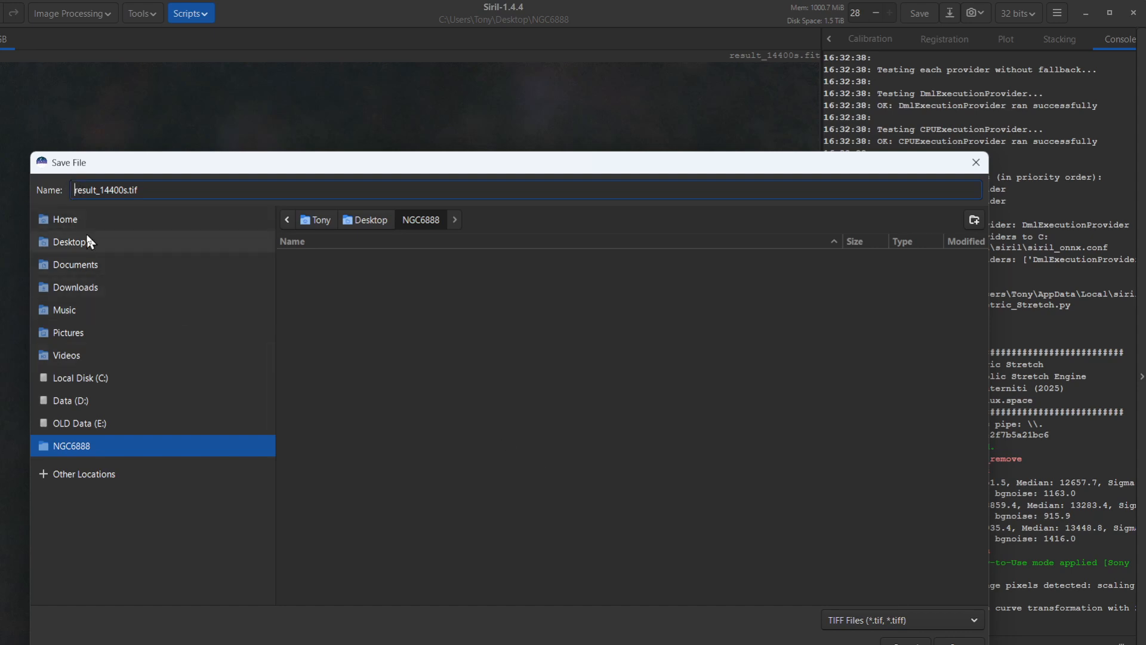
pyautogui.write('nebula-')
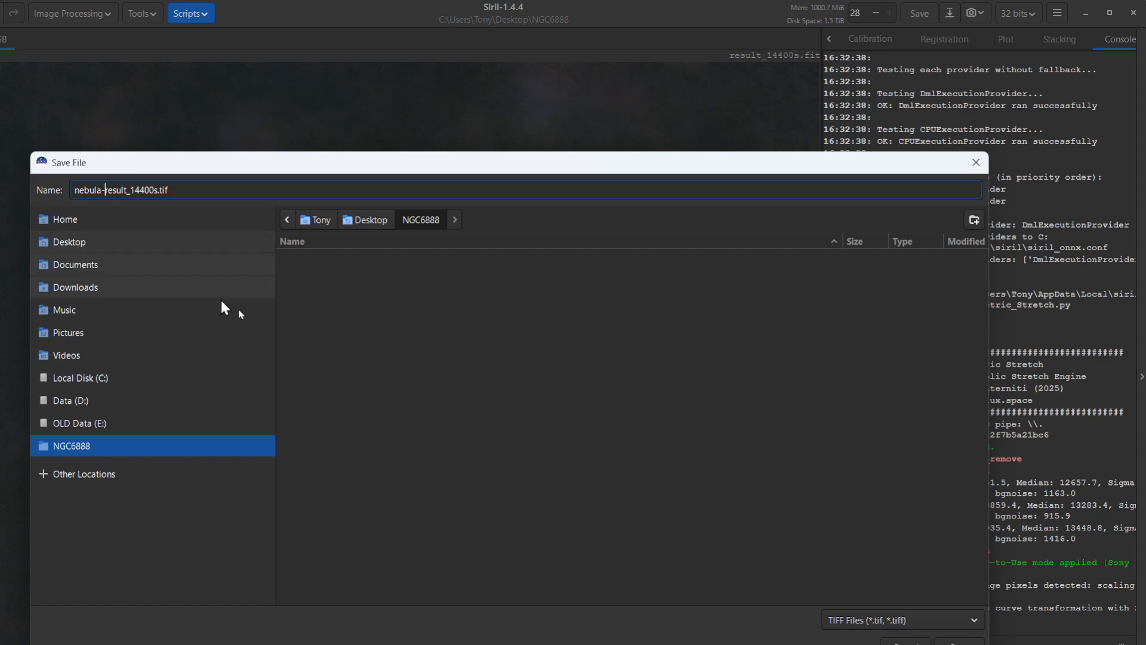
pyautogui.press('Return')
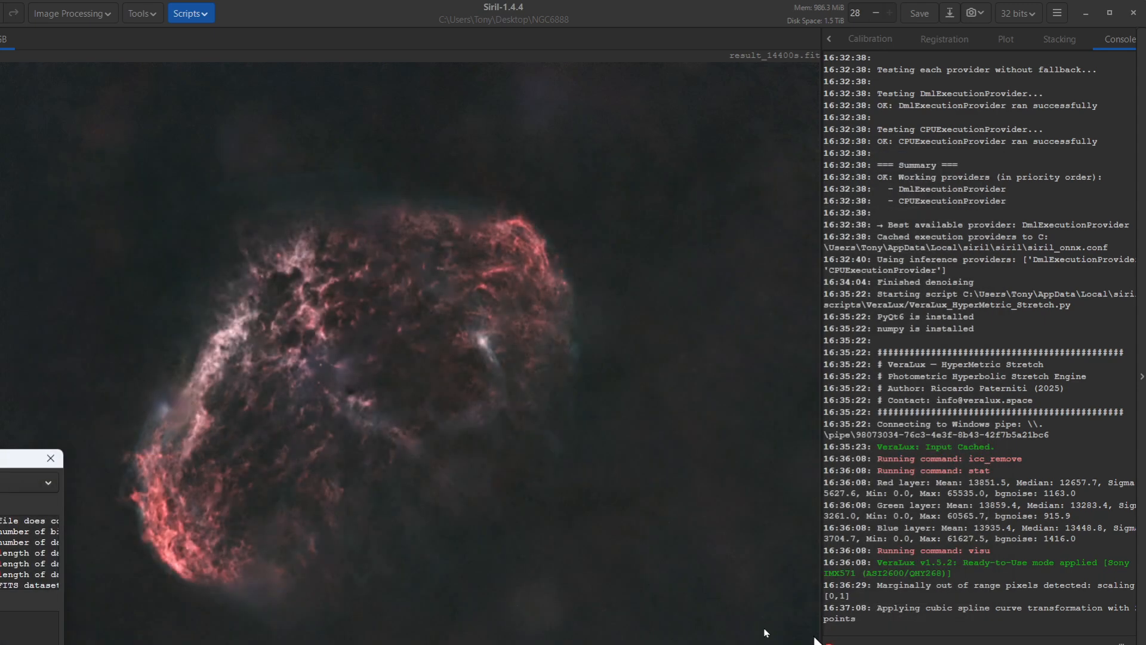
pyautogui.moveTo(0, 463); pyautogui.dragTo(572, 197)
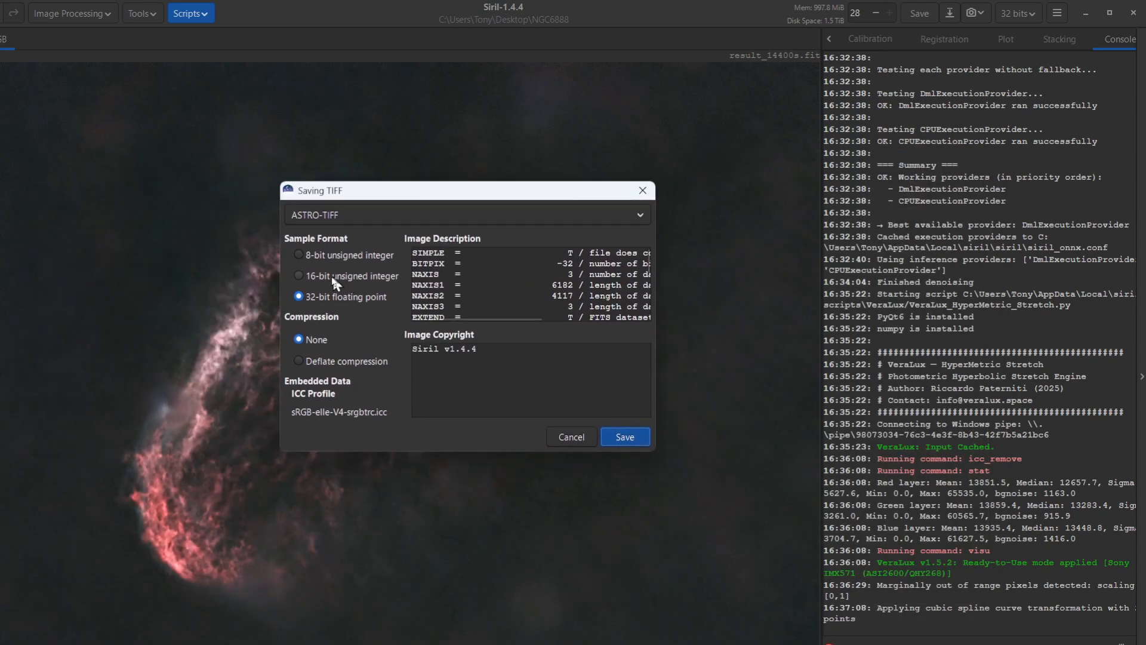
pyautogui.click(298, 276)
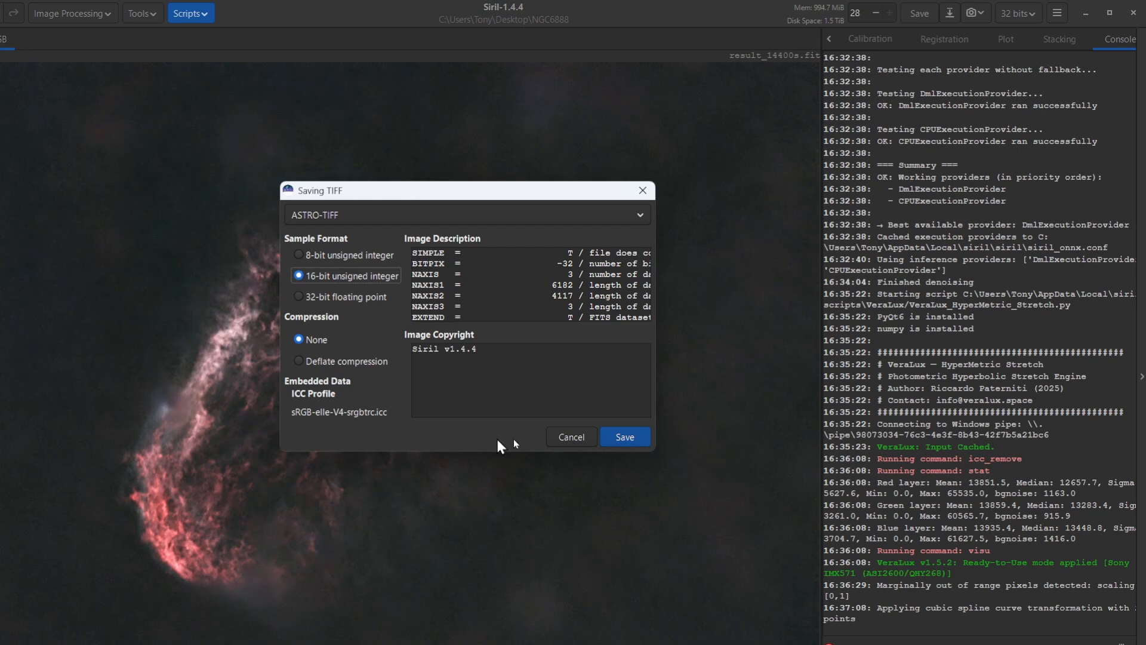
pyautogui.click(618, 439)
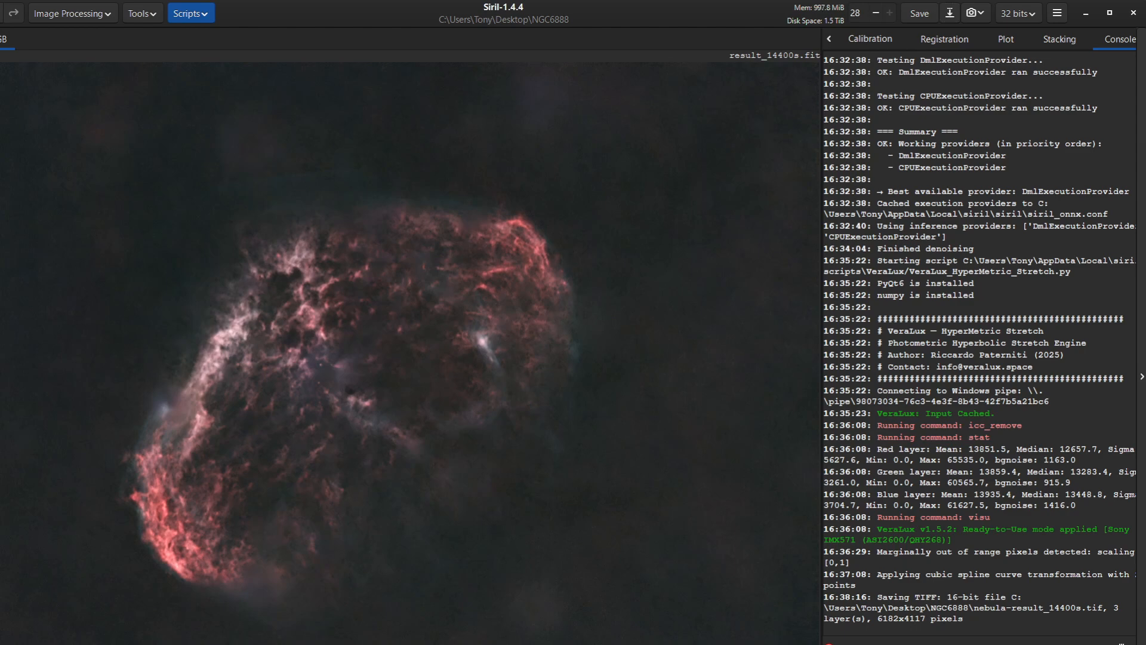
# Step: Open stars_result_14400s.fits and apply an Asinh Transformation with a stretch factor of 203.9
pyautogui.hotkey('ctrl', 'o')
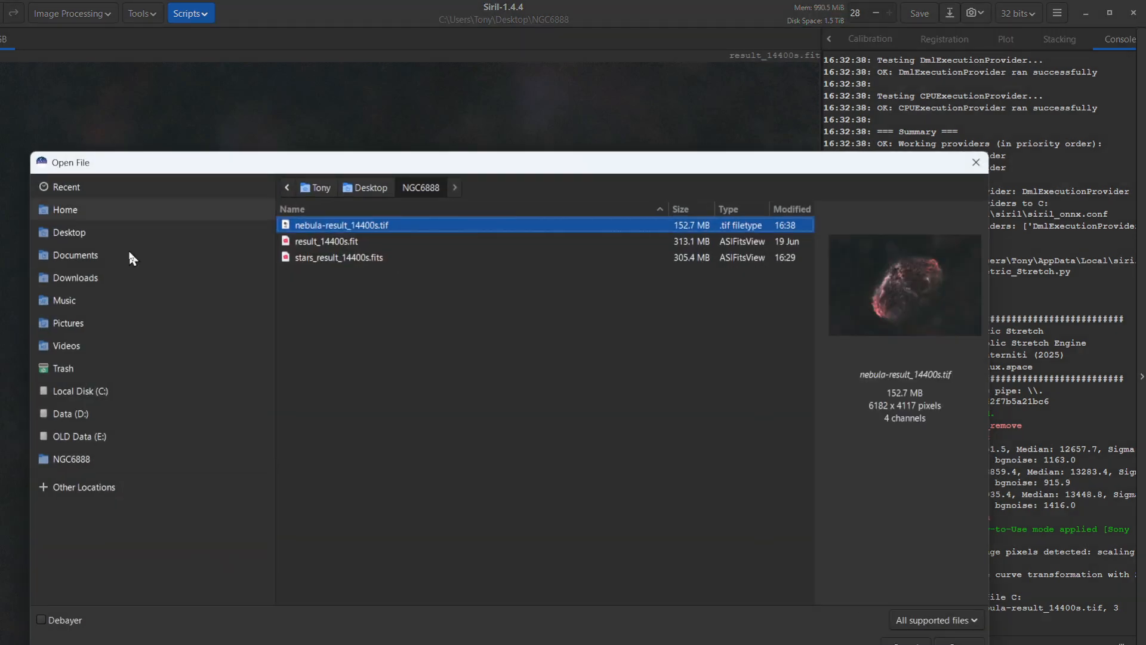
pyautogui.doubleClick(321, 258)
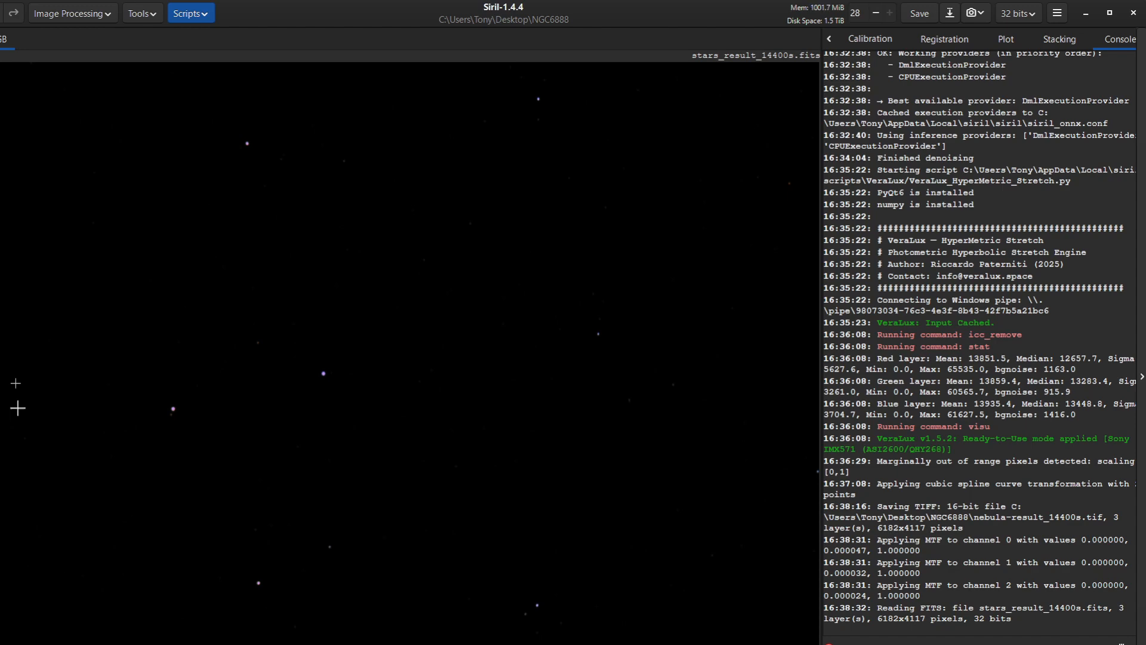
pyautogui.click(50, 17)
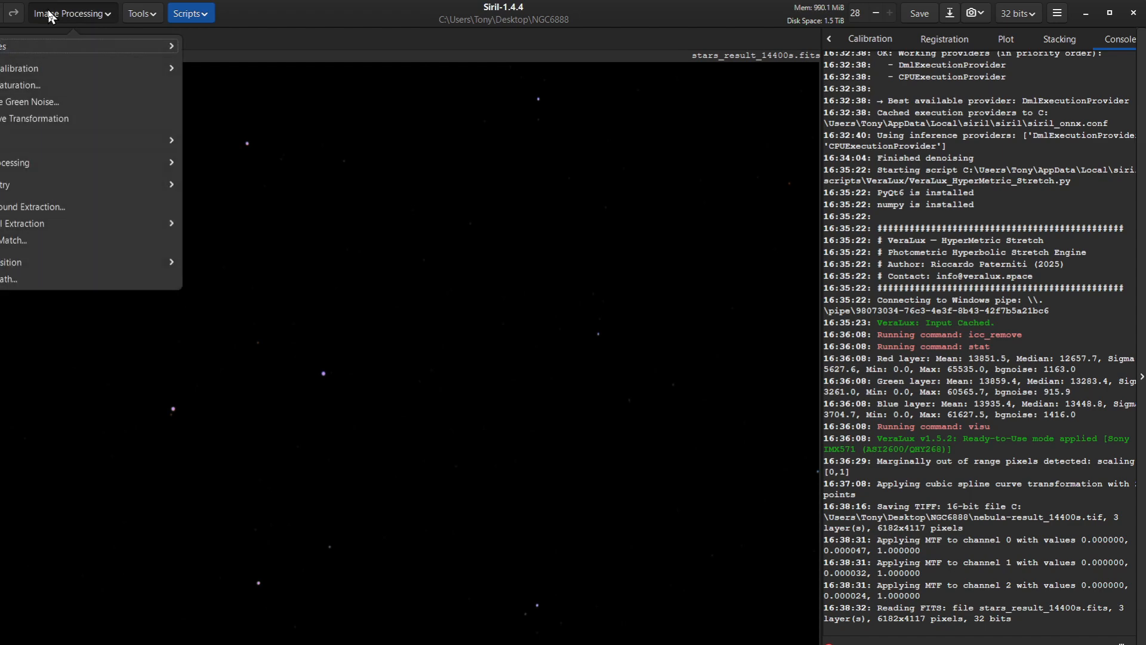
pyautogui.click(6, 47)
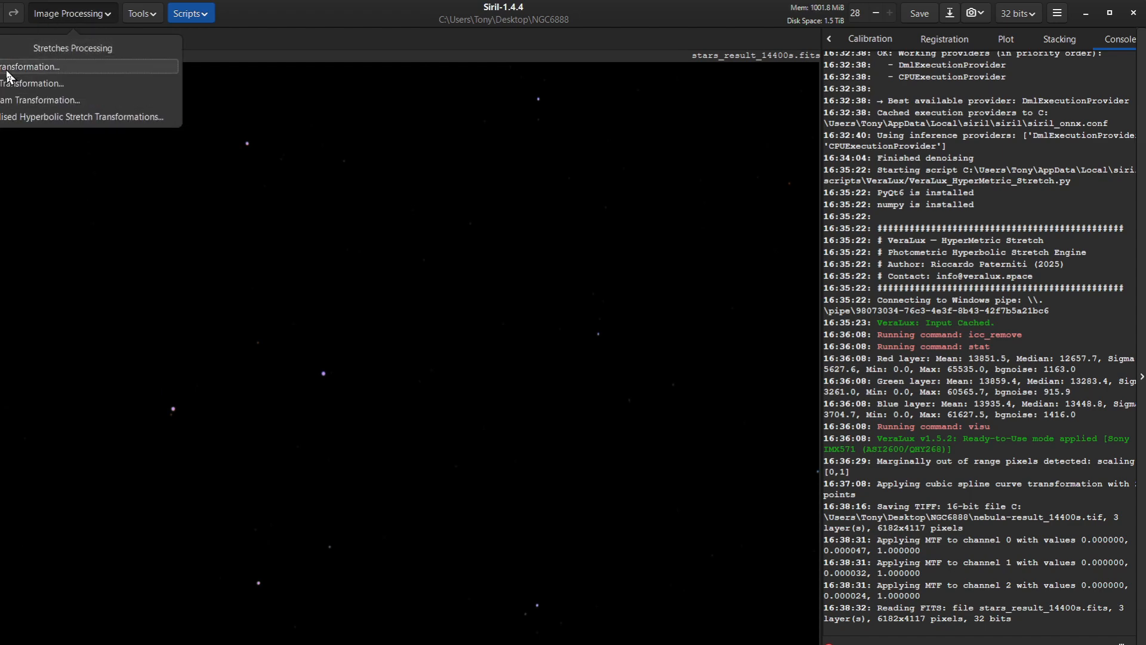
pyautogui.click(7, 70)
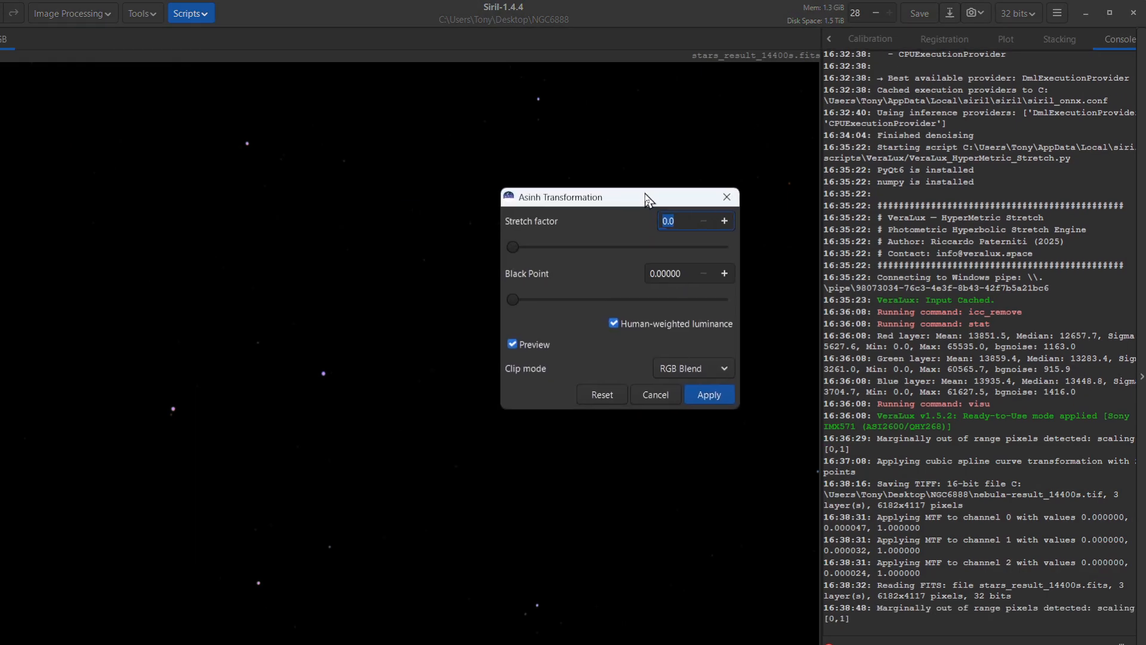
pyautogui.moveTo(515, 247); pyautogui.dragTo(557, 248)
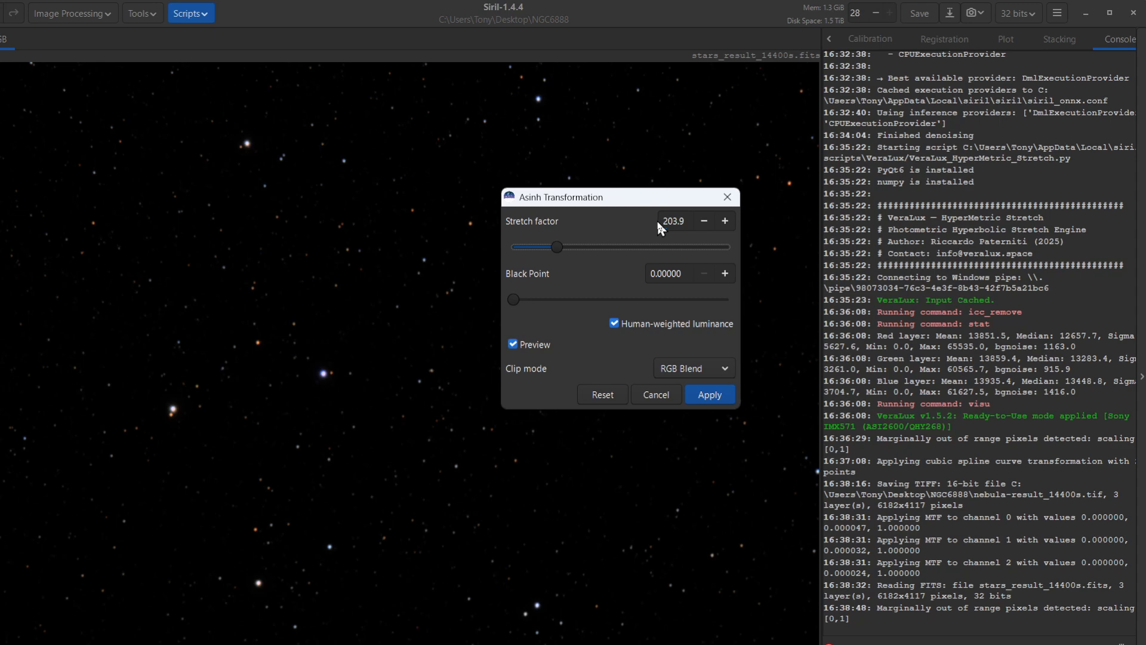
pyautogui.click(712, 393)
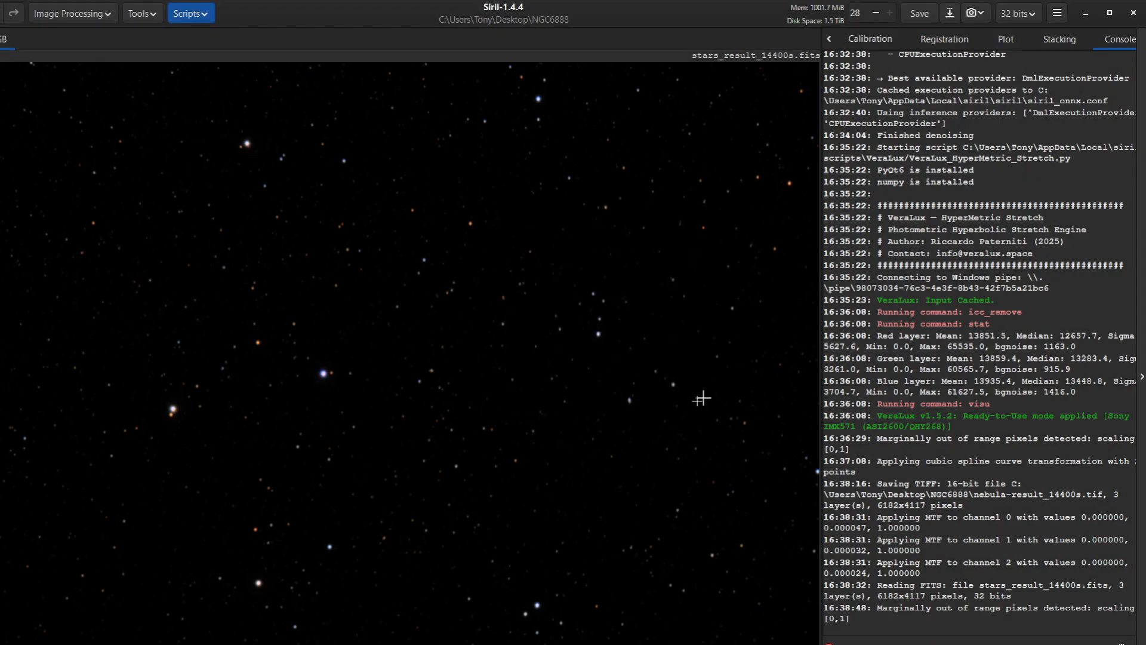
# Step: Brighten the stars image with a Histogram Transformation, setting midtones to 0.1709184, and close the dialog
pyautogui.click(84, 13)
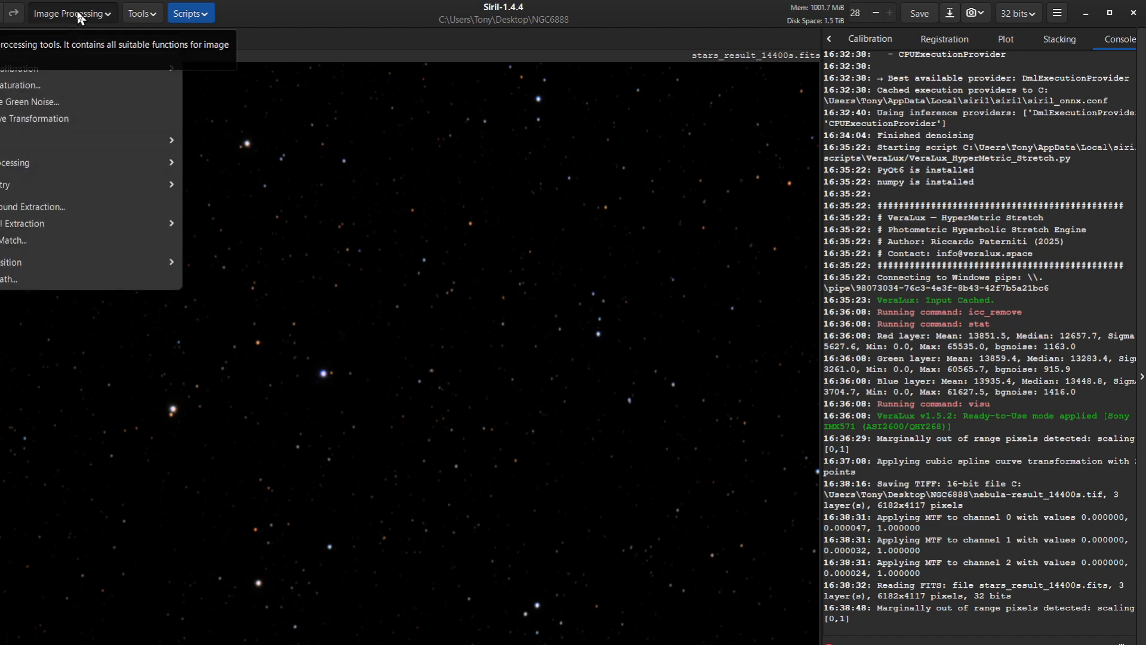
pyautogui.click(34, 45)
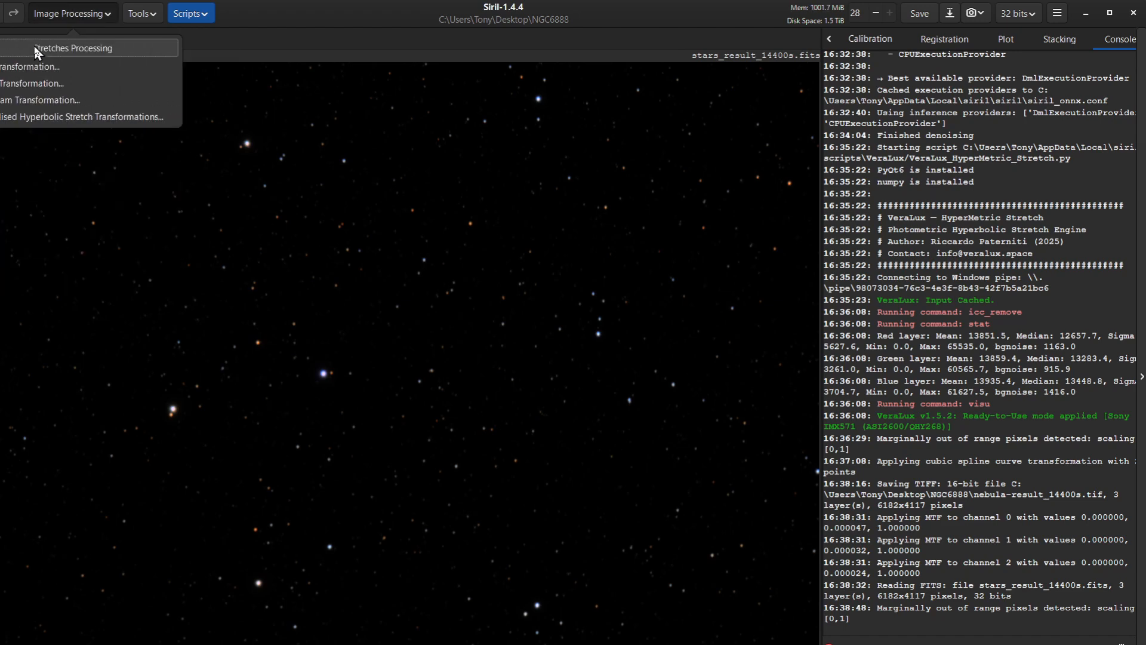
pyautogui.click(36, 101)
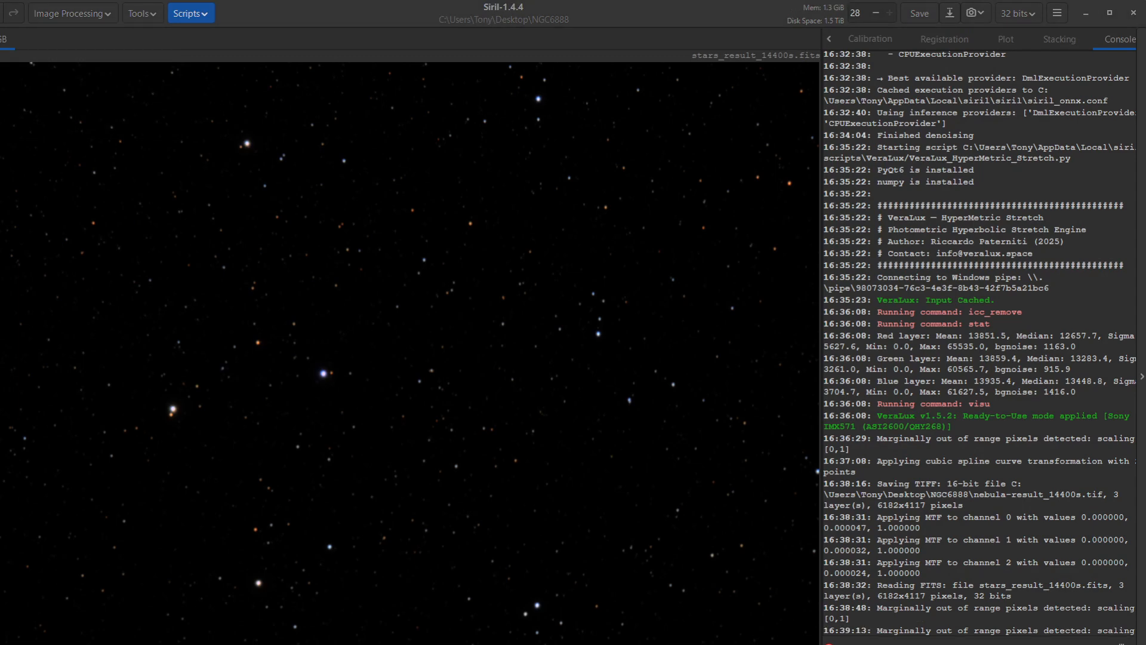
pyautogui.moveTo(621, 168); pyautogui.dragTo(679, 166)
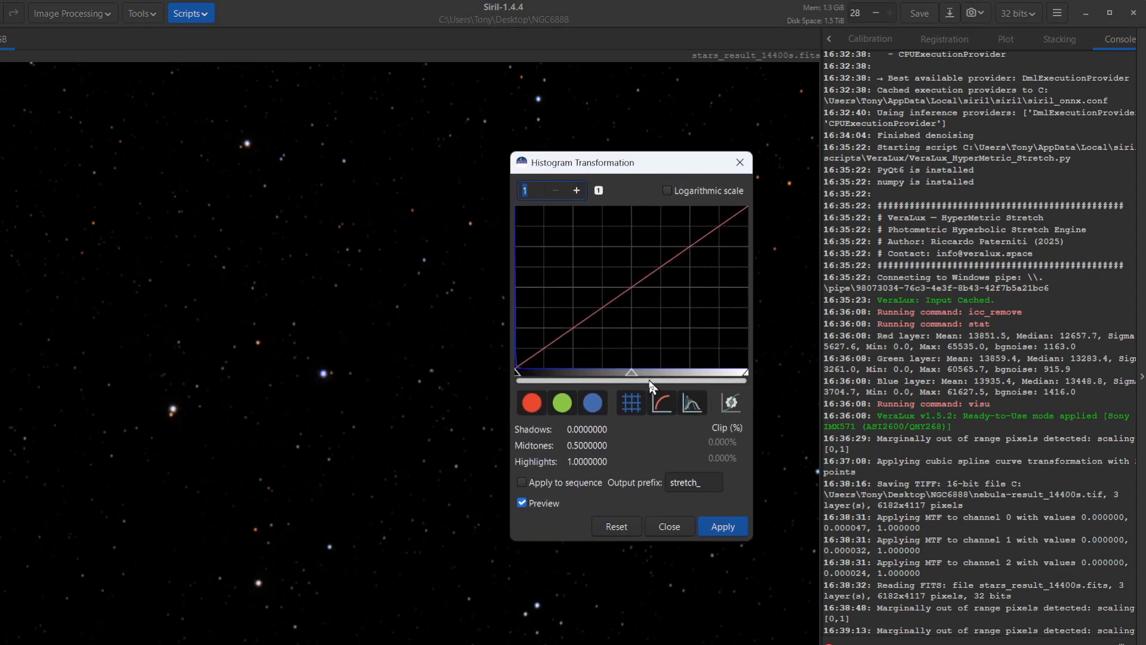
pyautogui.moveTo(635, 382); pyautogui.dragTo(554, 373)
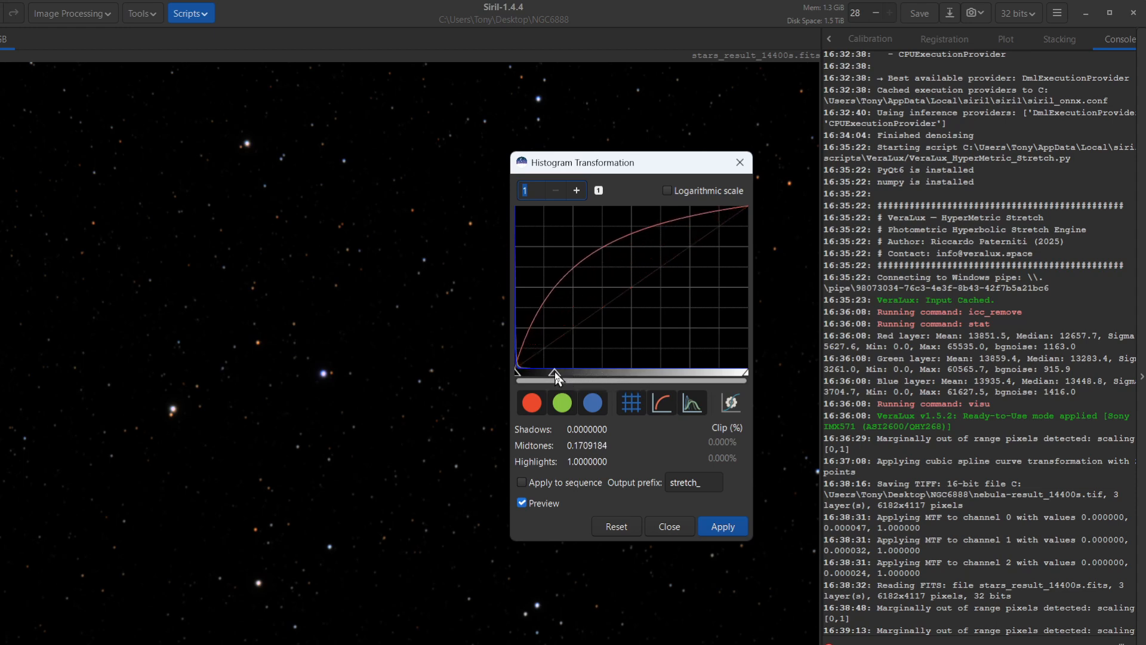
pyautogui.click(720, 537)
pyautogui.click(674, 530)
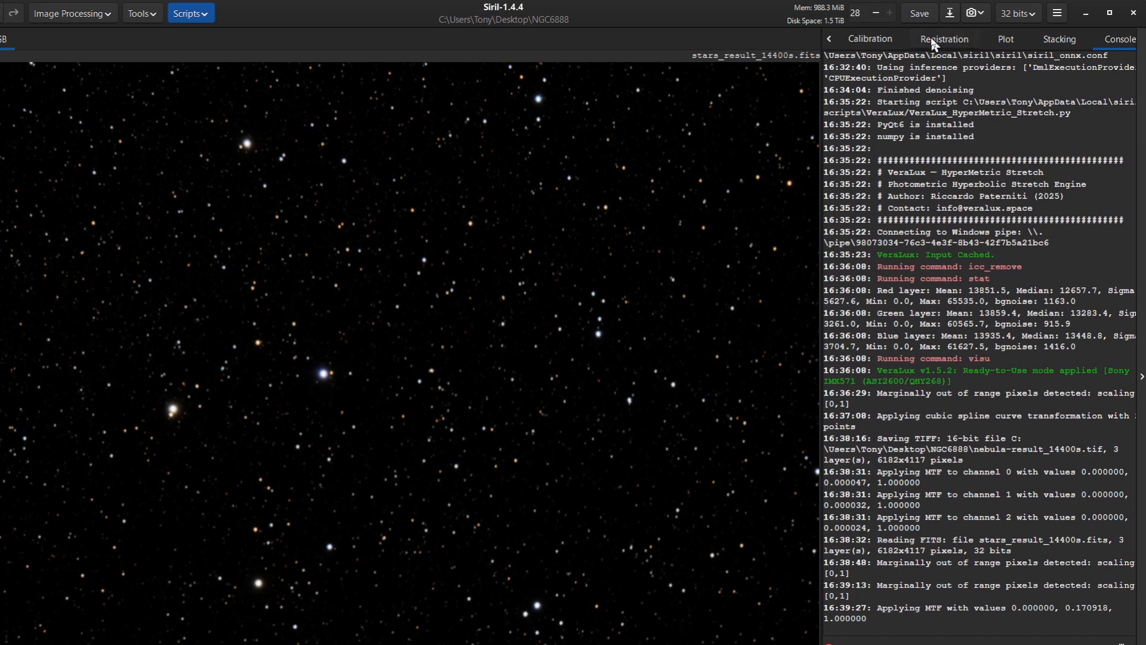
# Step: Save the stretched stars image in the NGC6888 folder as a 16-bit unsigned integer TIFF named stretched-stars_result_14400s.tif
pyautogui.click(950, 18)
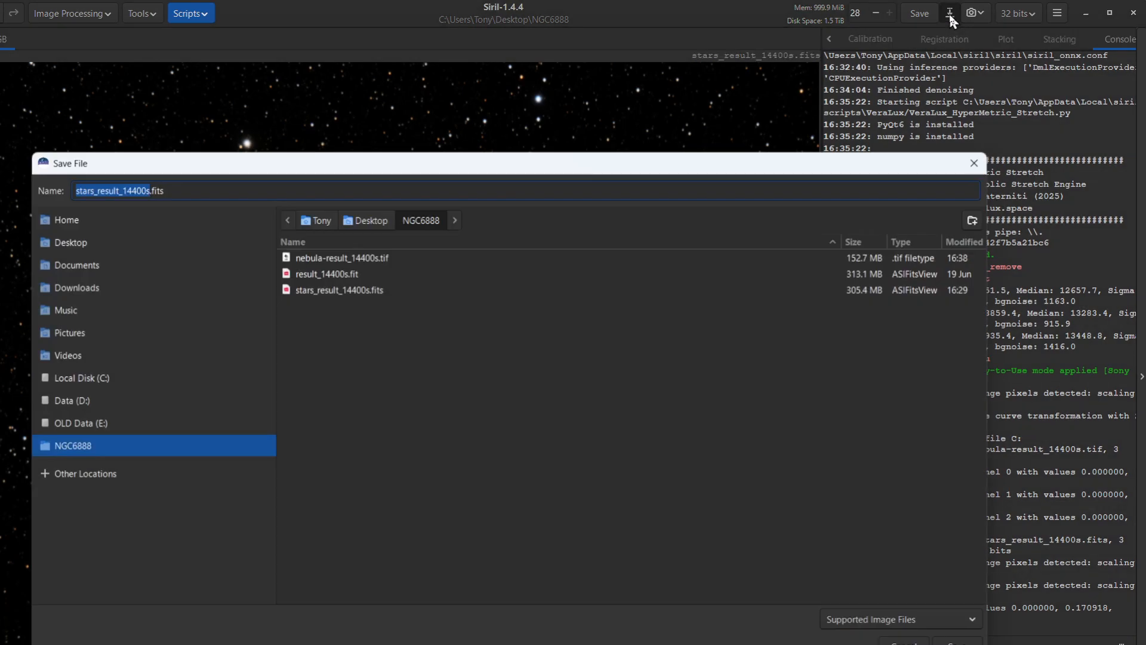
pyautogui.click(847, 626)
pyautogui.click(865, 583)
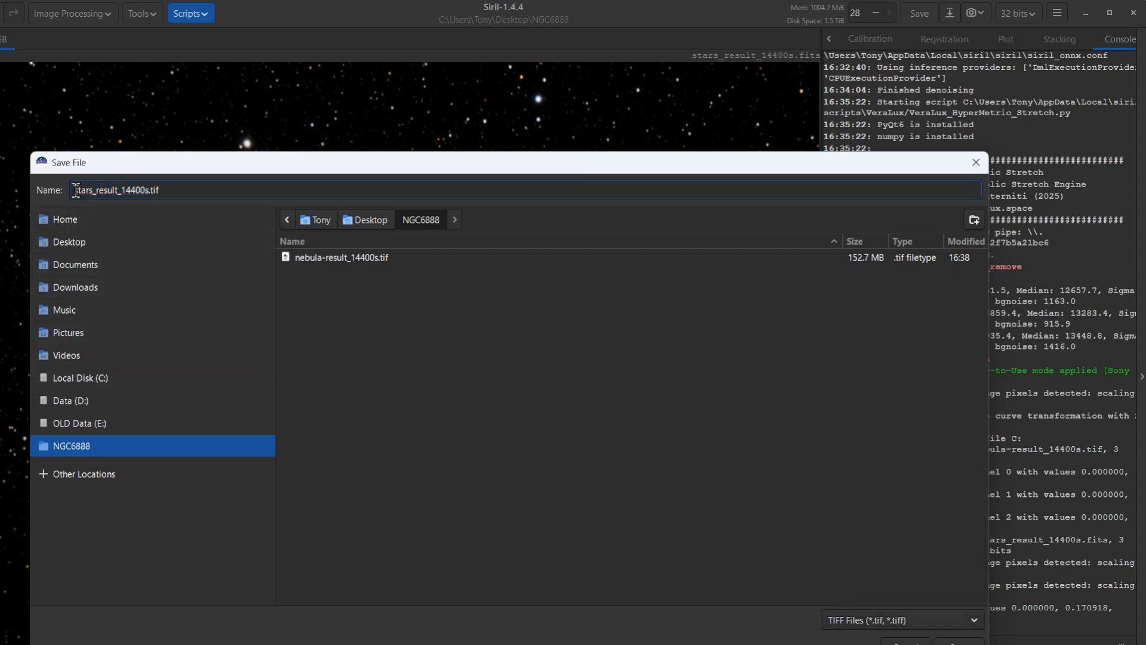
pyautogui.write('stretched-')
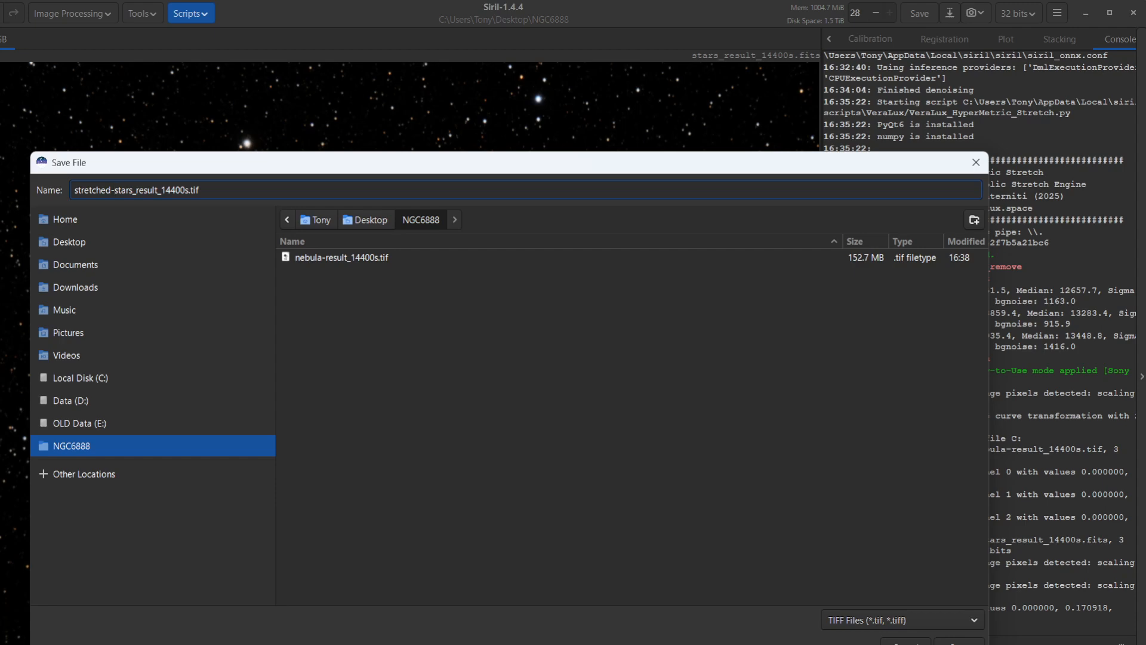
pyautogui.press('Return')
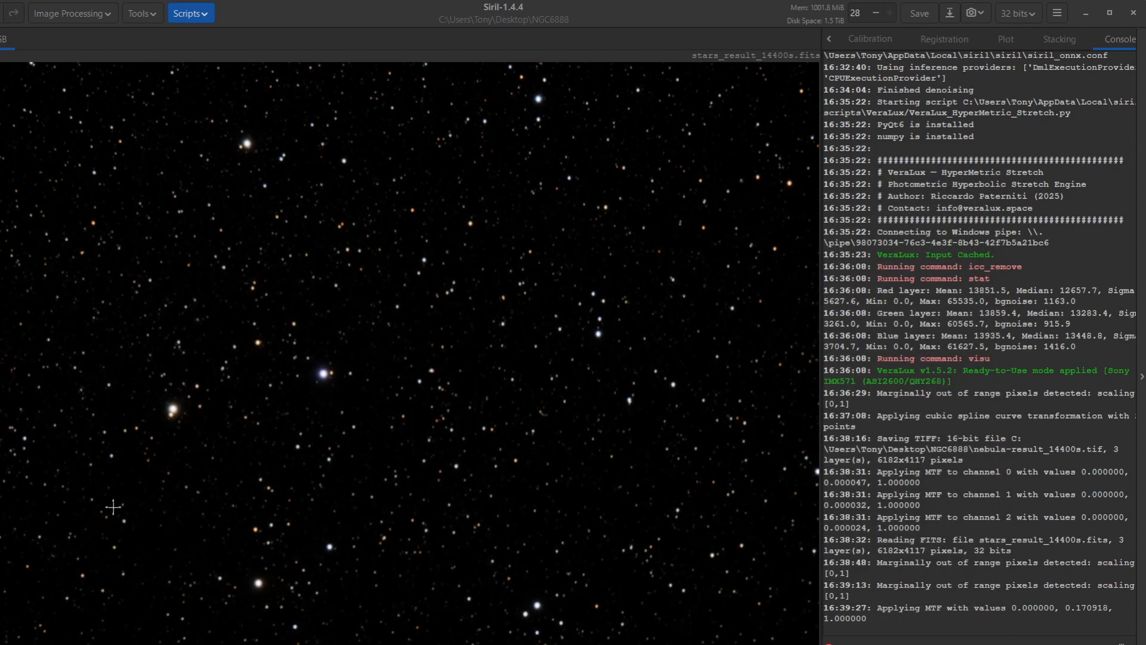
pyautogui.click(191, 351)
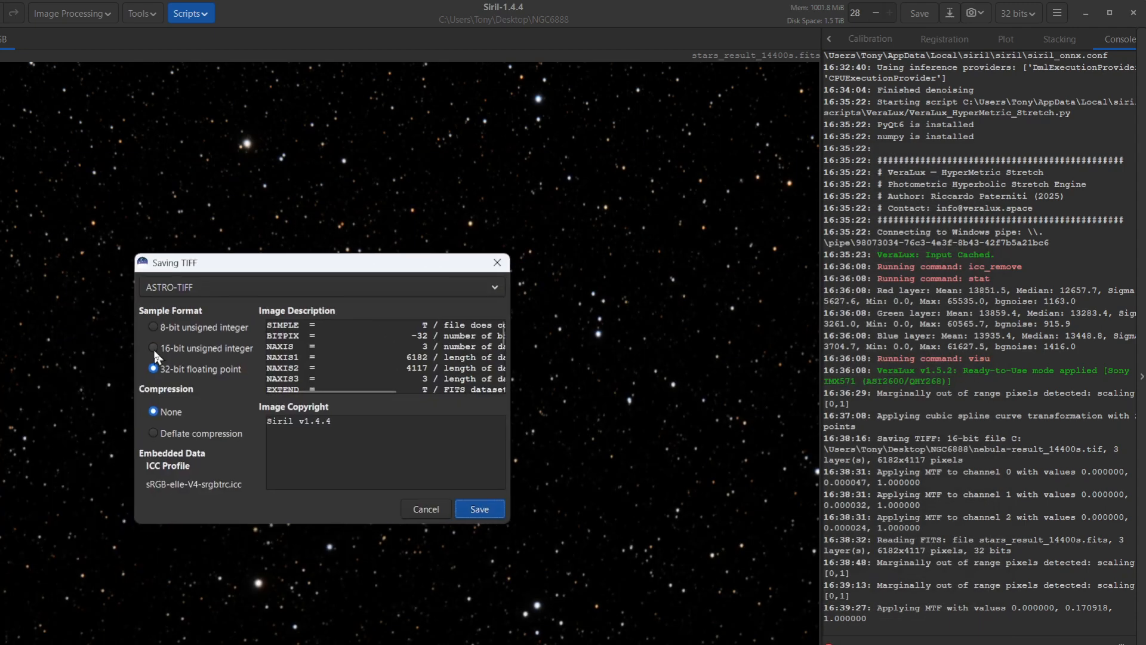
pyautogui.click(477, 511)
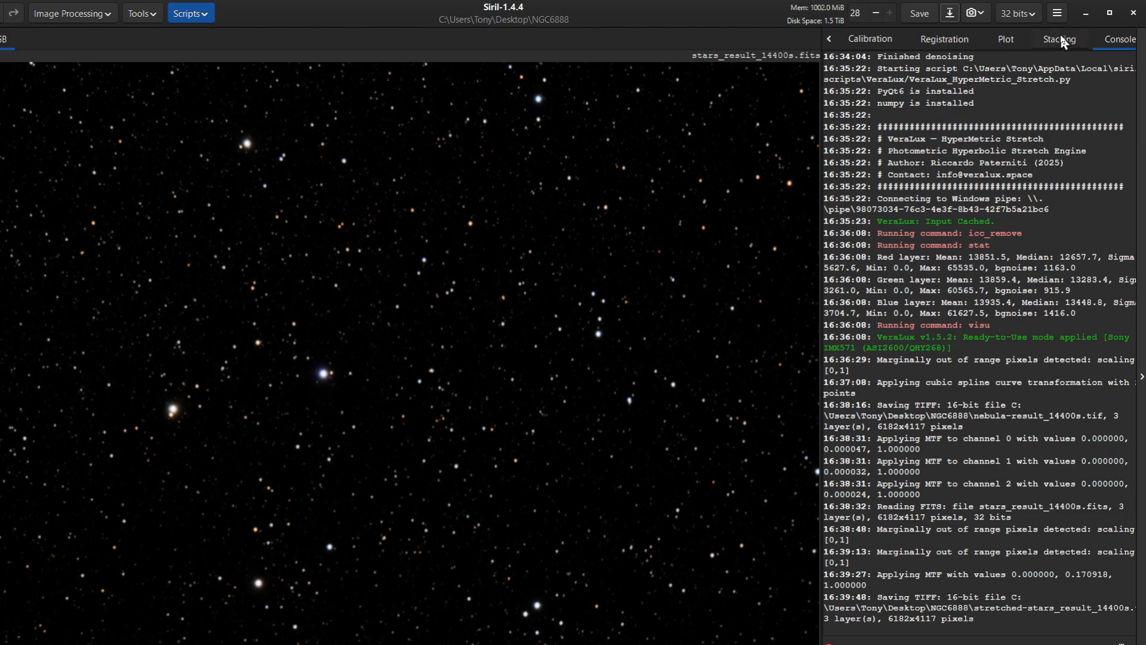
# Step: Switch to Photoshop and open nebula-result_14400s.tif and stretched-stars_result_14400s.tif from the NGC6888 folder
pyautogui.click(1084, 14)
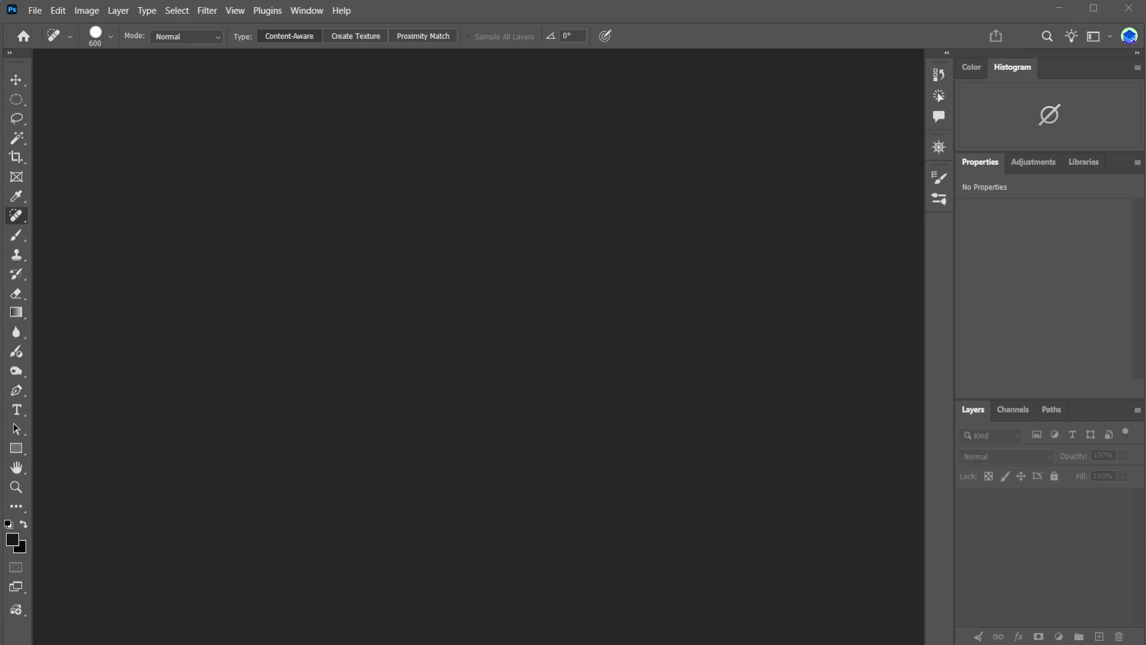
pyautogui.click(33, 11)
pyautogui.click(51, 41)
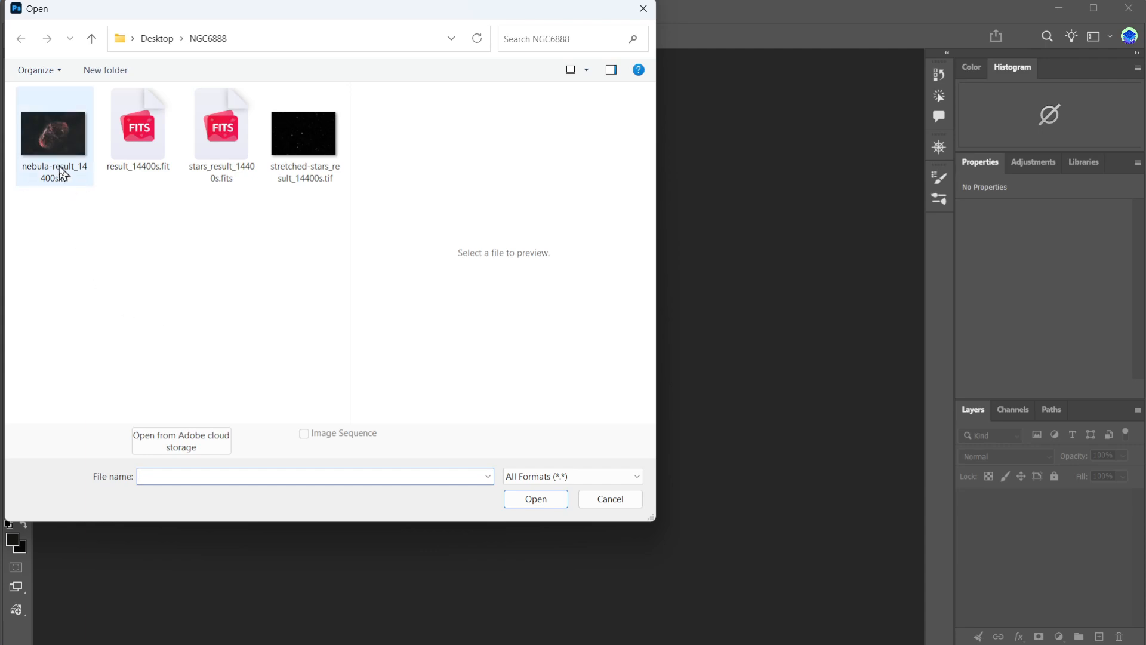
pyautogui.doubleClick(51, 137)
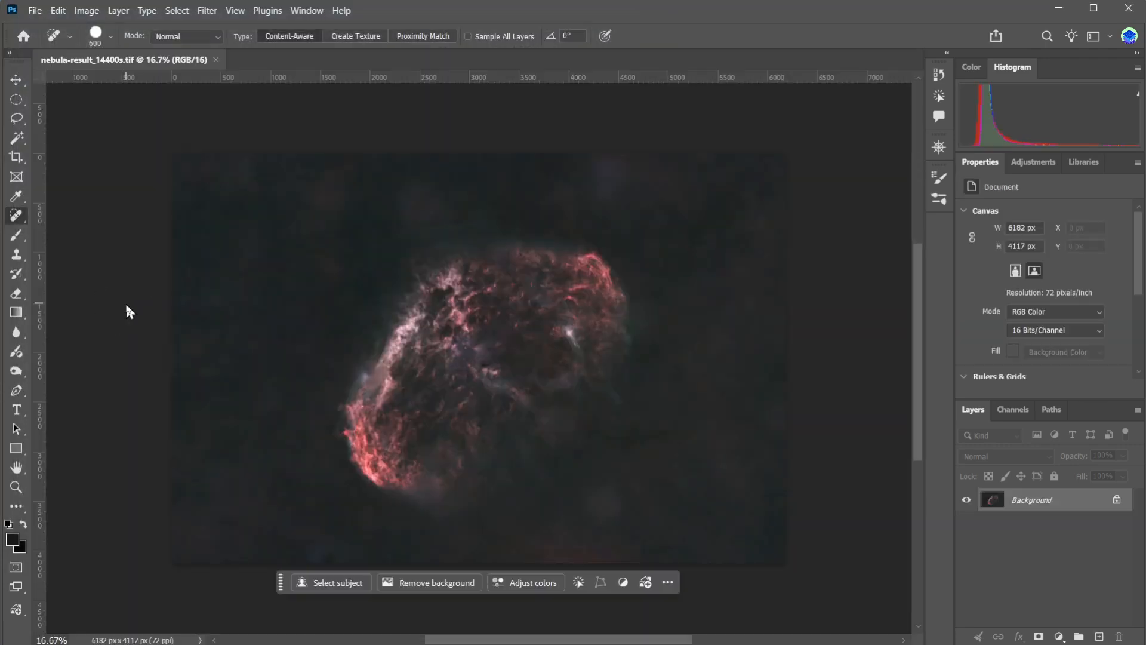
pyautogui.click(34, 10)
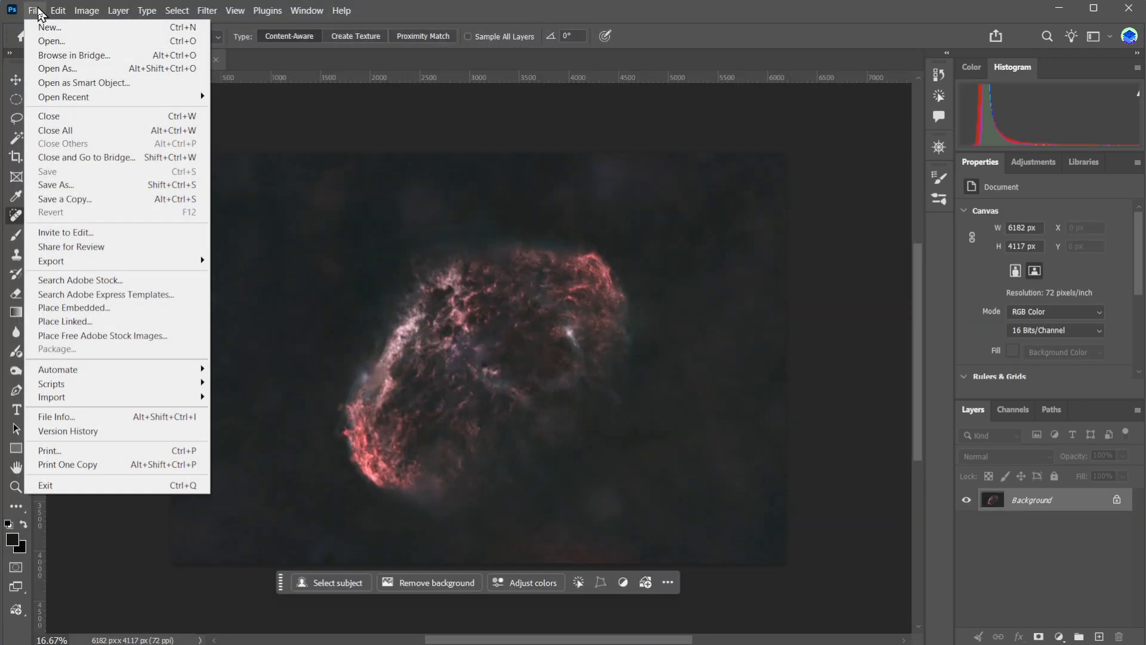
pyautogui.click(50, 41)
pyautogui.doubleClick(296, 146)
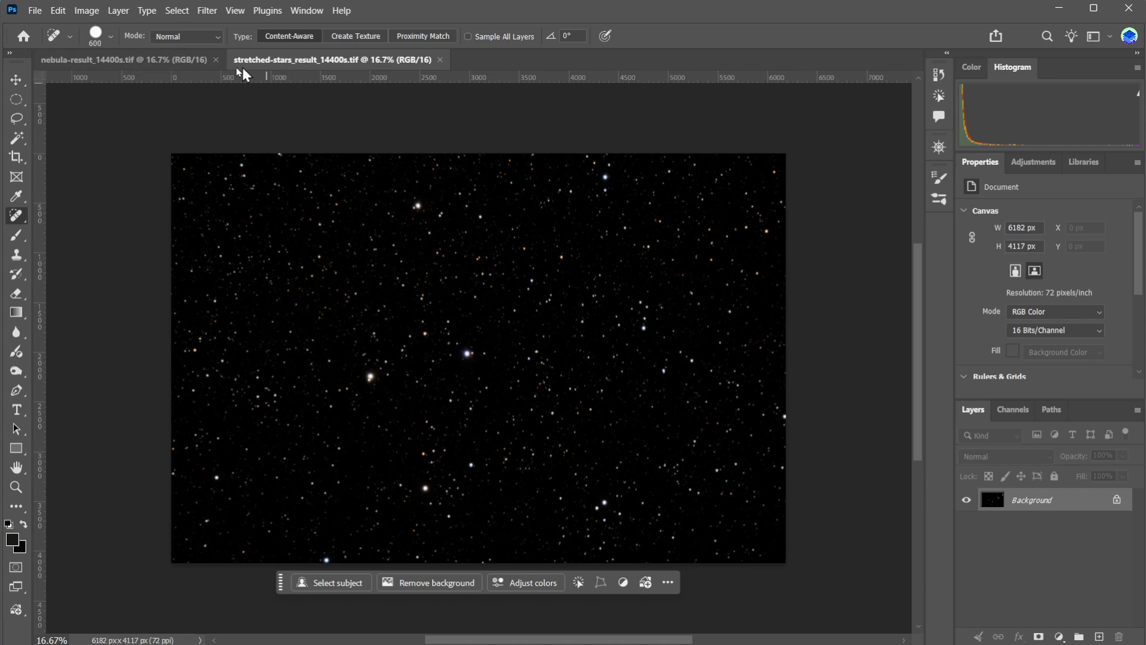
# Step: Review the nebula and stars images, and examine the shapes of the stars up close in the stars image
pyautogui.click(154, 60)
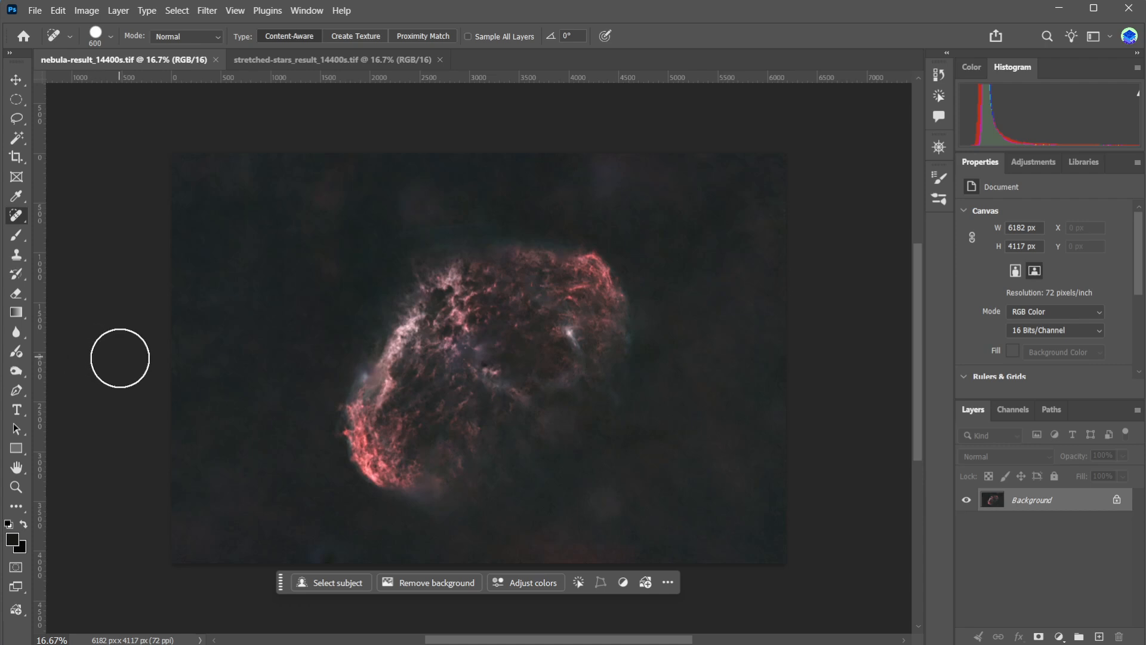
pyautogui.click(287, 60)
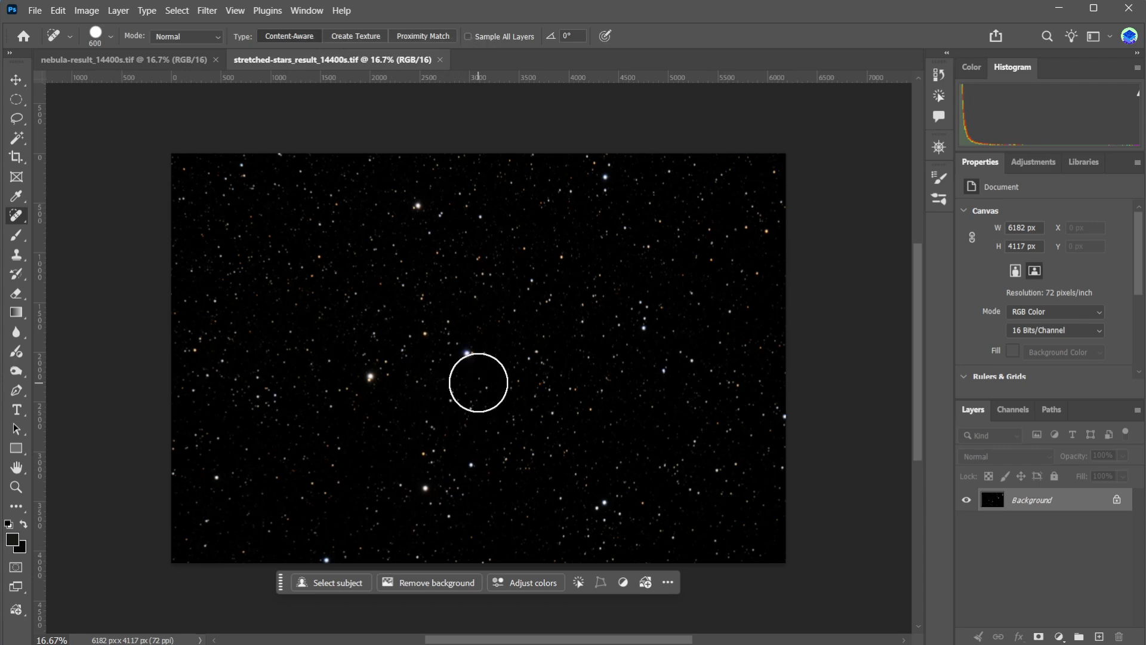
pyautogui.scroll(3, 479, 384)
pyautogui.scroll(12, 476, 371)
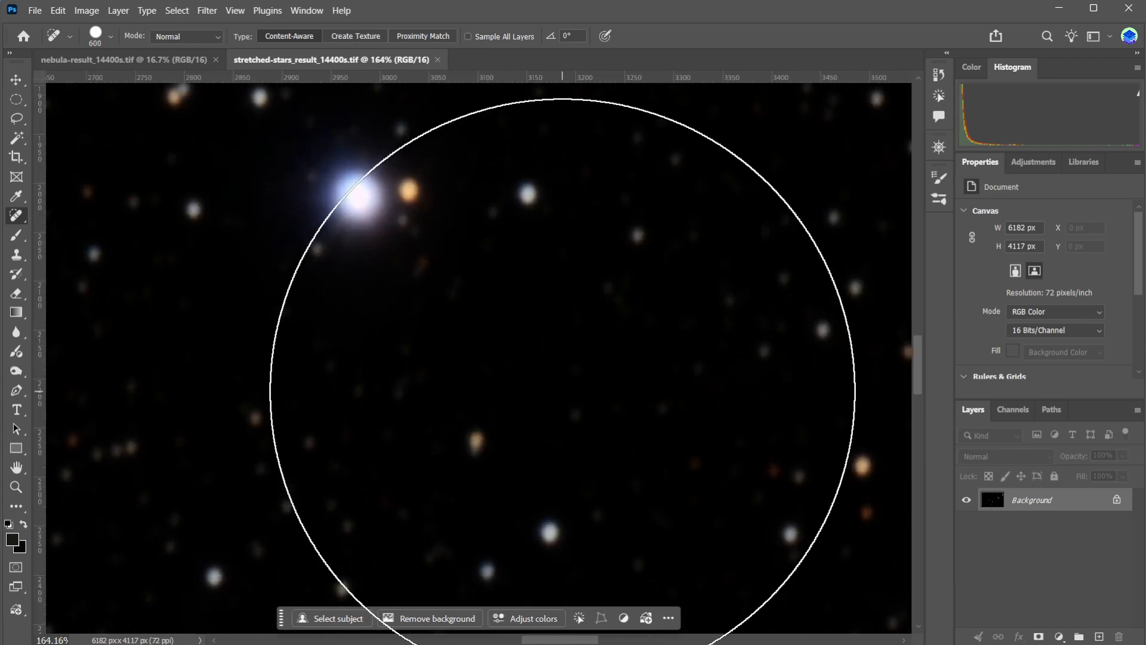
pyautogui.scroll(3, 562, 392)
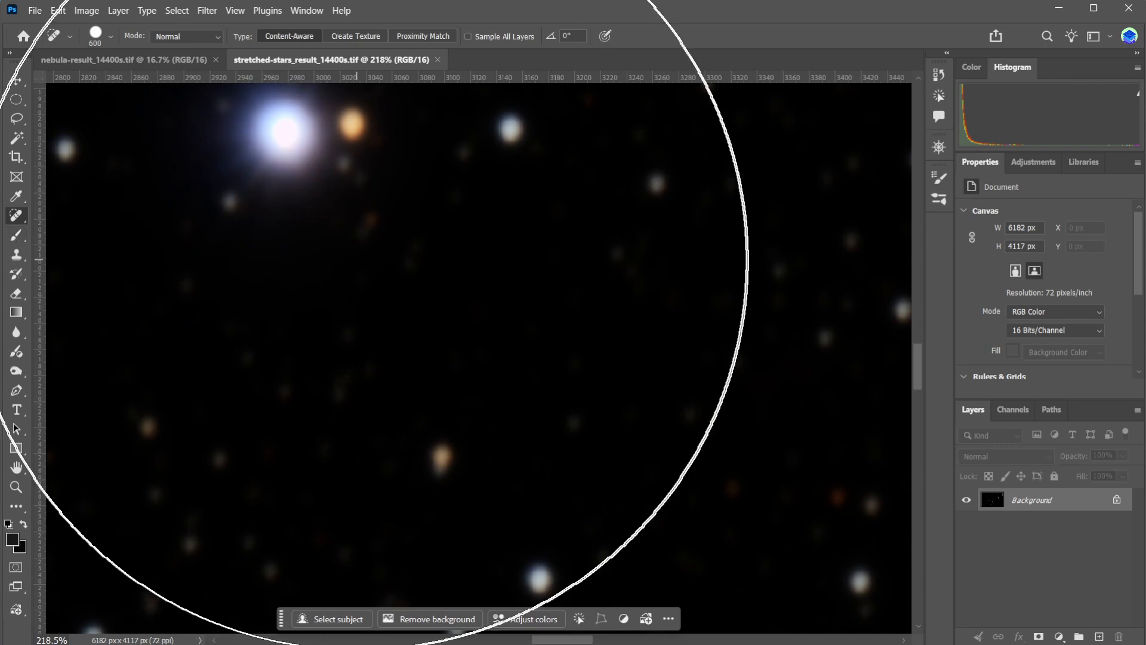
# Step: Reduce the Spot Healing Brush size to 80
pyautogui.press('[')
pyautogui.press('[')
pyautogui.press('[')
pyautogui.press('[')
pyautogui.press('[')
pyautogui.press('[')
pyautogui.press('[')
pyautogui.press('[')
pyautogui.press('[')
pyautogui.press('[')
pyautogui.press('[')
pyautogui.press('[')
pyautogui.press('[')
pyautogui.press('[')
pyautogui.press('[')
pyautogui.press('[')
pyautogui.press('[')
pyautogui.press('[')
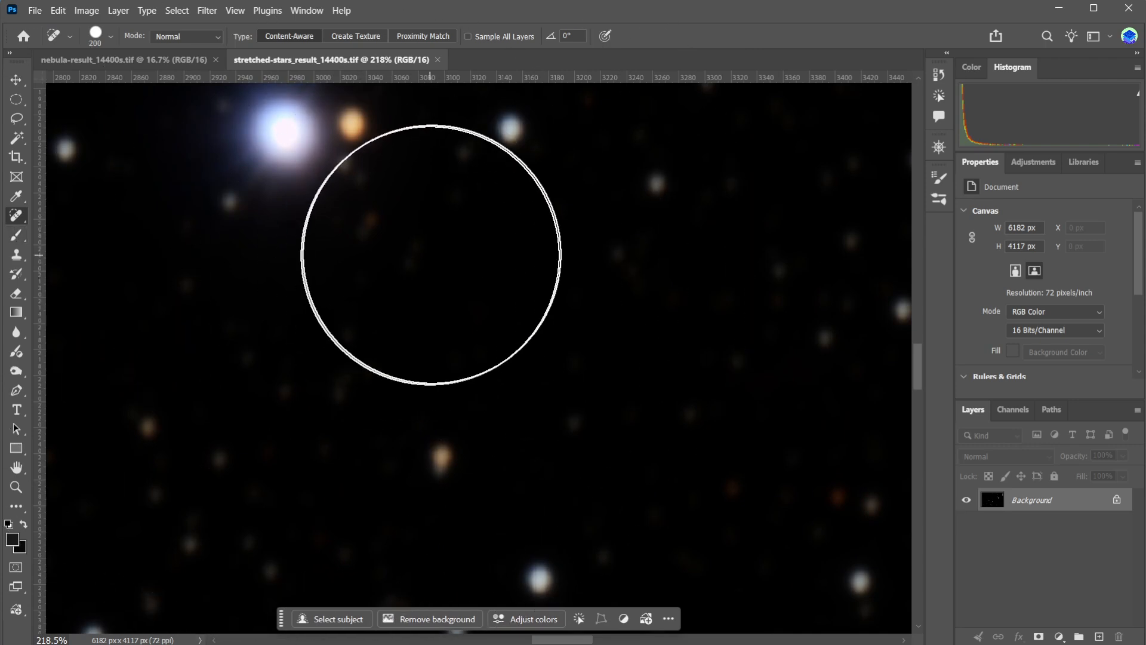
pyautogui.press('[')
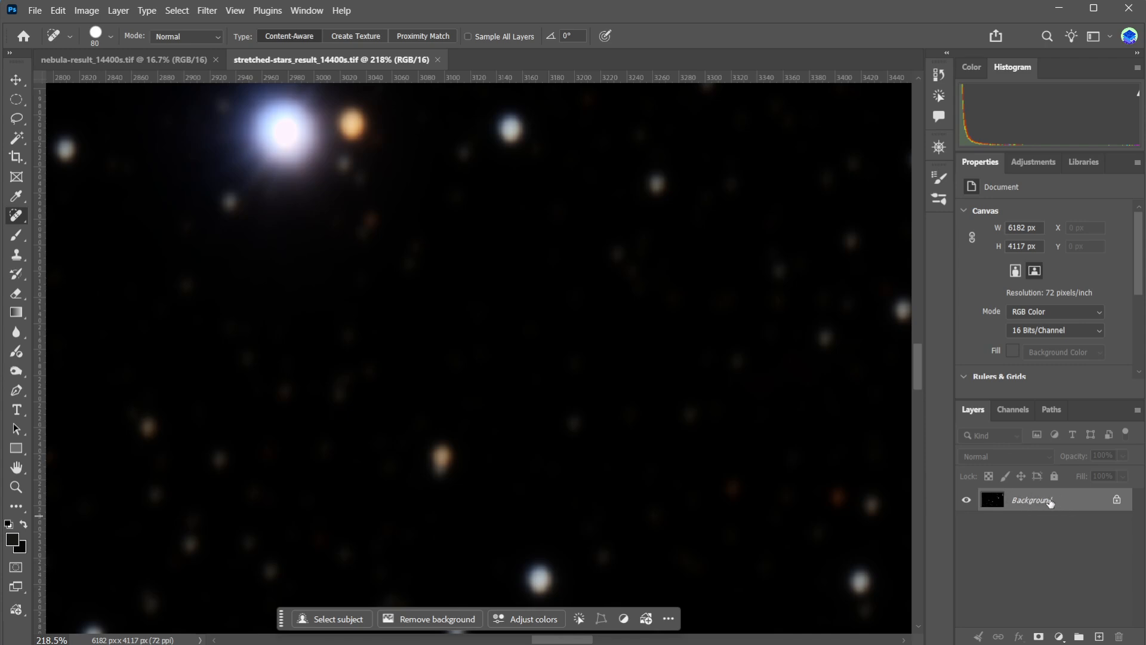
# Step: Duplicate the Background layer of the stars image and set the copy's blend mode to Darken
pyautogui.hotkey('ctrl', 'j')
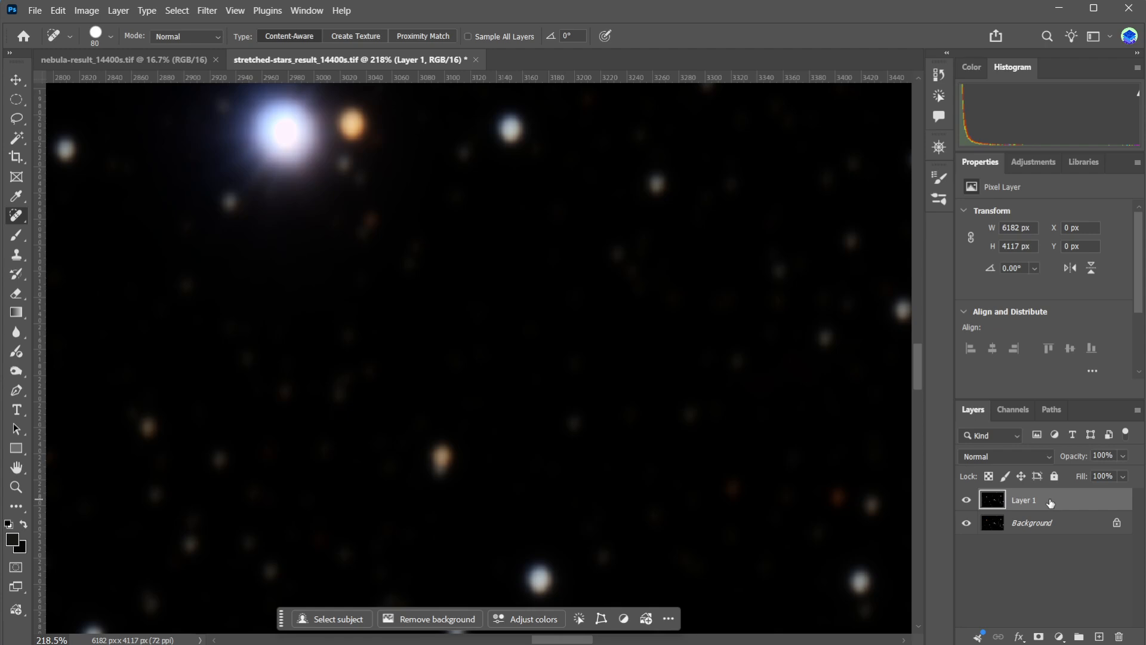
pyautogui.click(983, 456)
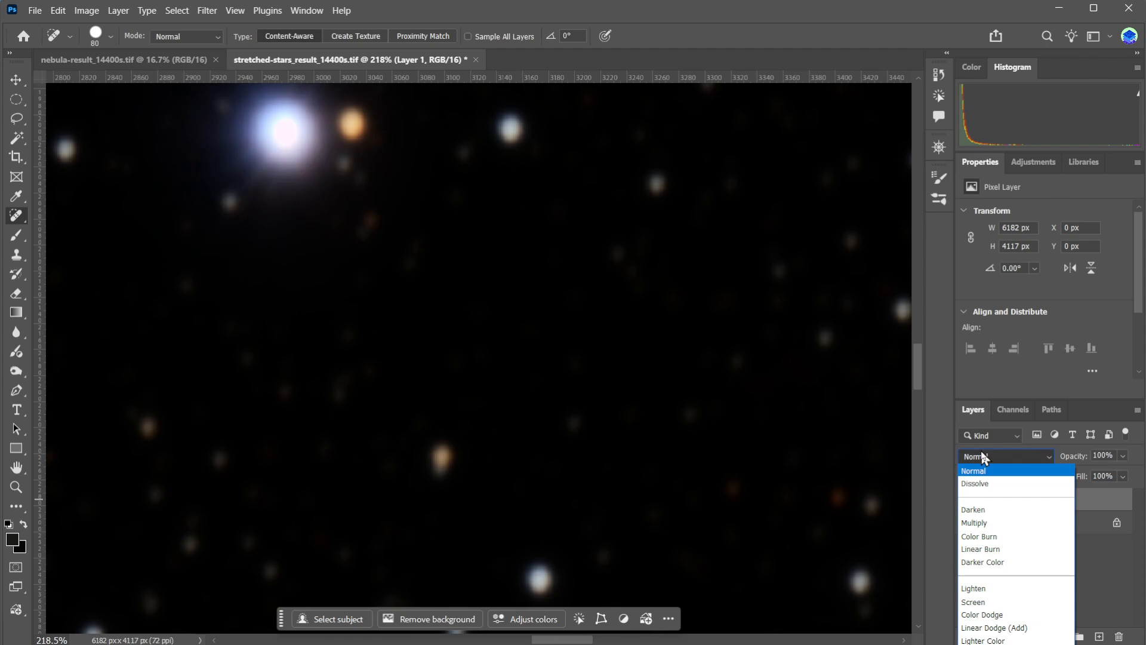
pyautogui.click(978, 510)
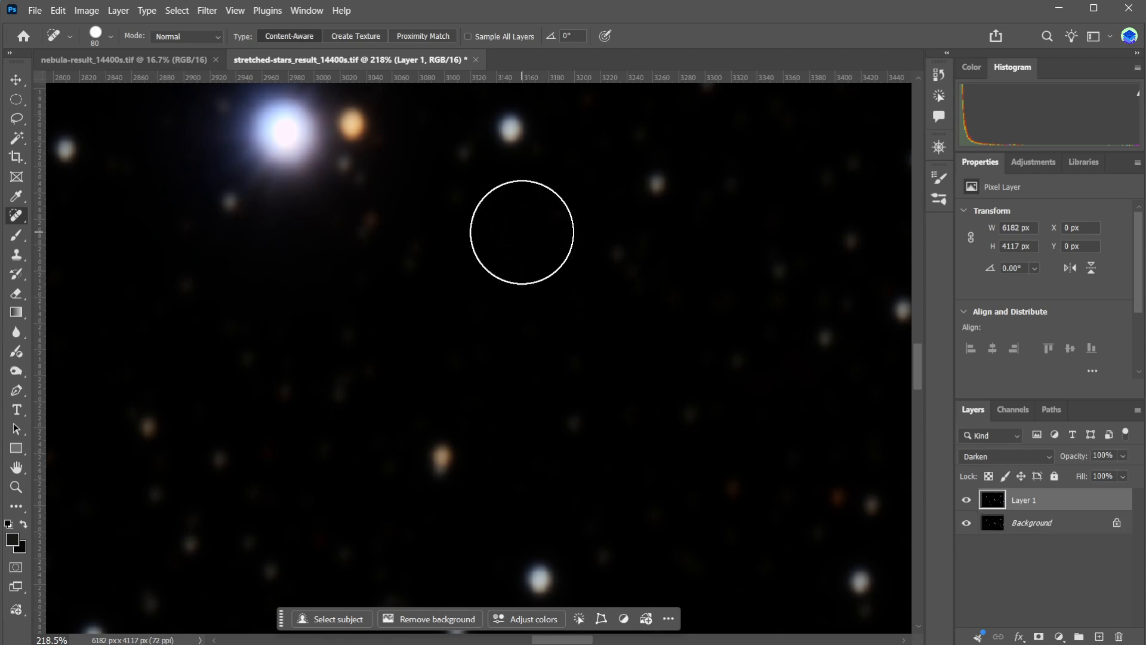
# Step: Apply an Offset filter of 0 pixels horizontally and -3 pixels vertically to the duplicate stars layer, and merge it down
pyautogui.click(207, 11)
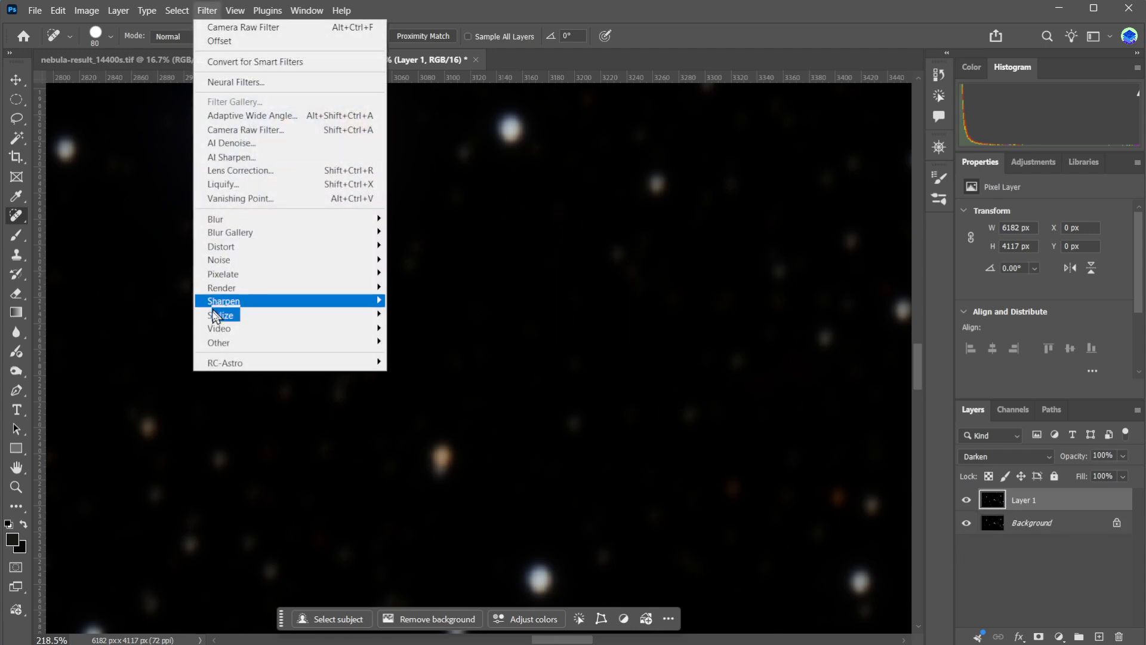
pyautogui.moveTo(211, 351)
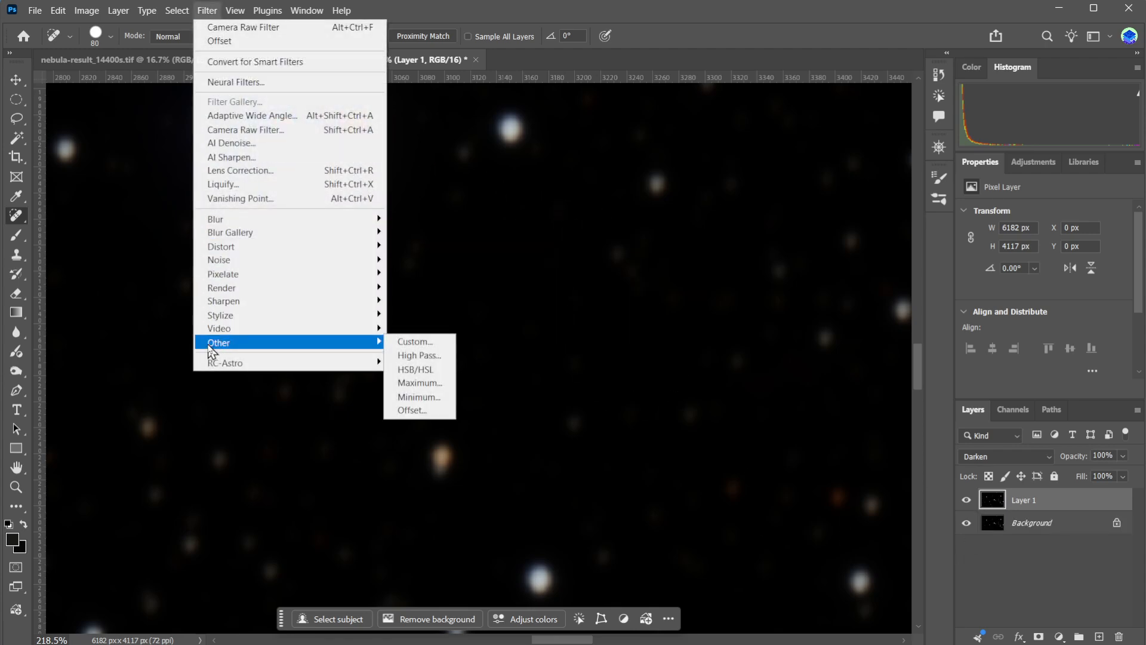
pyautogui.click(415, 410)
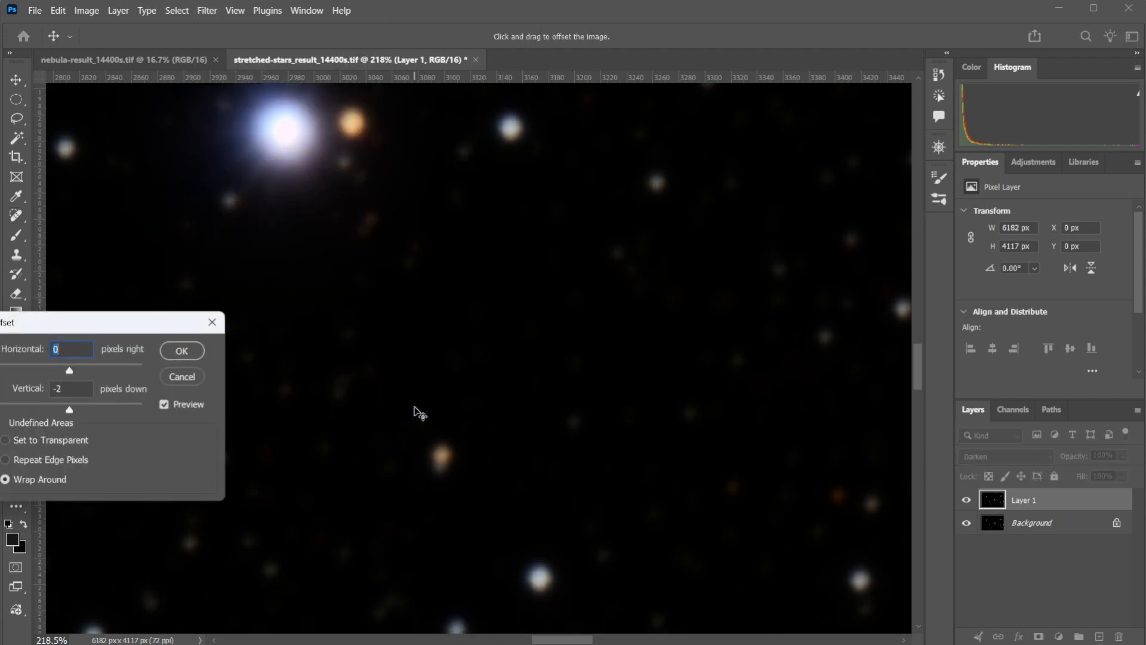
pyautogui.moveTo(106, 328); pyautogui.dragTo(768, 231)
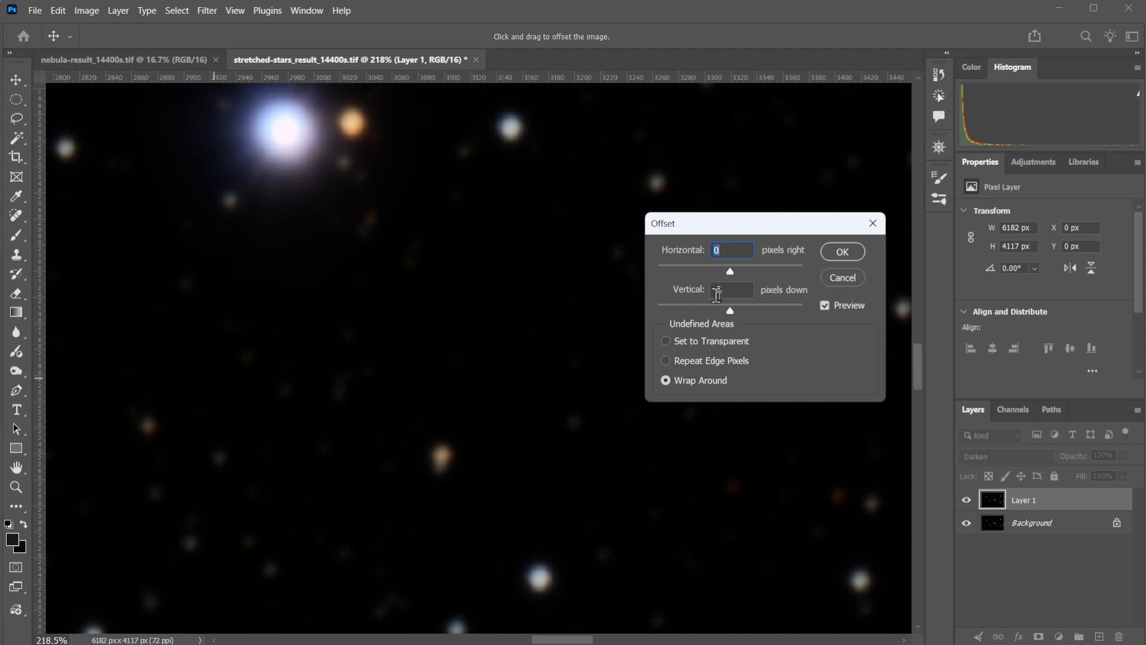
pyautogui.click(694, 294)
pyautogui.write('0')
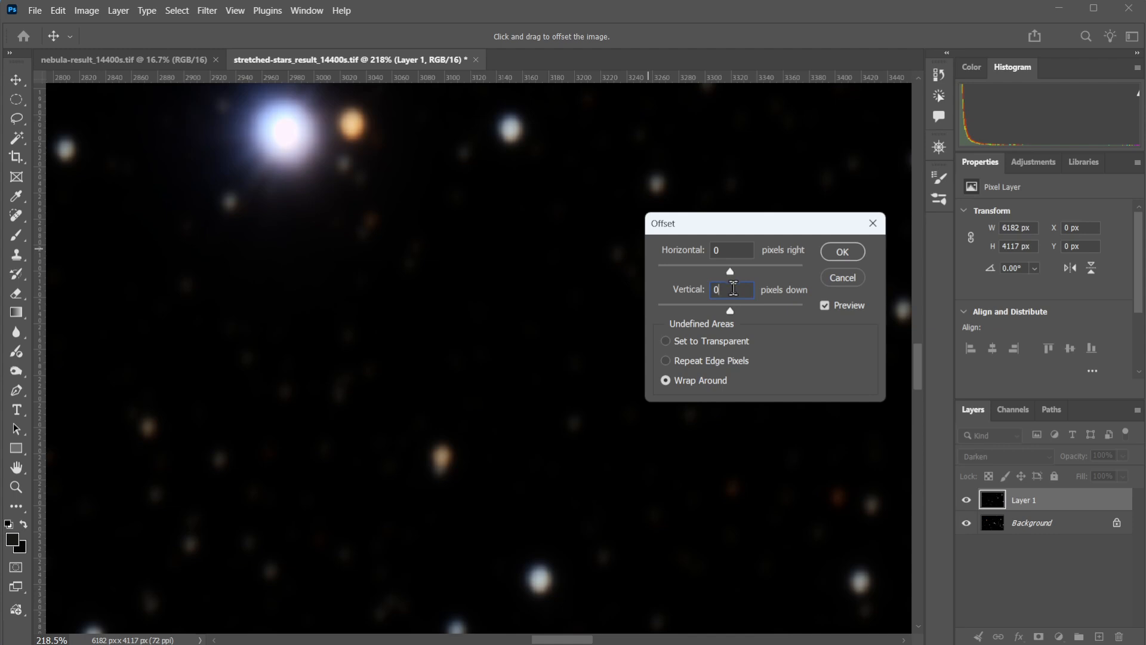
pyautogui.press('Down')
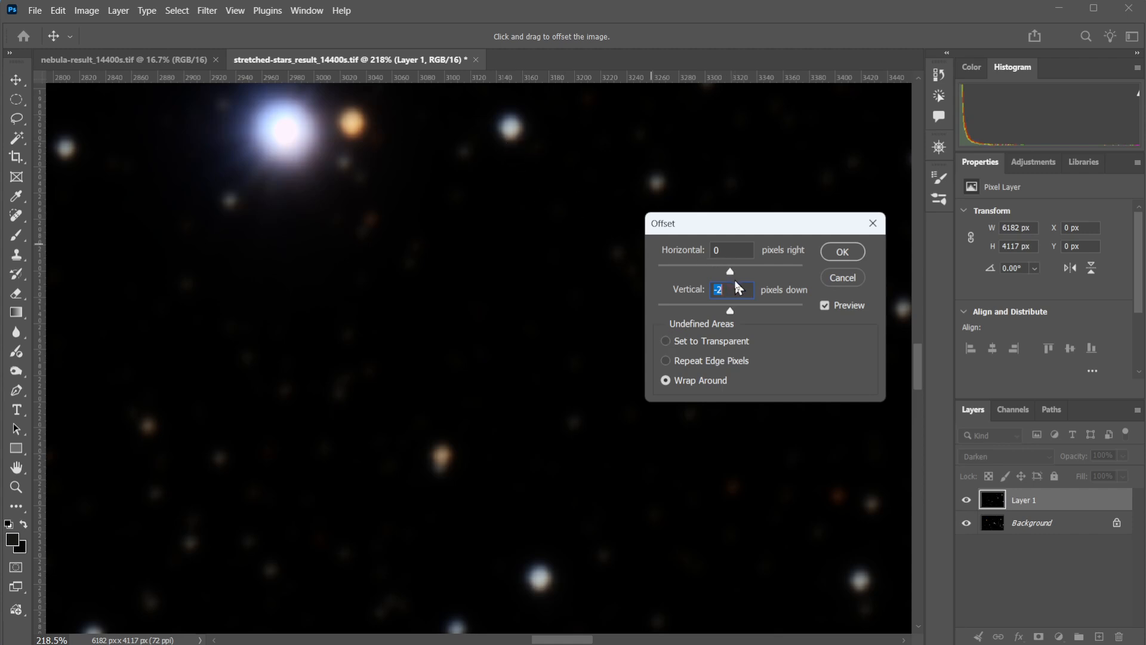
pyautogui.click(739, 290)
pyautogui.press('Down')
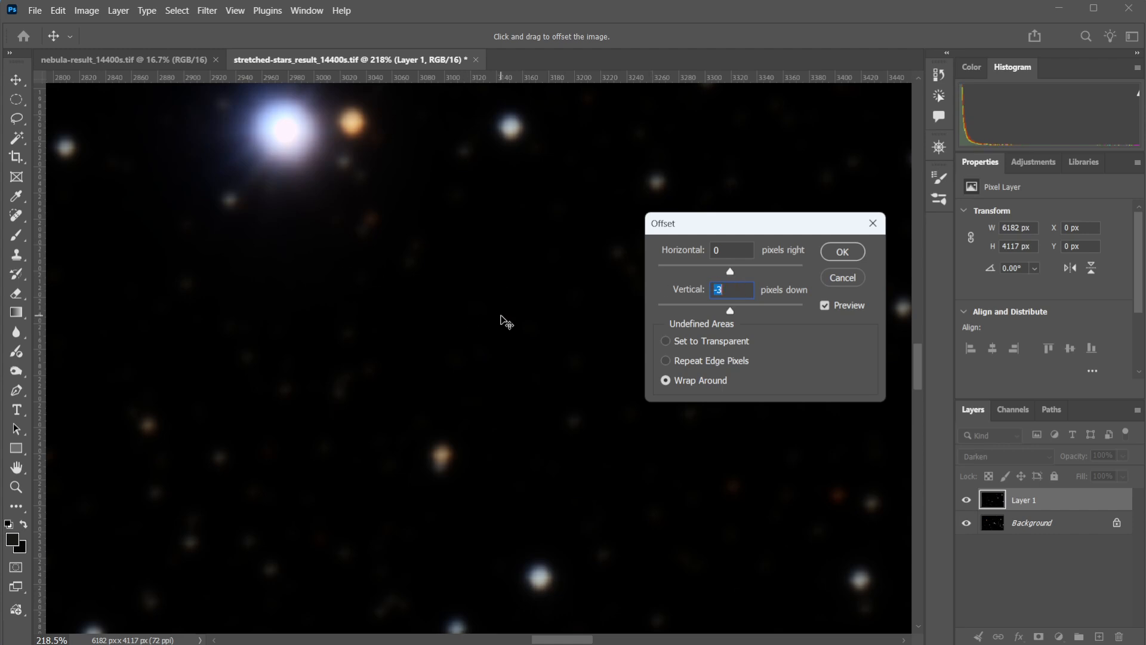
pyautogui.click(847, 255)
pyautogui.press('j')
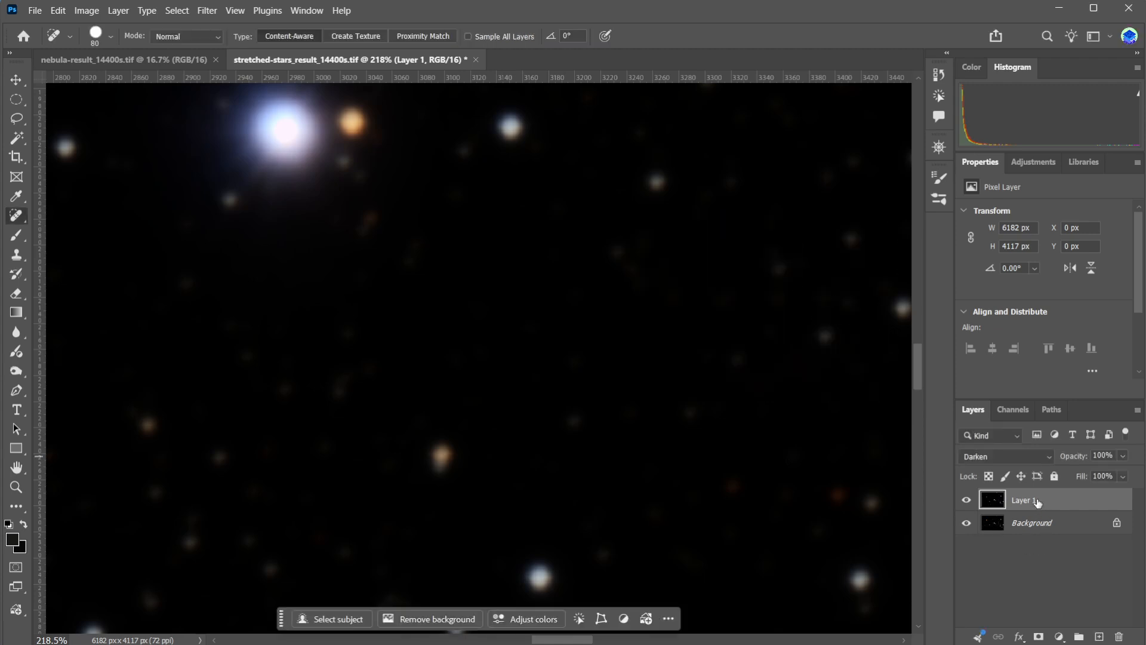
pyautogui.click(118, 10)
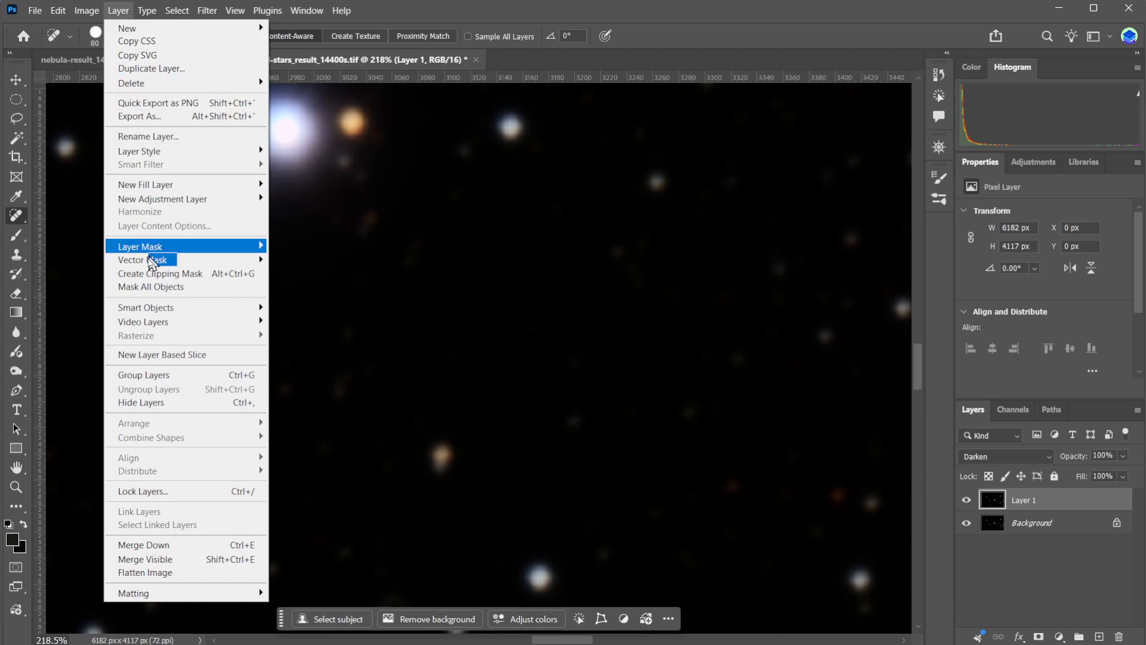
pyautogui.click(126, 545)
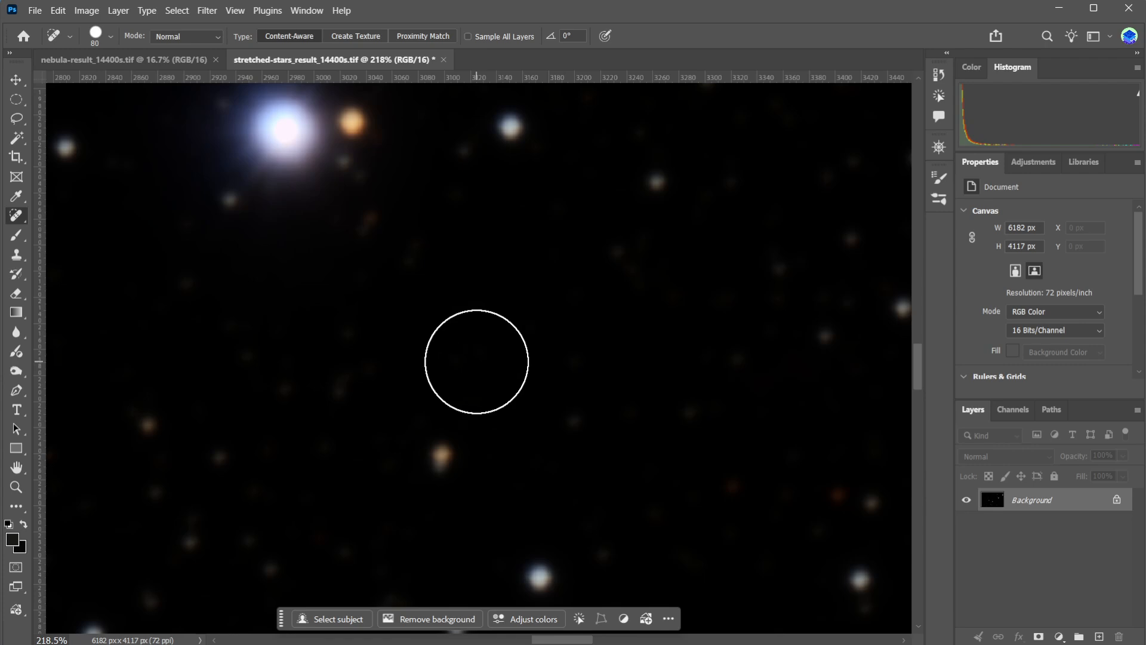
# Step: Copy the entire stars image into nebula-result_14400s.tif as a new layer and set its blend mode to Screen
pyautogui.hotkey('ctrl', 'a')
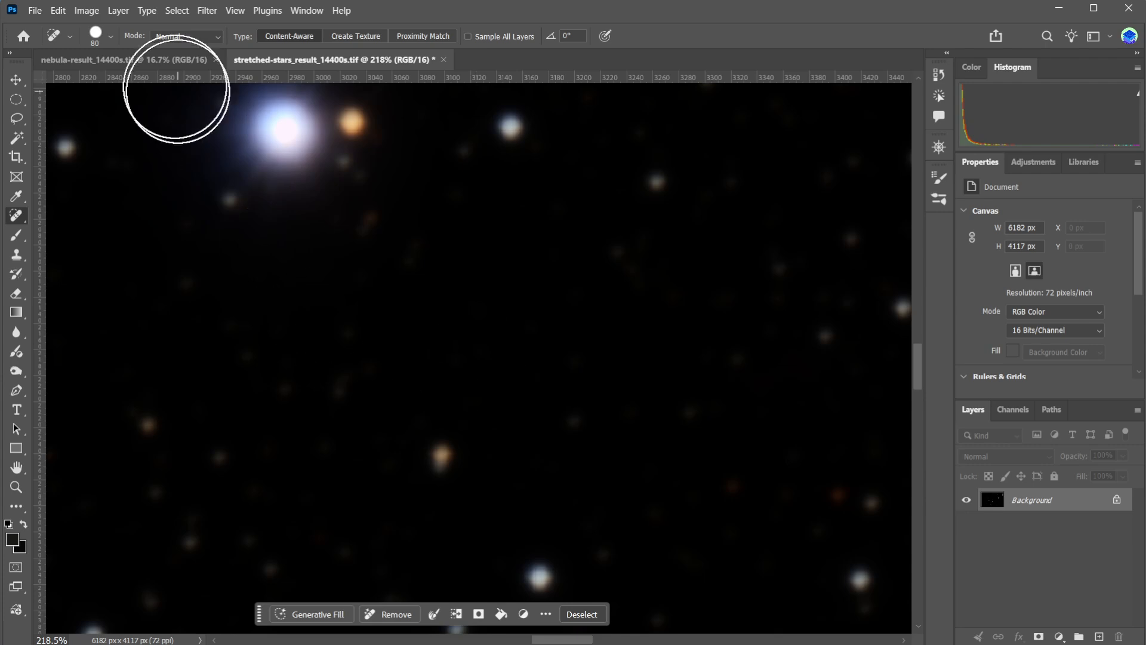
pyautogui.click(115, 62)
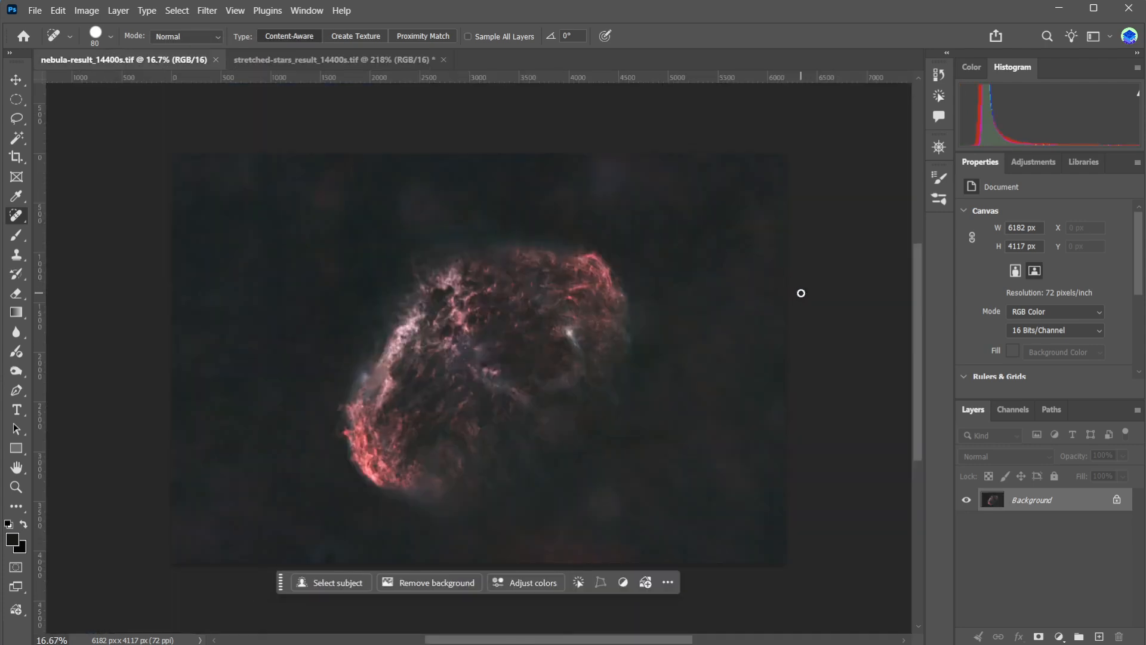
pyautogui.hotkey('ctrl', 'v')
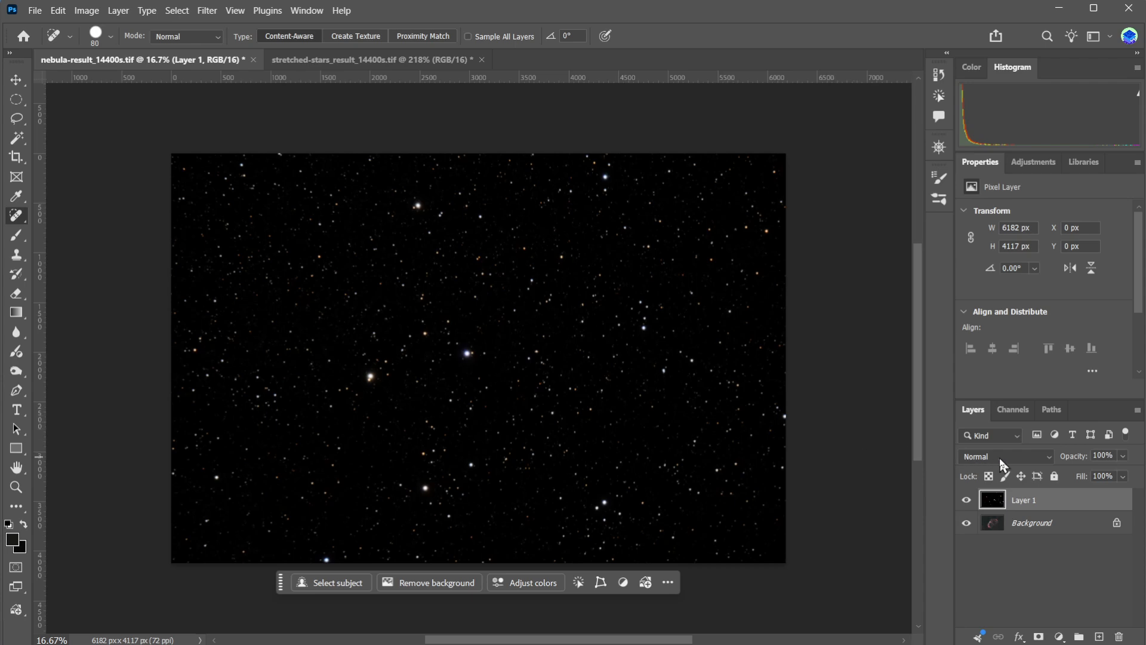
pyautogui.click(977, 459)
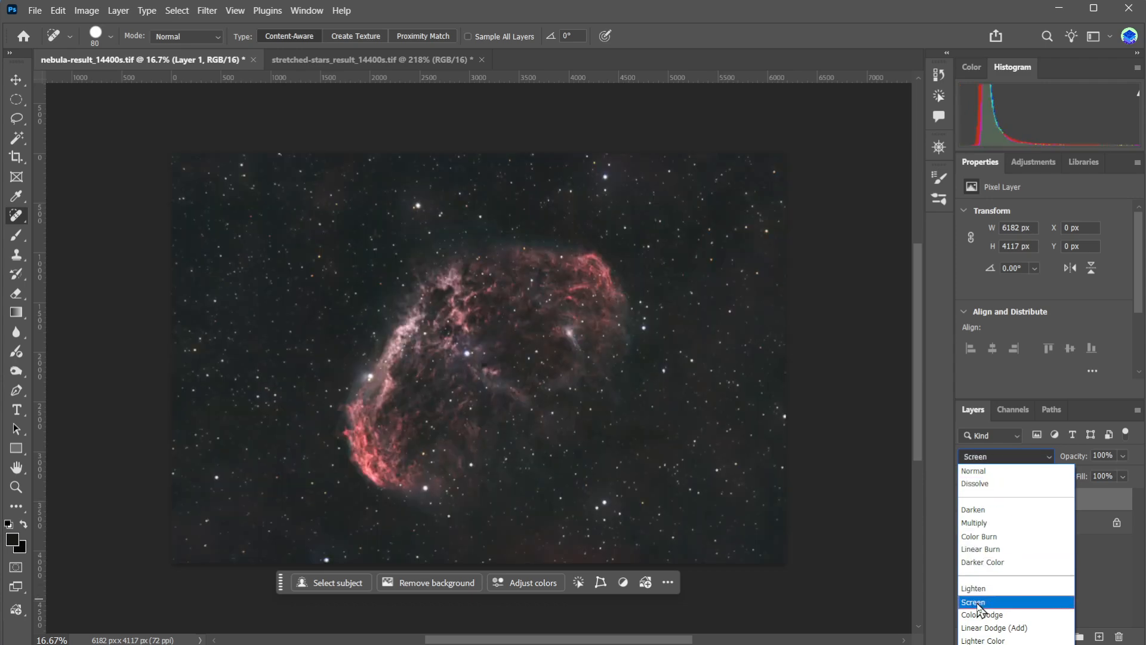
pyautogui.click(979, 603)
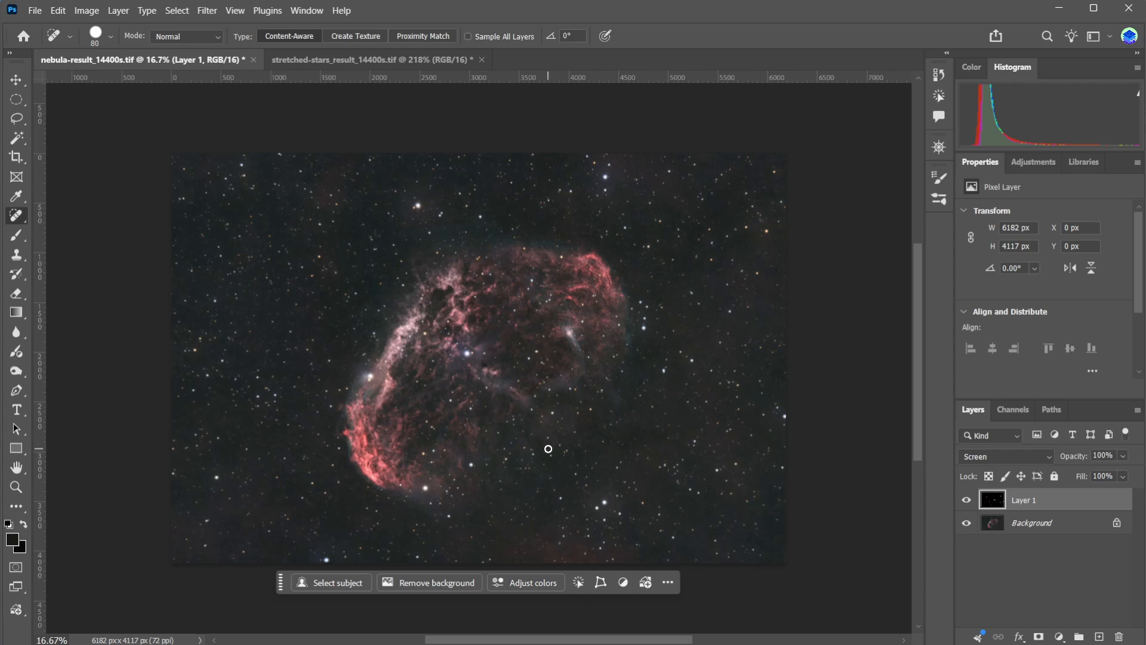
# Step: Inspect the nebula's bright lower edge and ridge in the combined image at close range, and return to the full view
pyautogui.scroll(5, 536, 436)
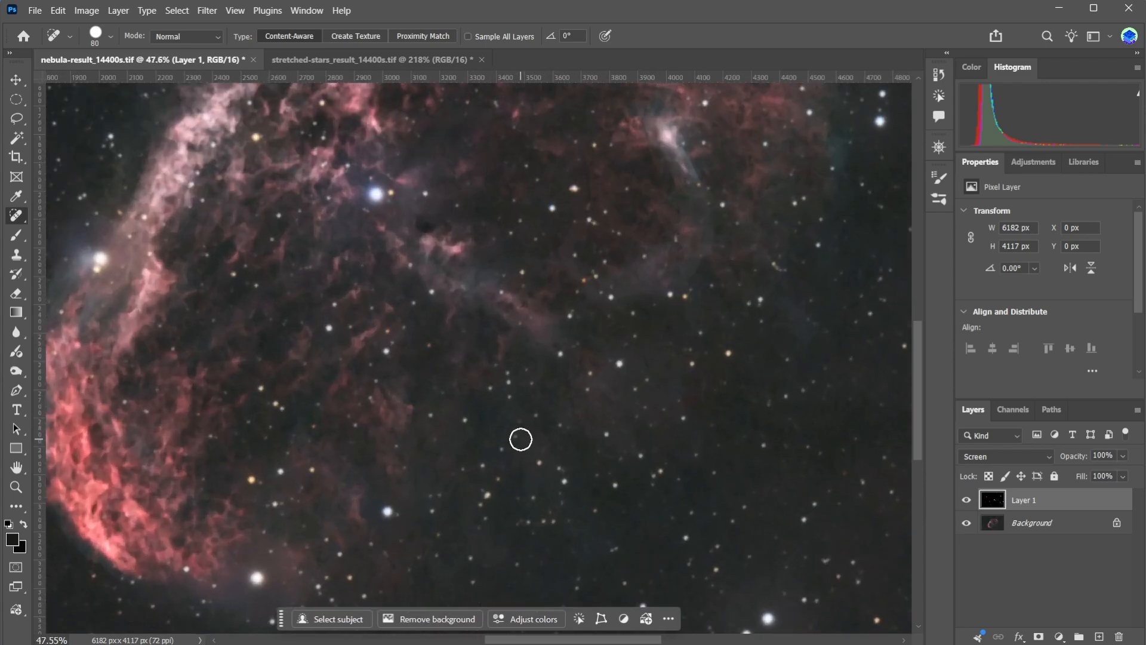
pyautogui.moveTo(571, 640); pyautogui.dragTo(508, 639)
pyautogui.moveTo(917, 426); pyautogui.dragTo(917, 464)
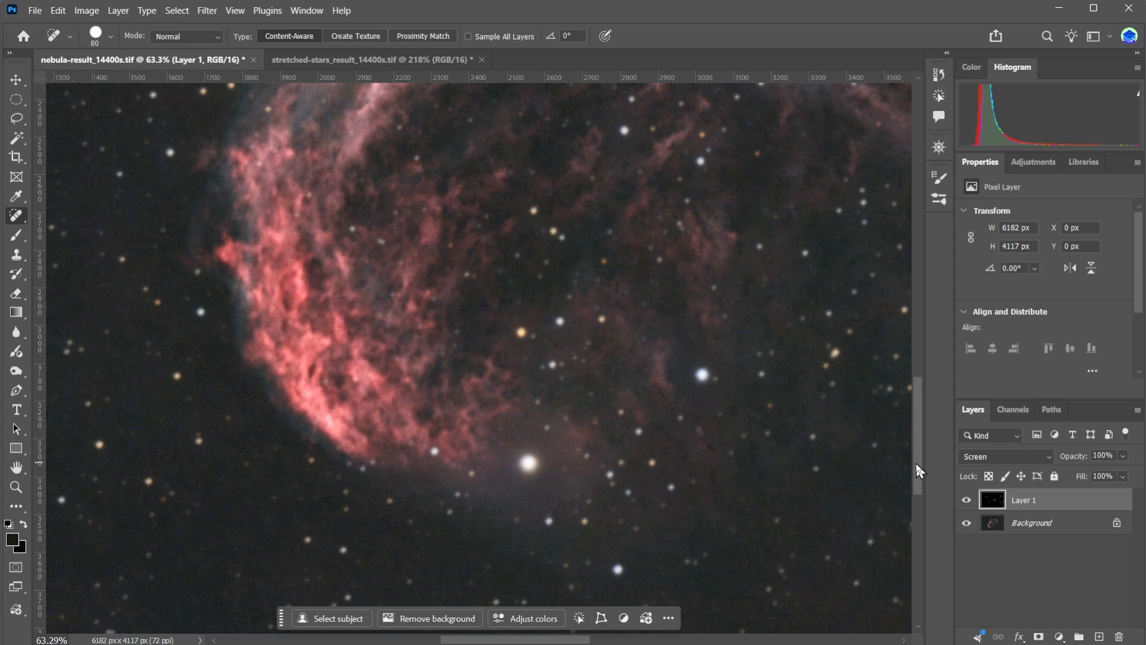
pyautogui.moveTo(918, 448); pyautogui.dragTo(919, 349)
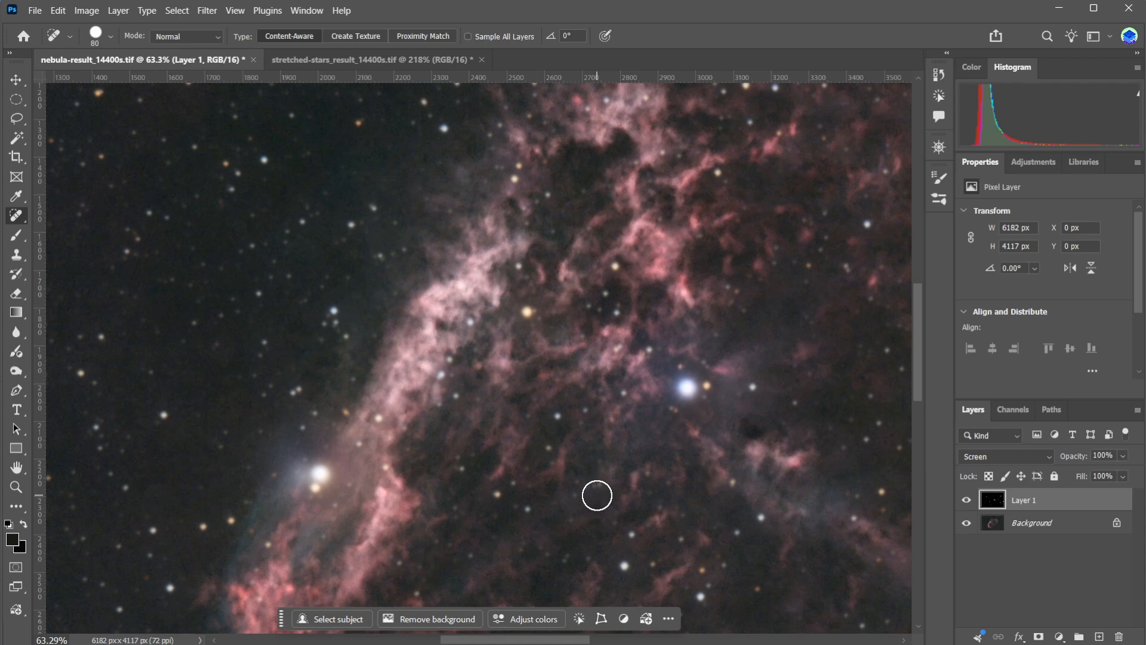
pyautogui.hotkey('ctrl', '0')
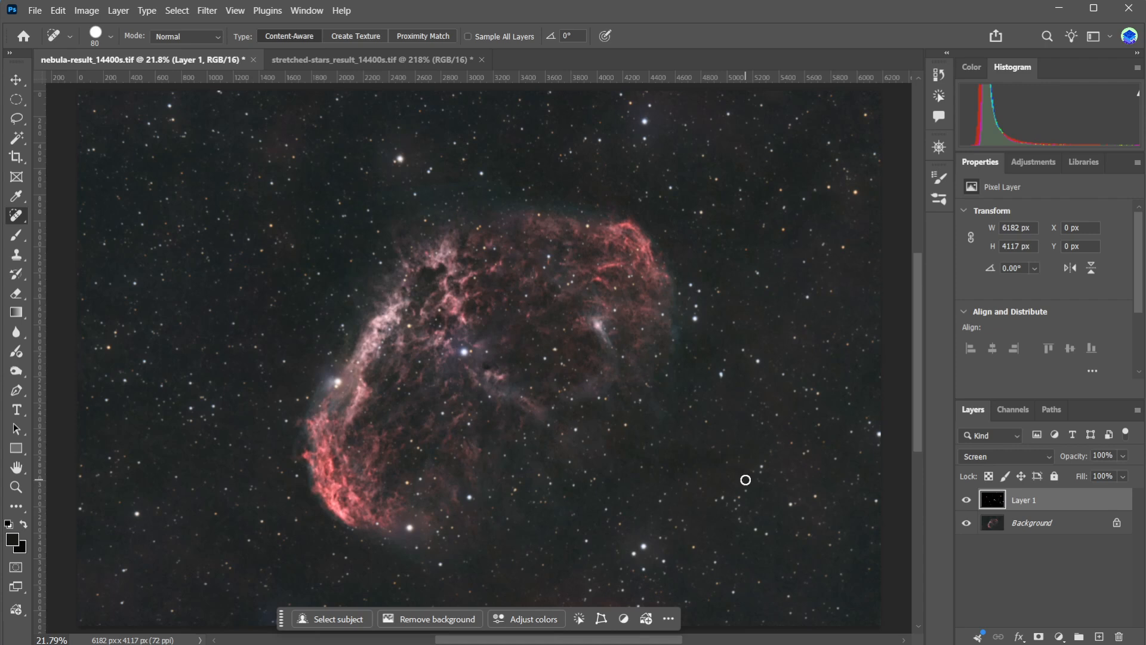
# Step: Open the Background nebula layer in the Camera Raw Filter and fit the dialog within the screen
pyautogui.click(1052, 524)
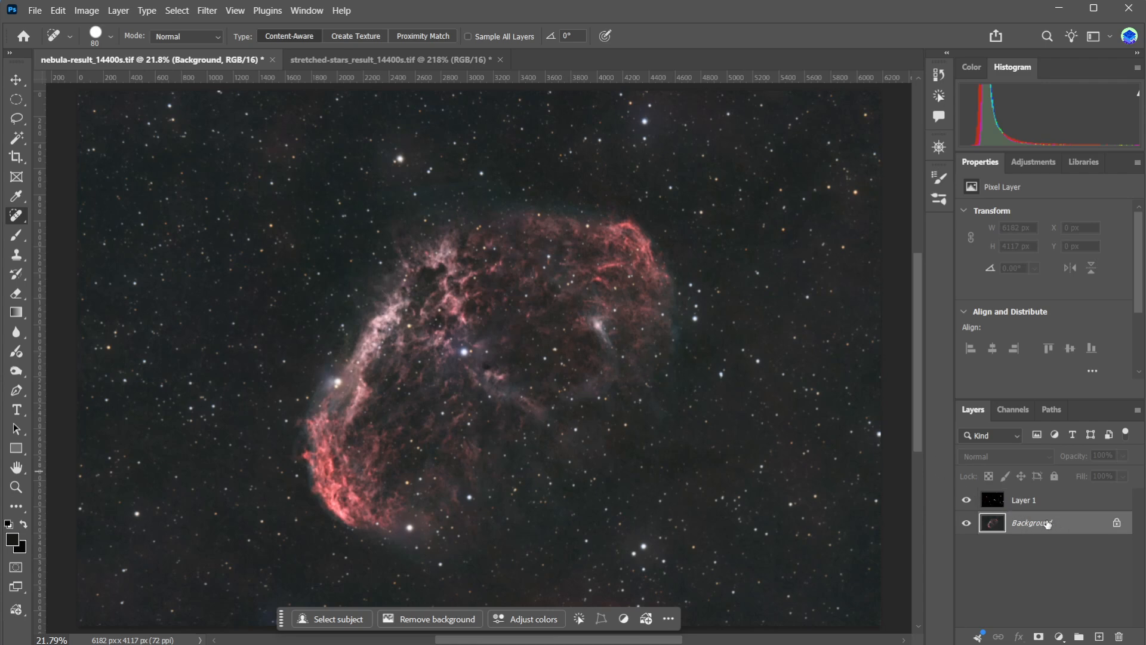
pyautogui.click(206, 11)
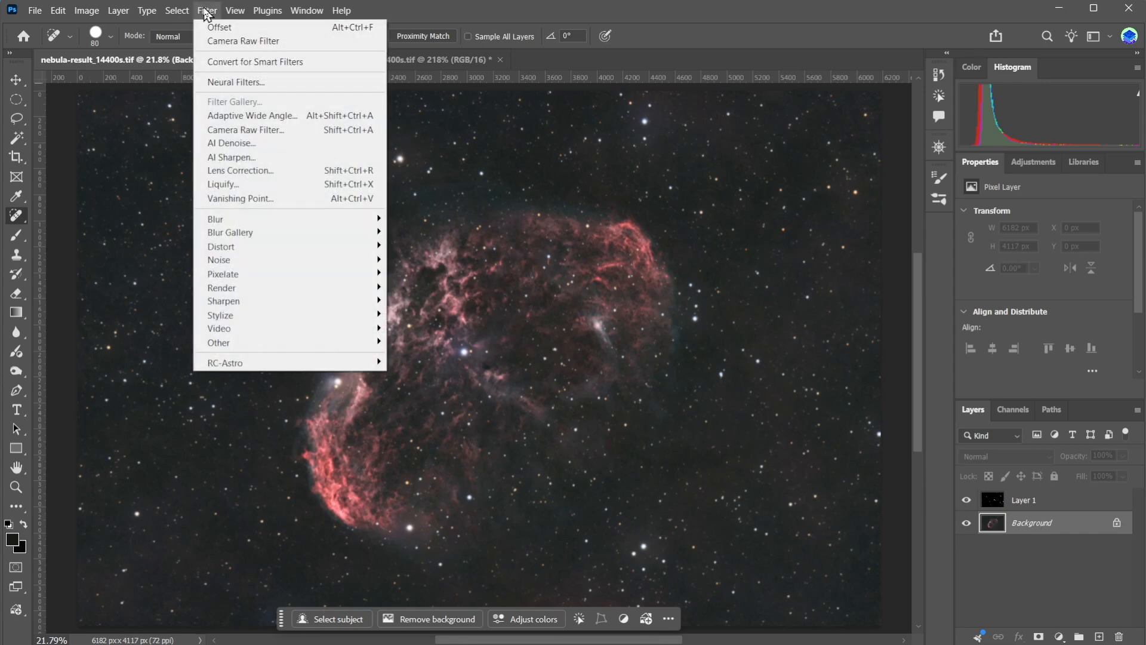
pyautogui.click(230, 130)
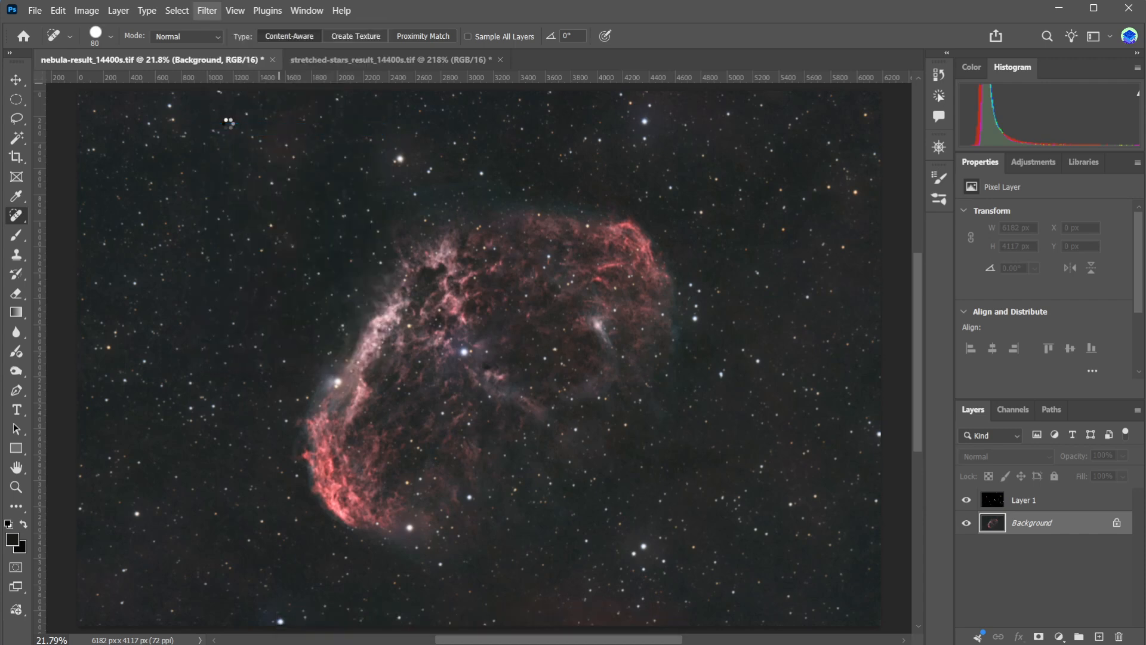
pyautogui.moveTo(267, 187); pyautogui.dragTo(724, 65)
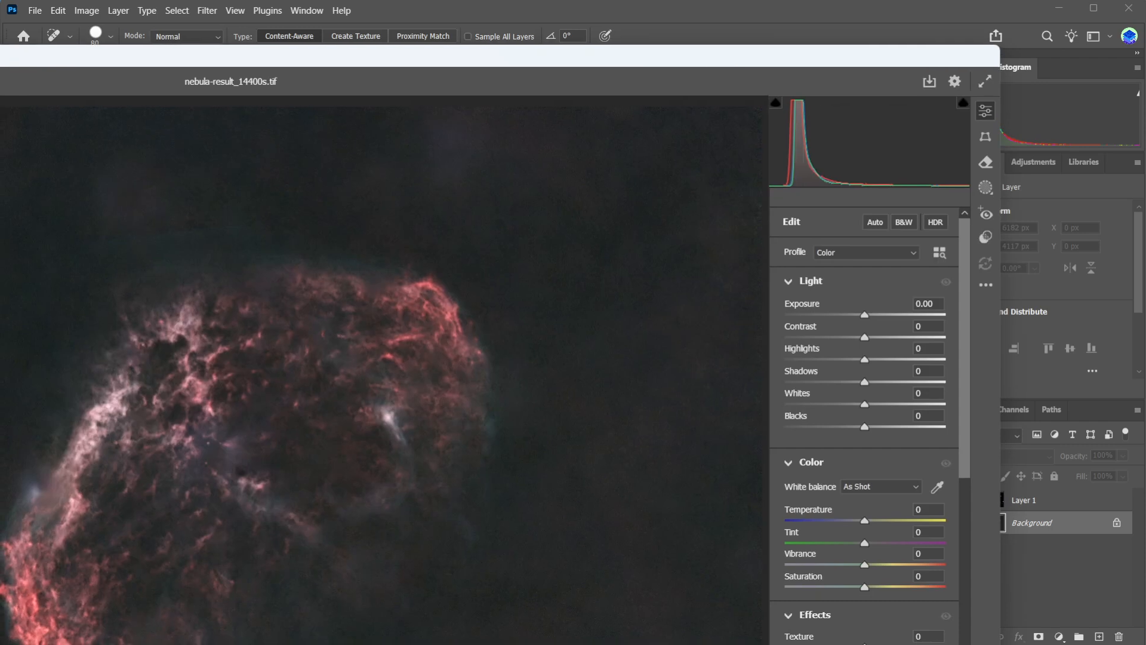
pyautogui.moveTo(0, 644); pyautogui.dragTo(71, 608)
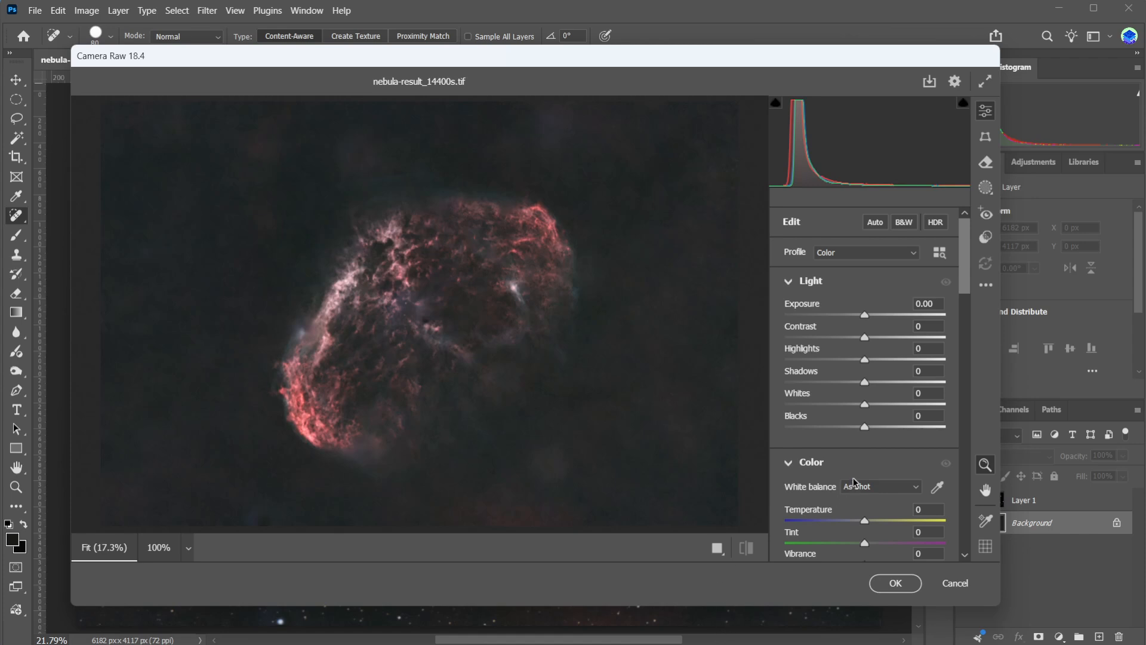
# Step: Set the nebula layer's Saturation to +10 and Vibrance to +5 in the Camera Raw Filter
pyautogui.scroll(-3, 855, 480)
pyautogui.scroll(-5, 855, 480)
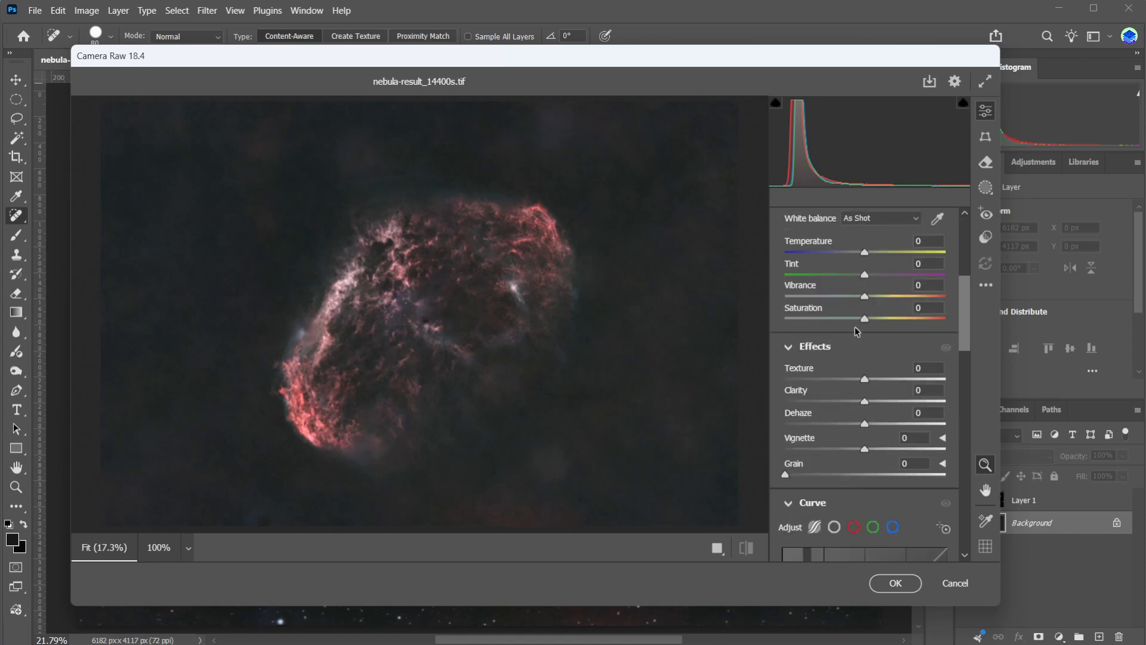
pyautogui.moveTo(866, 323); pyautogui.dragTo(951, 335)
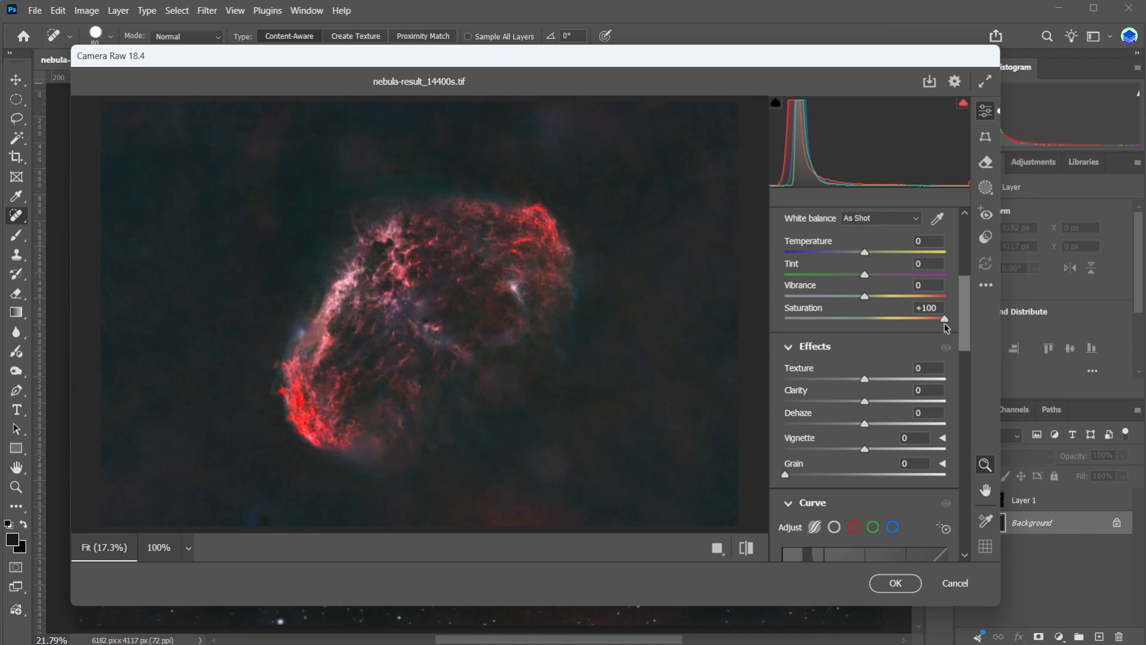
pyautogui.moveTo(945, 323); pyautogui.dragTo(878, 331)
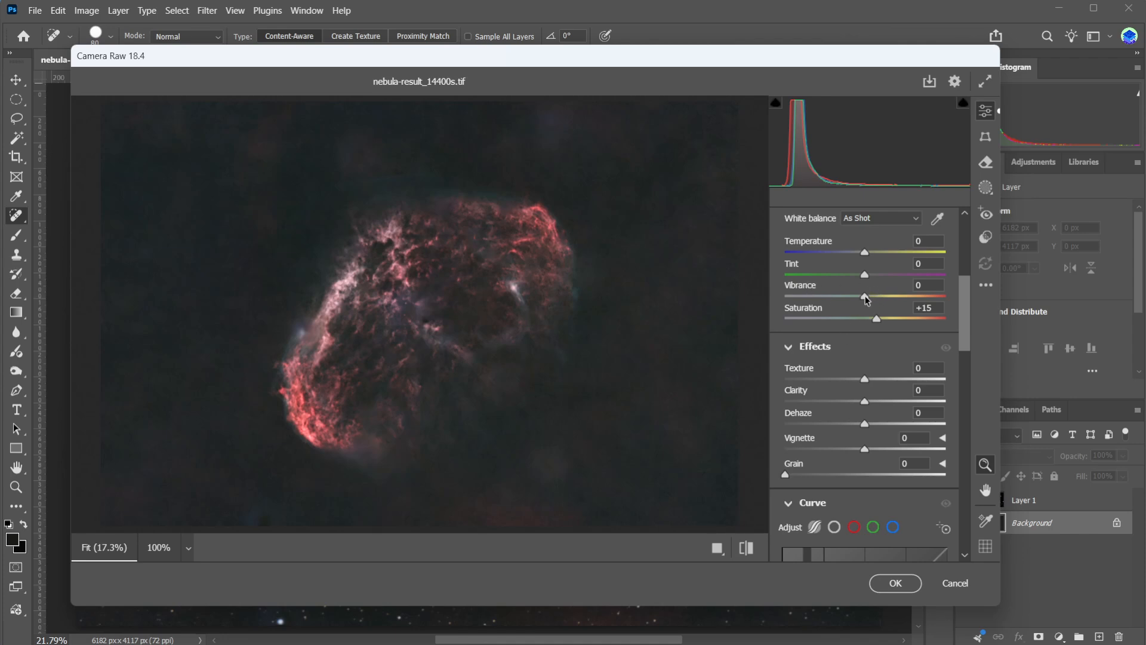
pyautogui.moveTo(865, 298); pyautogui.dragTo(954, 301)
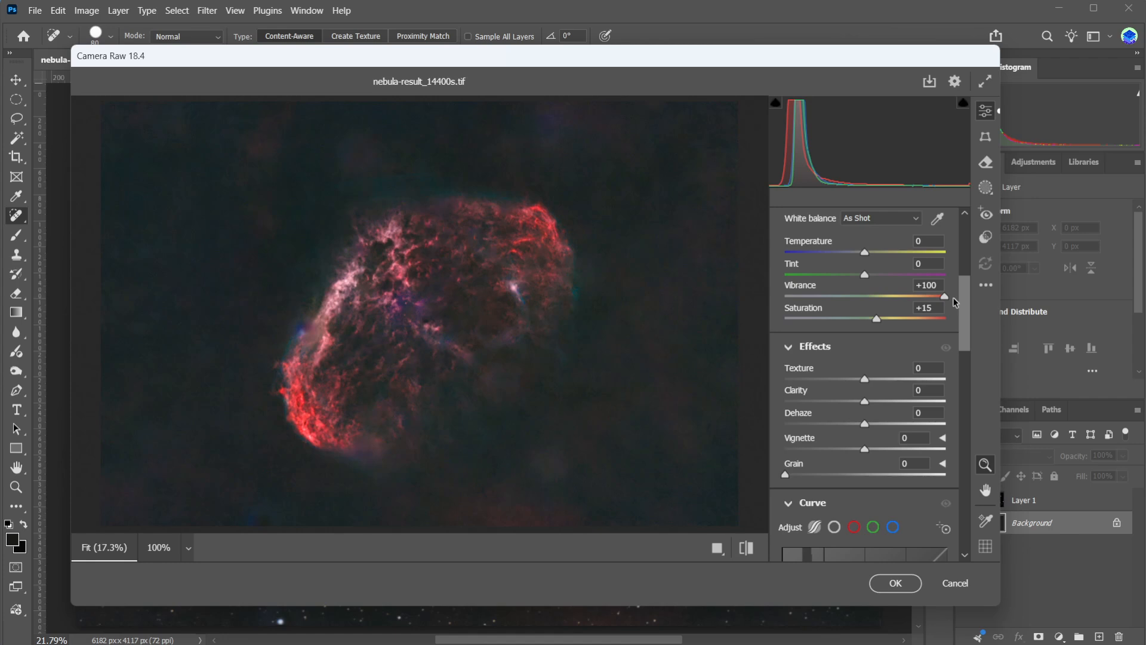
pyautogui.moveTo(954, 302); pyautogui.dragTo(874, 301)
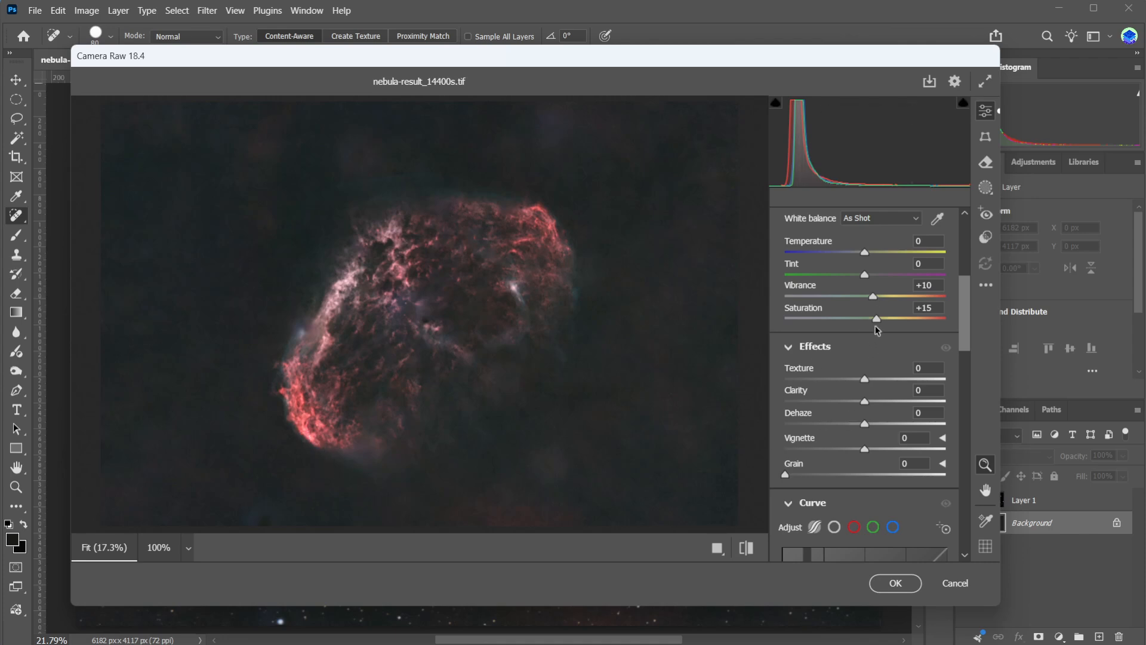
pyautogui.moveTo(877, 321); pyautogui.dragTo(869, 301)
# Step: Test Clarity at +100, reduce it to a slight positive amount, and apply the Camera Raw Filter
pyautogui.moveTo(865, 407); pyautogui.dragTo(965, 406)
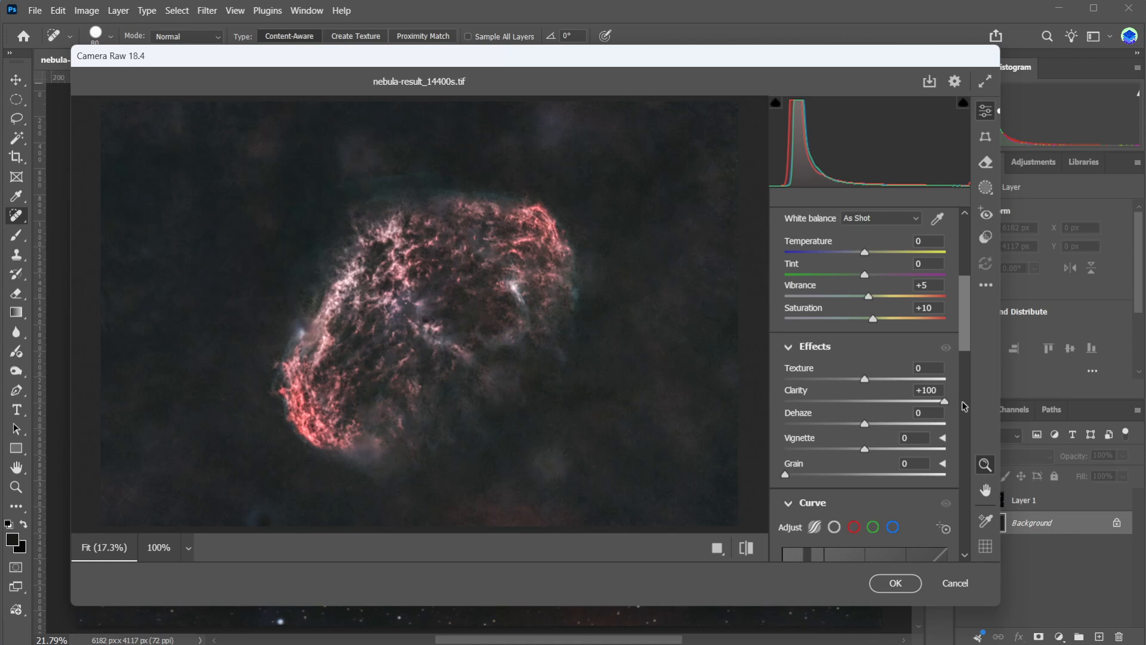
pyautogui.moveTo(964, 406); pyautogui.dragTo(868, 405)
pyautogui.click(895, 583)
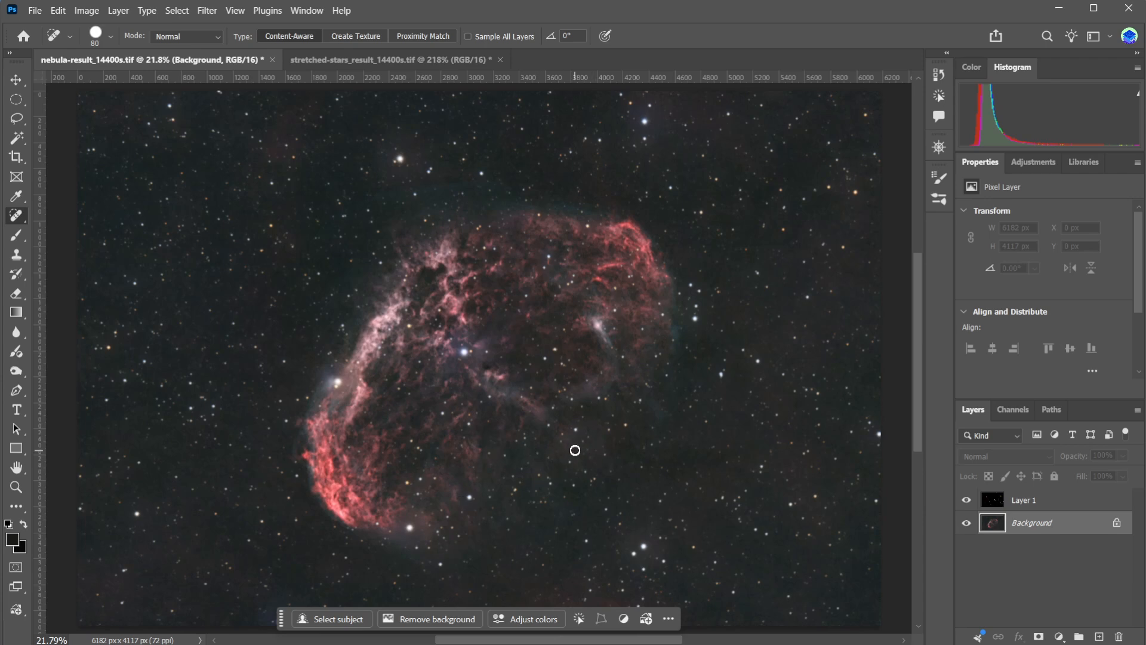
# Step: Examine the nebula's lower edge up close with the stars layer (Layer 1) hidden and shown again
pyautogui.scroll(5, 577, 452)
pyautogui.scroll(2, 574, 444)
pyautogui.hscroll(-8, 559, 639)
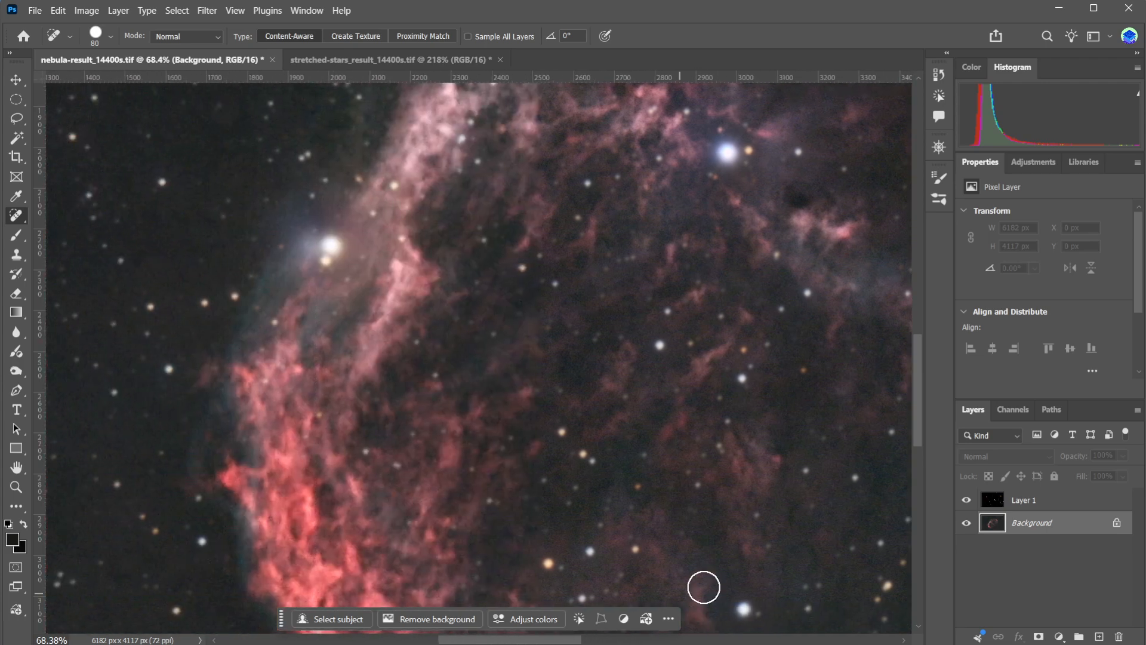
pyautogui.moveTo(915, 413); pyautogui.dragTo(913, 499)
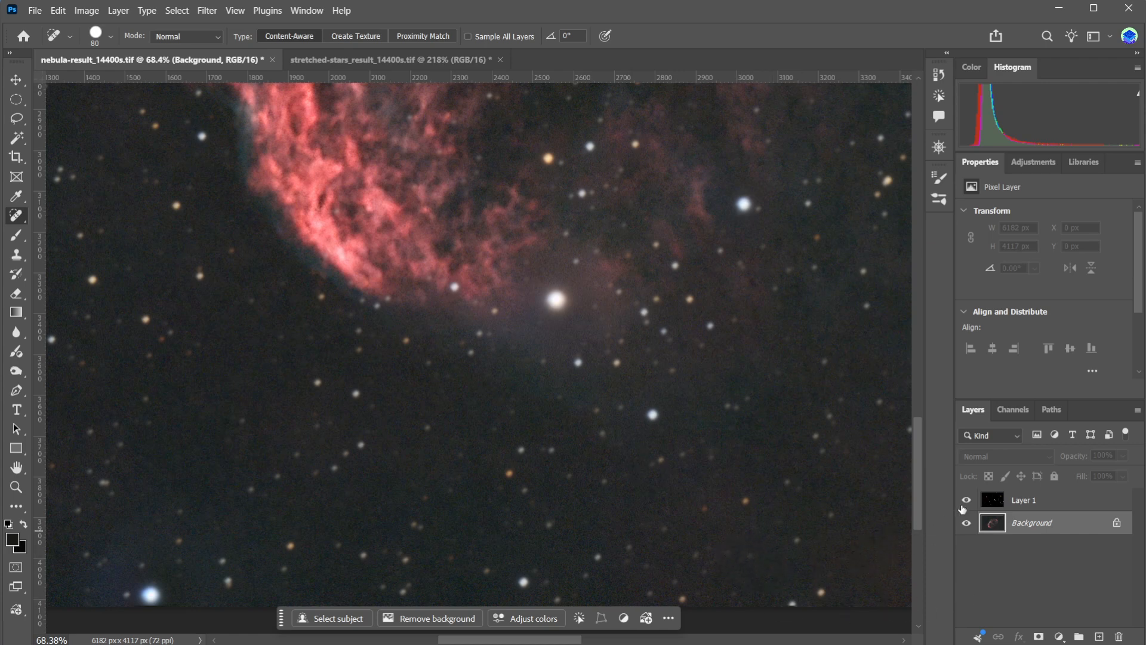
pyautogui.click(1014, 502)
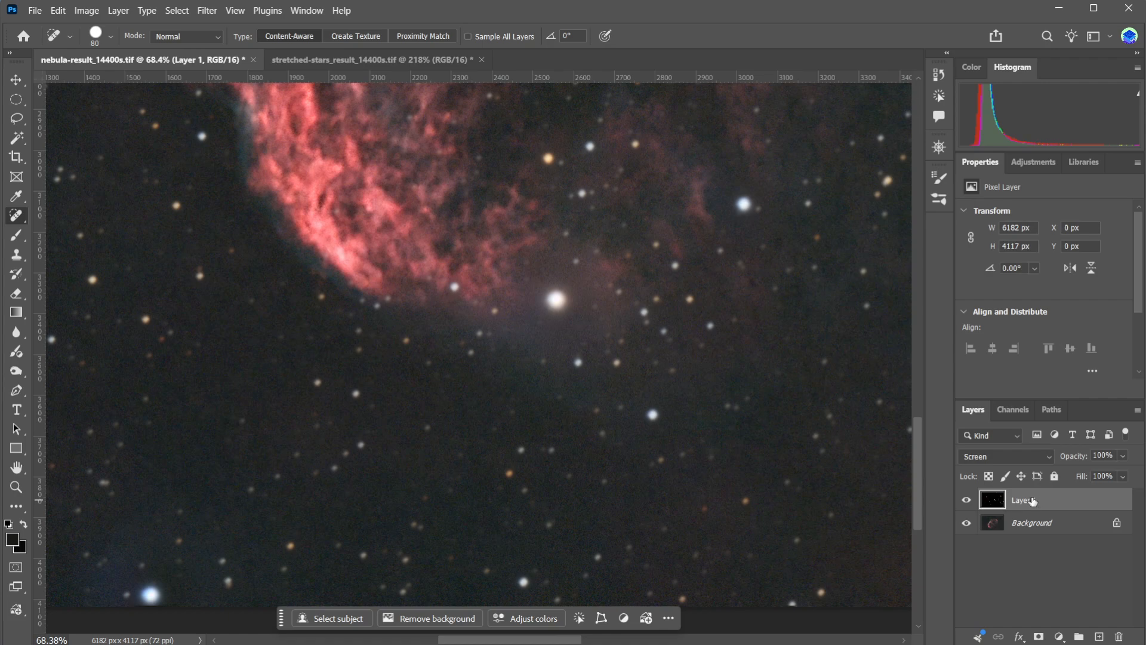
pyautogui.click(968, 501)
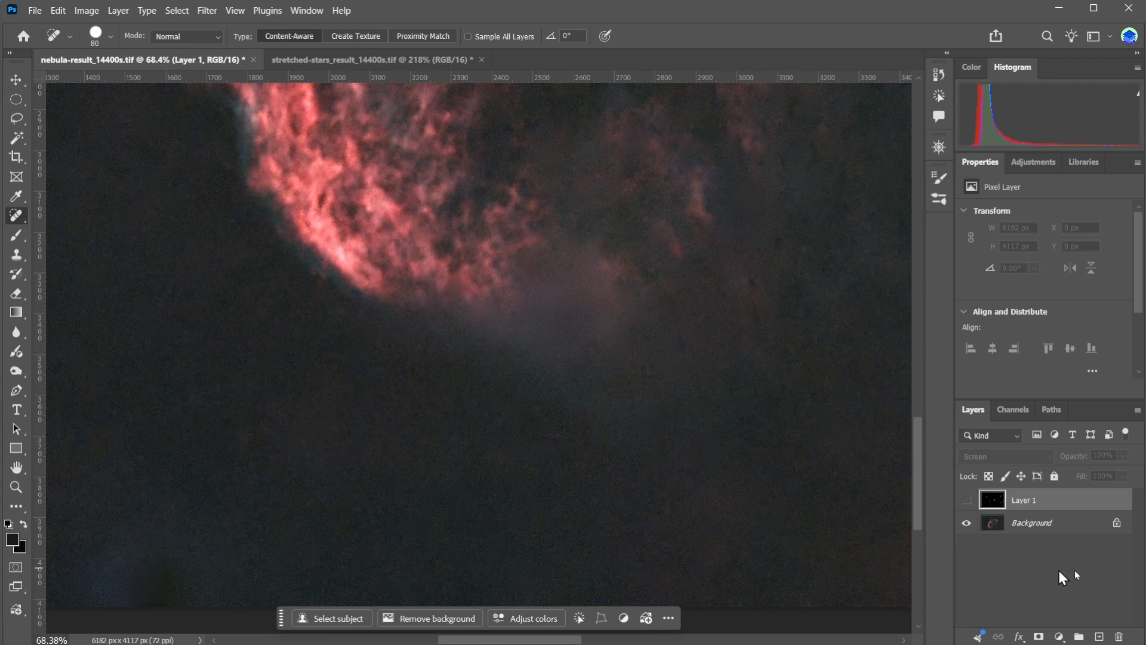
pyautogui.click(967, 500)
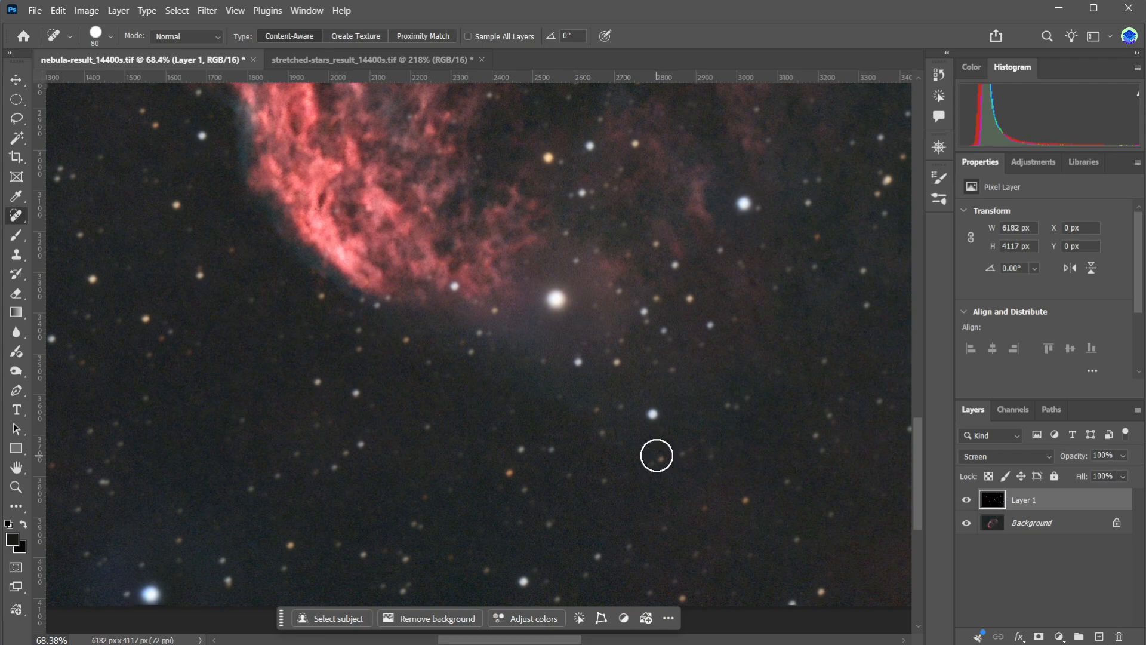
# Step: Merge the stars layer (Layer 1) down into the Background nebula layer
pyautogui.hotkey('ctrl', '0')
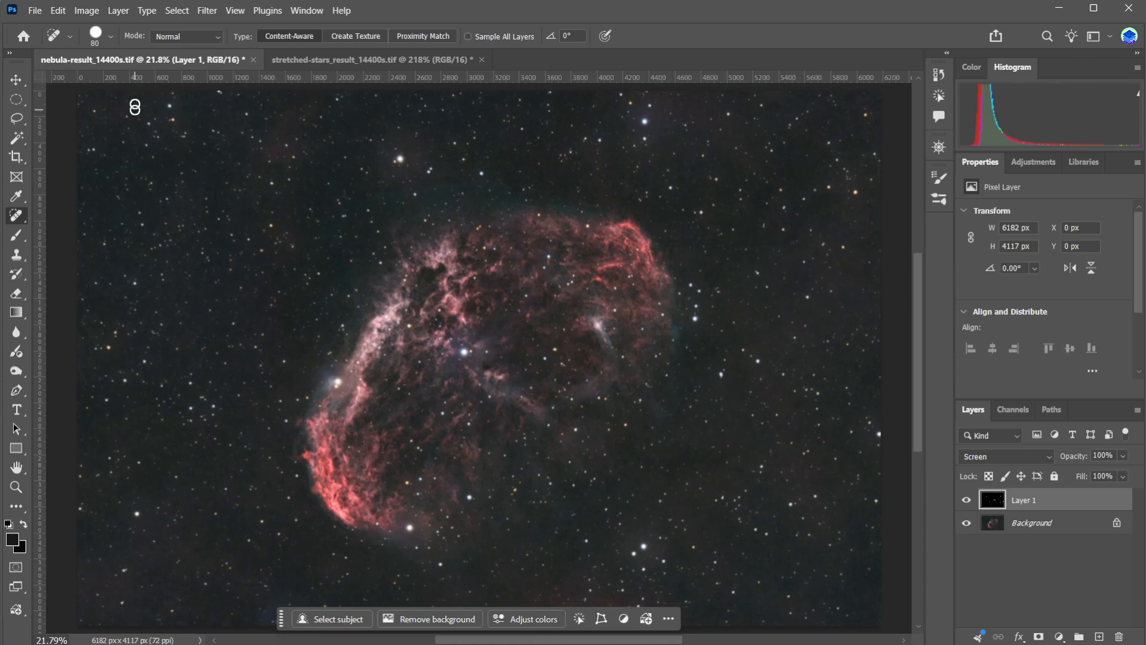
pyautogui.click(120, 12)
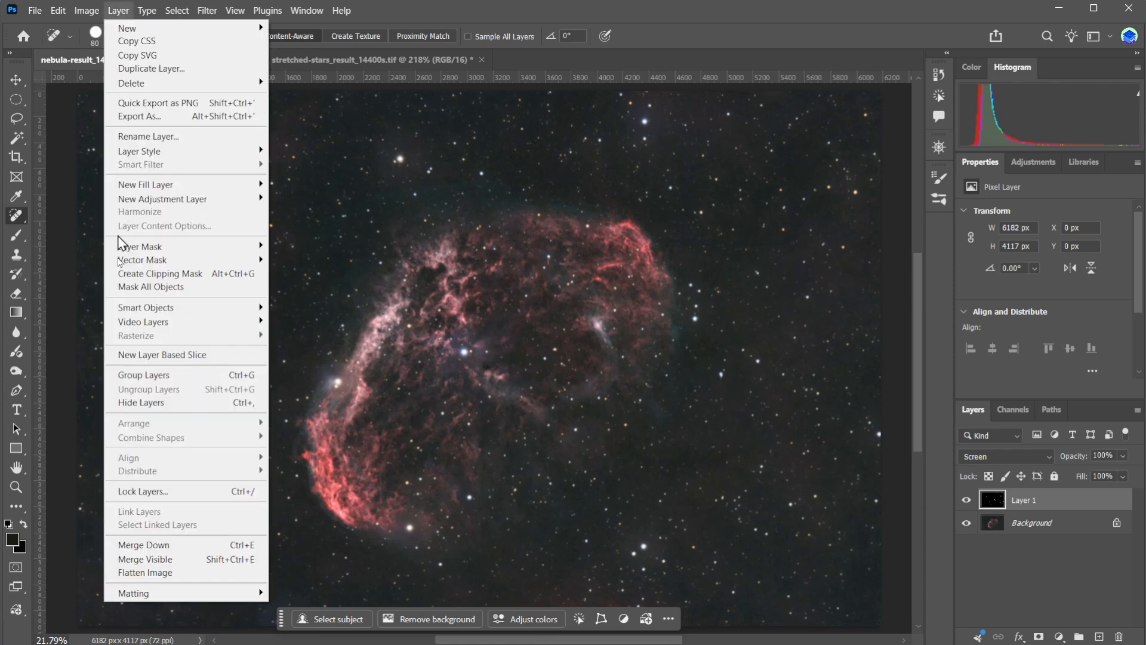
pyautogui.click(128, 544)
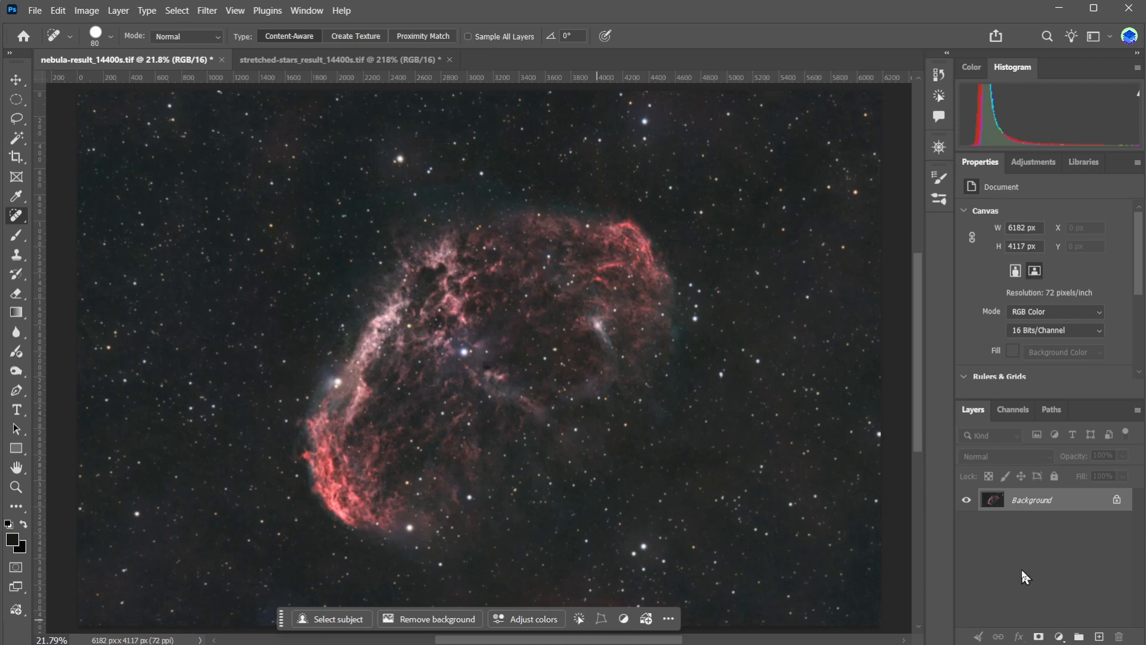